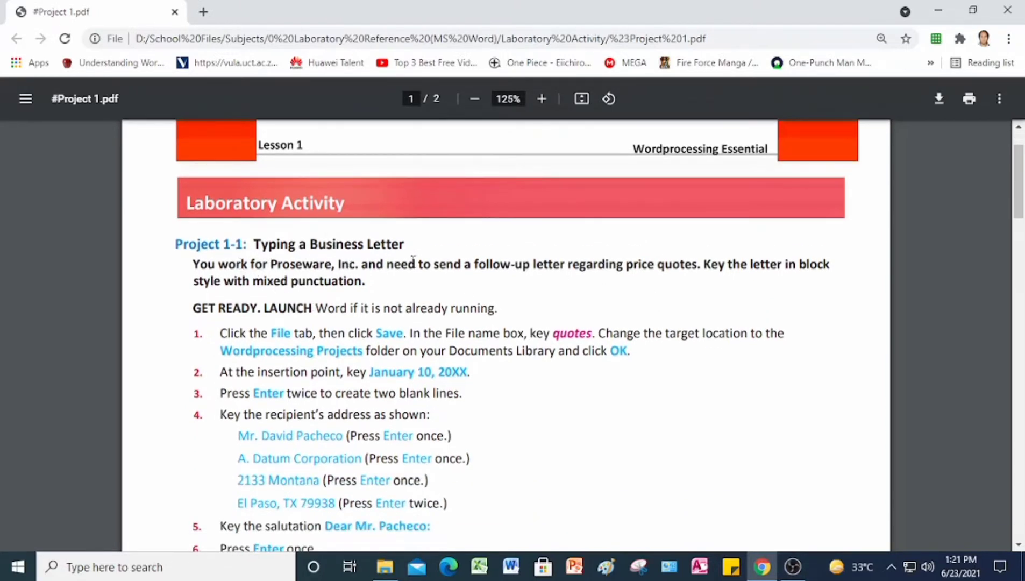
Review the Project 1-1 instructions, launch Word with a blank document and dismiss the activation wizard.
{"action": "scroll", "coordinate": [413, 260], "scroll_direction": "down", "scroll_amount": 1}
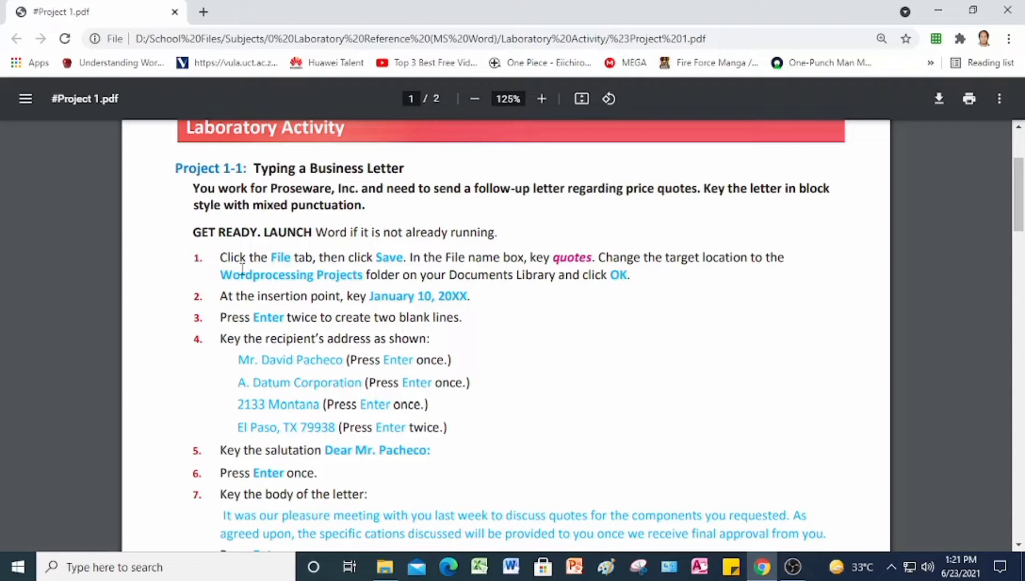
{"action": "scroll", "coordinate": [239, 270], "scroll_direction": "down", "scroll_amount": 3}
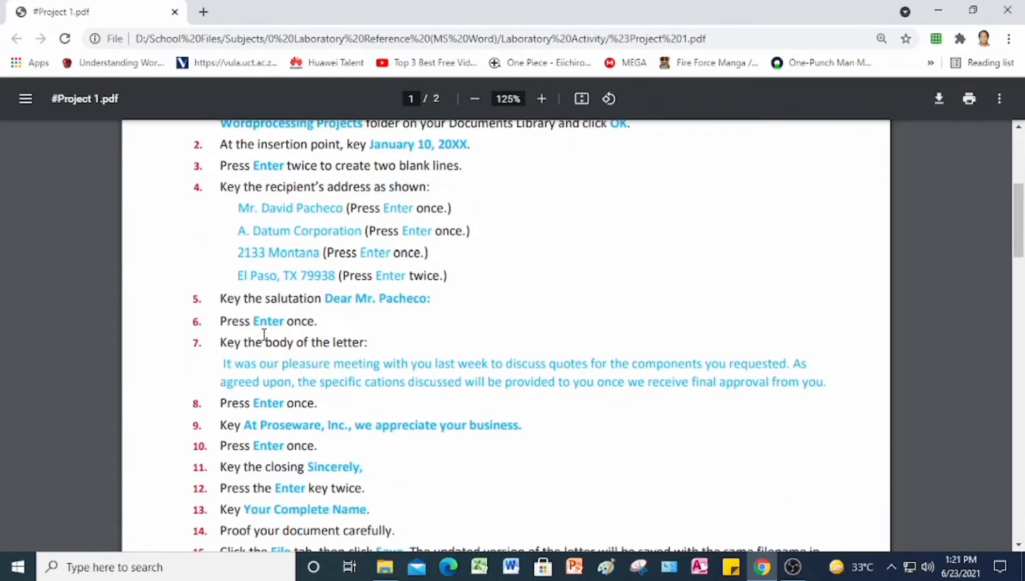
{"action": "scroll", "coordinate": [264, 333], "scroll_direction": "up", "scroll_amount": 2}
{"action": "scroll", "coordinate": [280, 257], "scroll_direction": "up", "scroll_amount": 1}
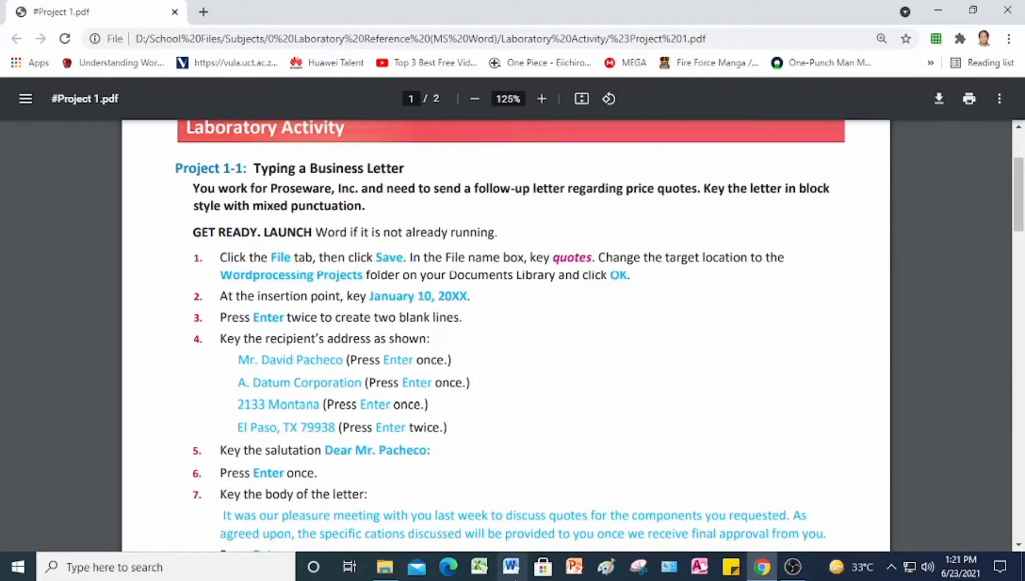
{"action": "left_click", "coordinate": [514, 575]}
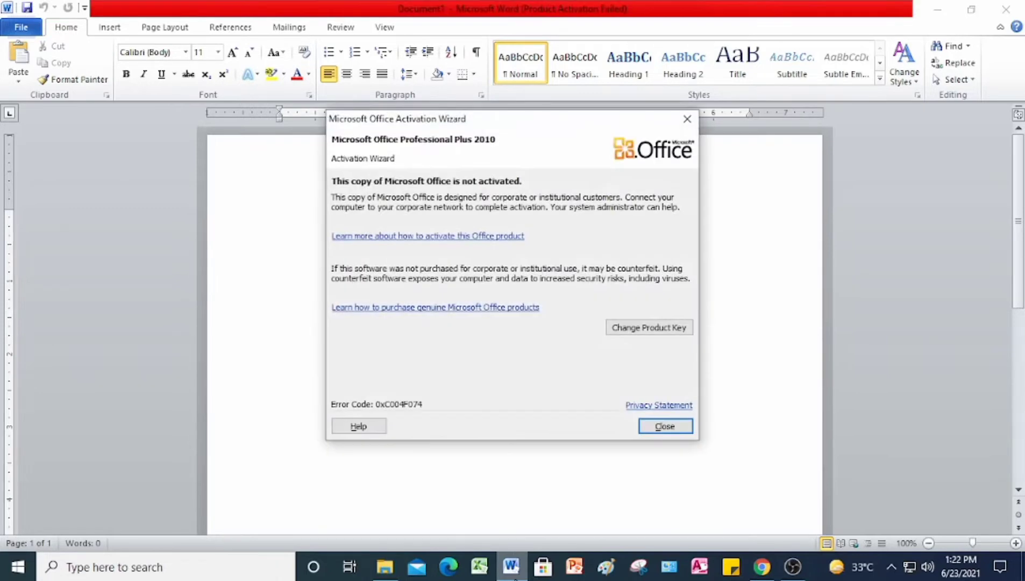
{"action": "left_click", "coordinate": [663, 427]}
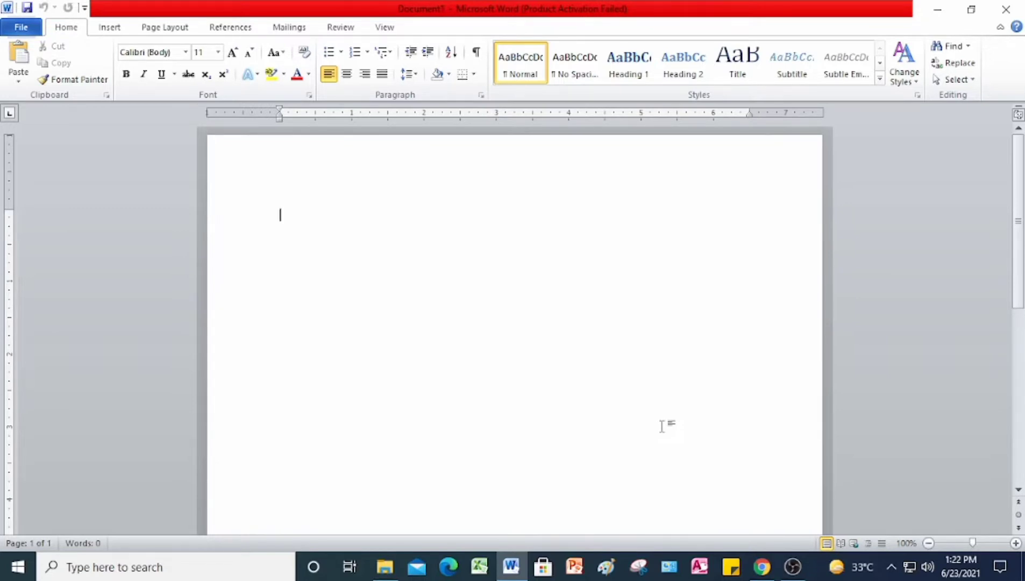
Start saving the blank document in Documents and set its file name to quotes.
{"action": "left_click", "coordinate": [23, 27]}
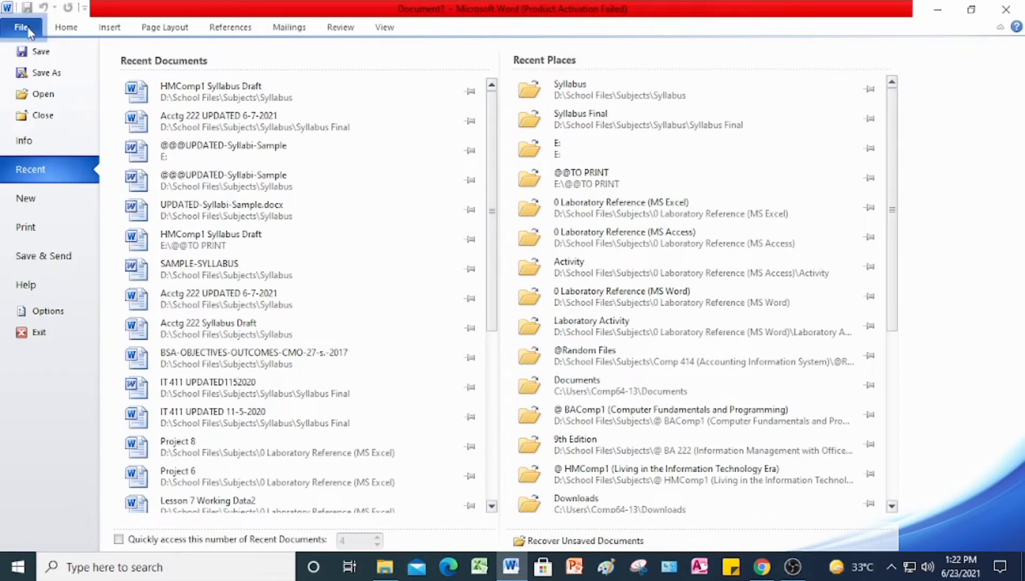
{"action": "left_click", "coordinate": [33, 53]}
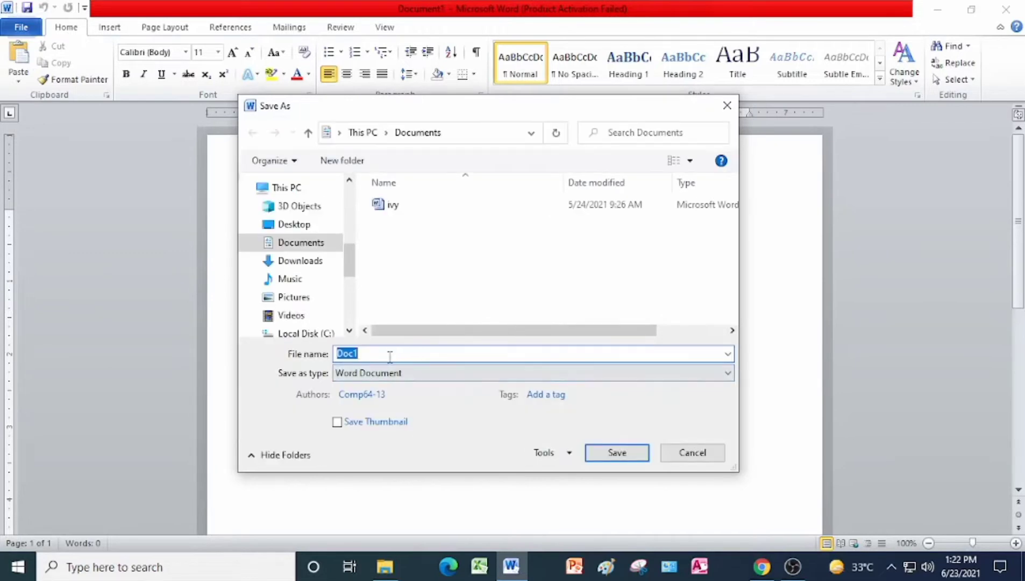
{"action": "left_click", "coordinate": [389, 357]}
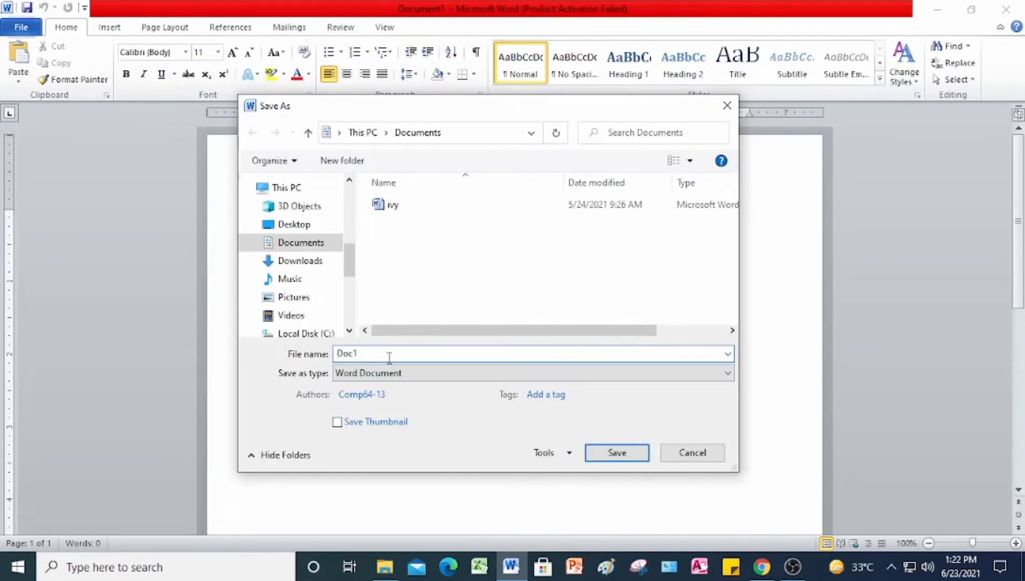
{"action": "key", "text": "BackSpace"}
{"action": "key", "text": "BackSpace"}
{"action": "key", "text": "BackSpace"}
{"action": "key", "text": "BackSpace"}
{"action": "type", "text": "c"}
{"action": "type", "text": "uotes"}
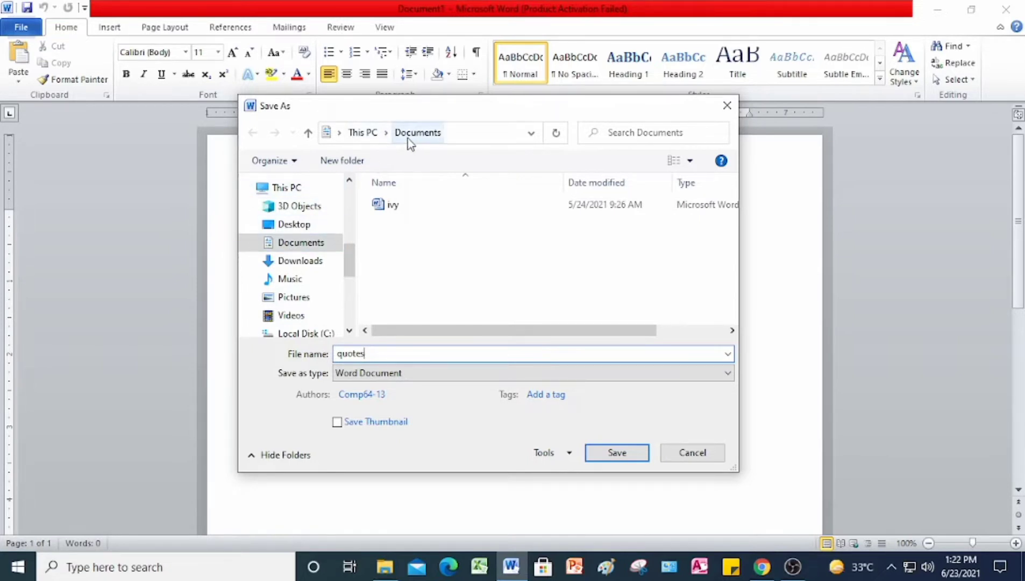
Create a folder named Wordprocessing Project 1 inside Documents and open it as the save location.
{"action": "left_click", "coordinate": [353, 164]}
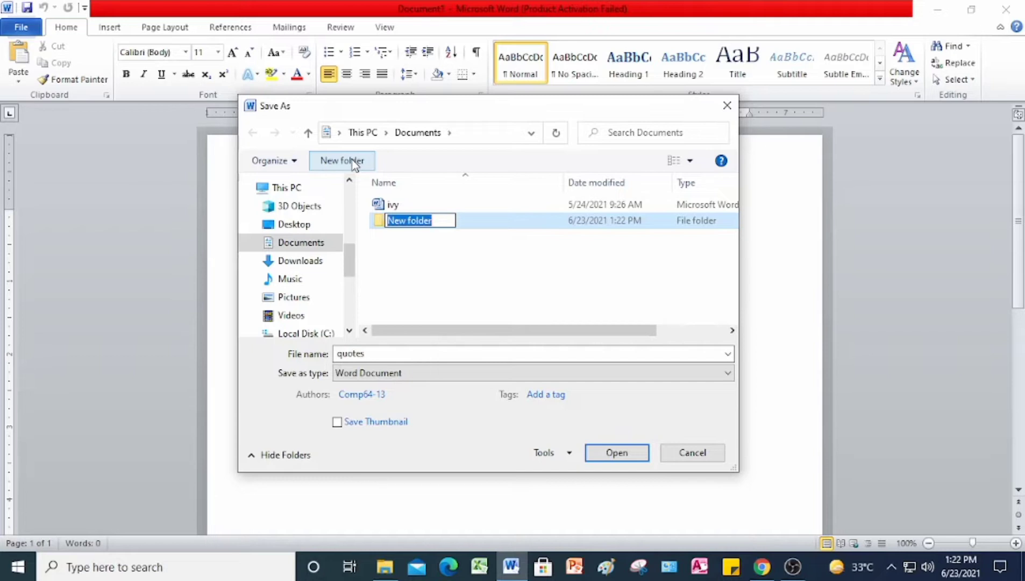
{"action": "type", "text": "Wor"}
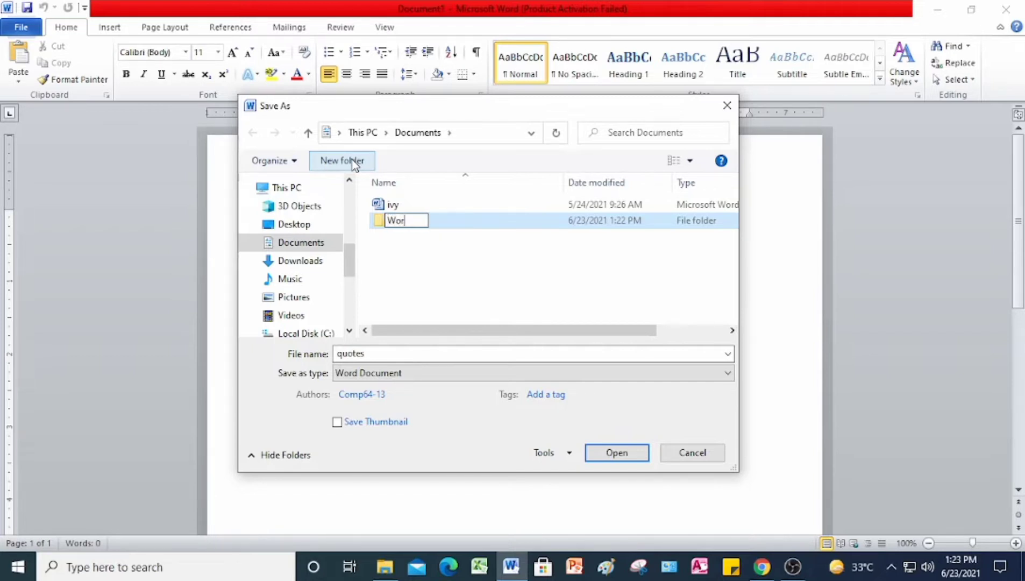
{"action": "type", "text": "dprocessing"}
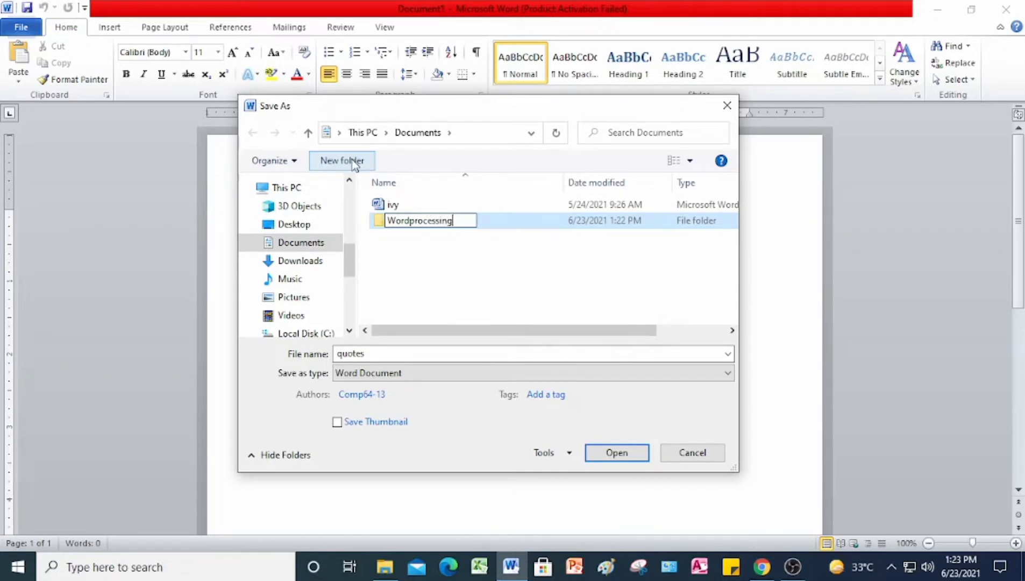
{"action": "type", "text": " Projec"}
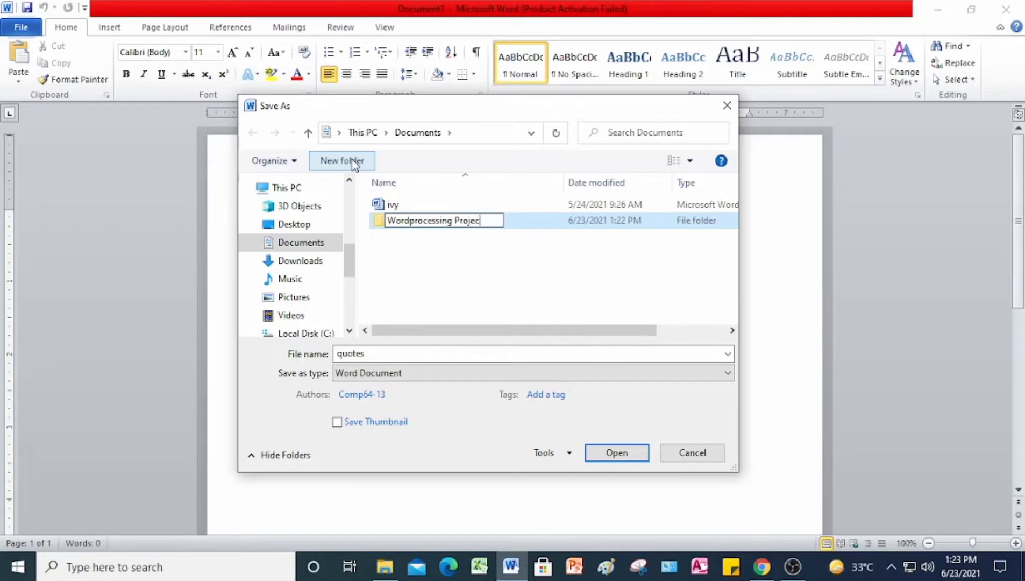
{"action": "type", "text": "t 1"}
{"action": "double_click", "coordinate": [521, 226]}
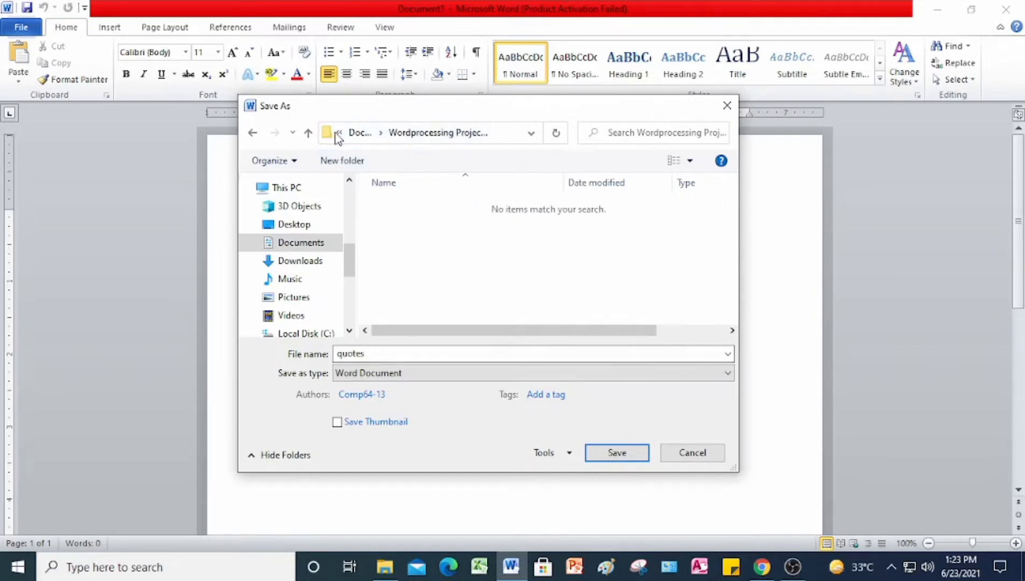
Save the quotes document in the Wordprocessing Project 1 folder.
{"action": "left_click", "coordinate": [380, 136]}
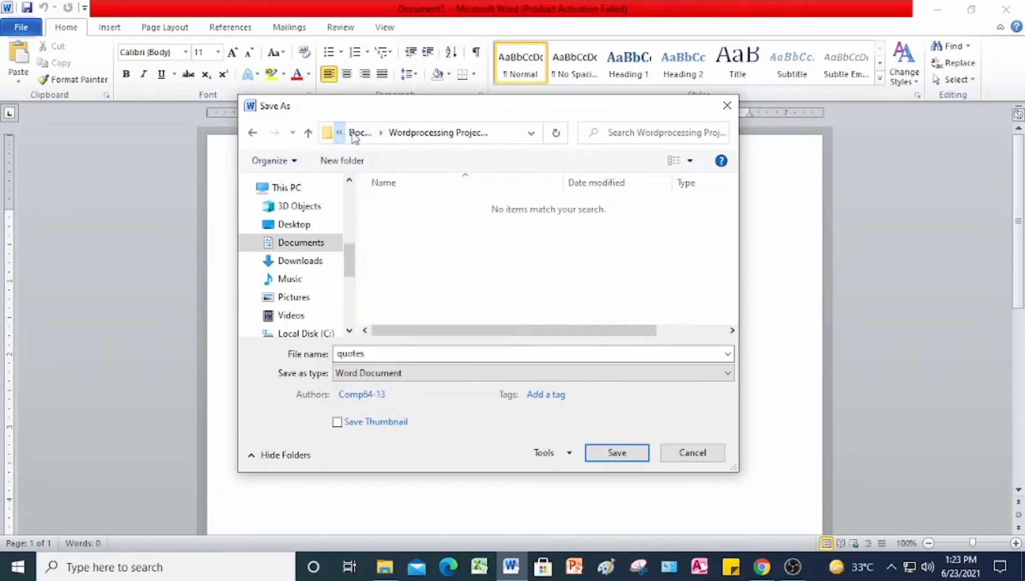
{"action": "left_click", "coordinate": [381, 135]}
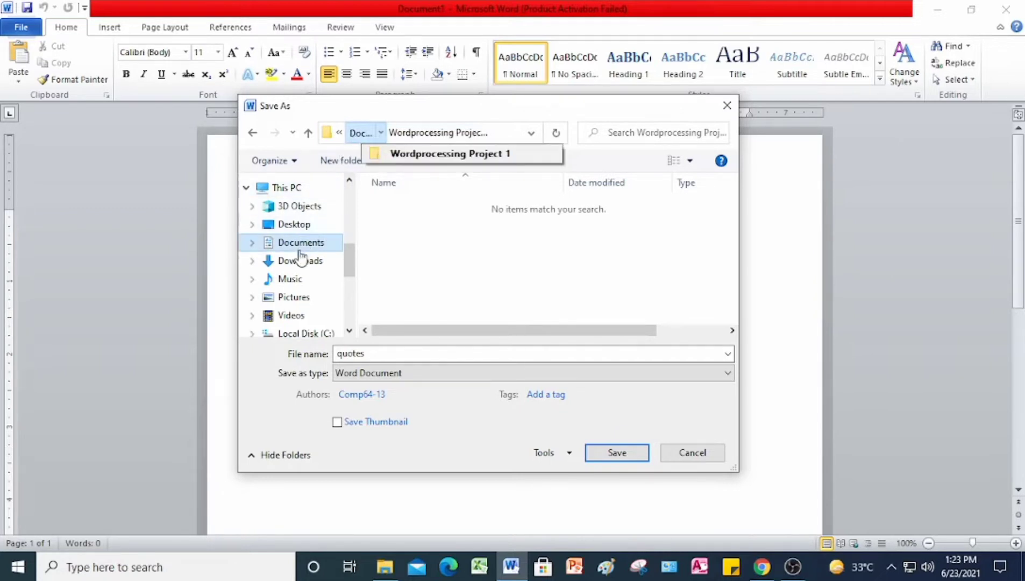
{"action": "left_click", "coordinate": [455, 153]}
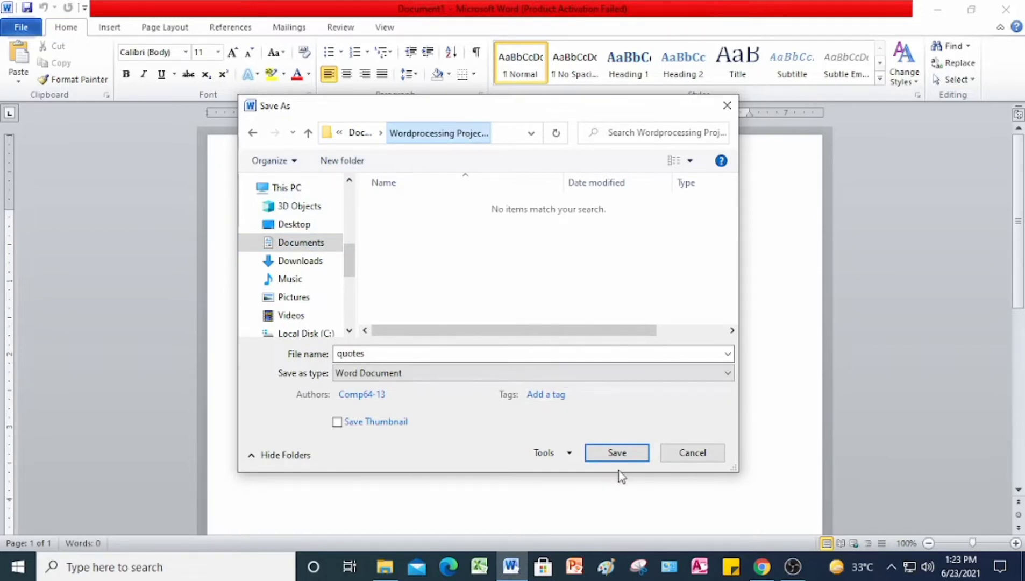
{"action": "left_click", "coordinate": [617, 453]}
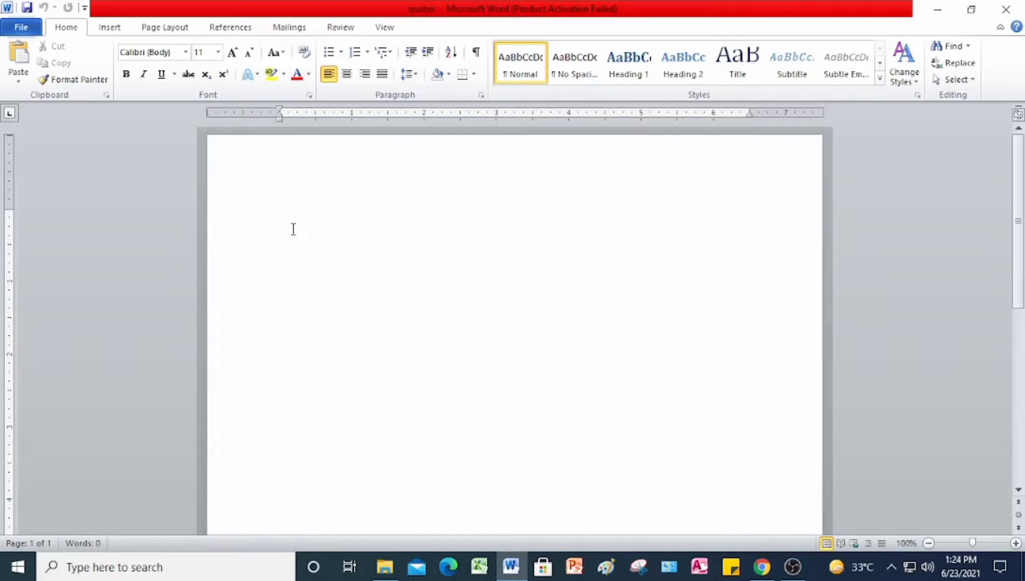
Enter the letter date January 10, 2021 on the first line of the document.
{"action": "type", "text": "Janua"}
{"action": "key", "text": "Return"}
{"action": "type", "text": "10, 2021"}
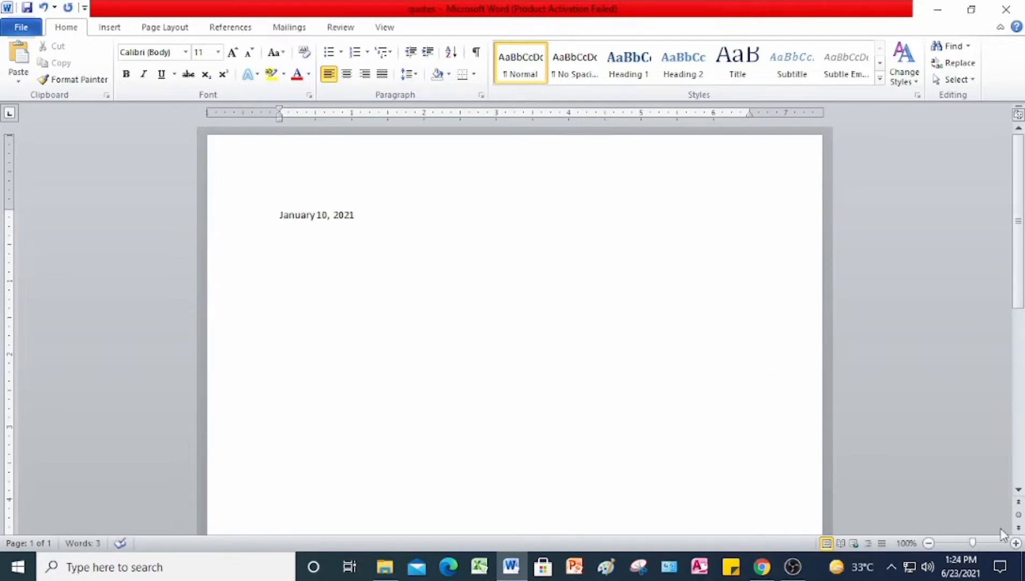
Show the formatting marks and add two new paragraphs below the date.
{"action": "left_click", "coordinate": [1016, 543]}
{"action": "left_click", "coordinate": [1016, 543]}
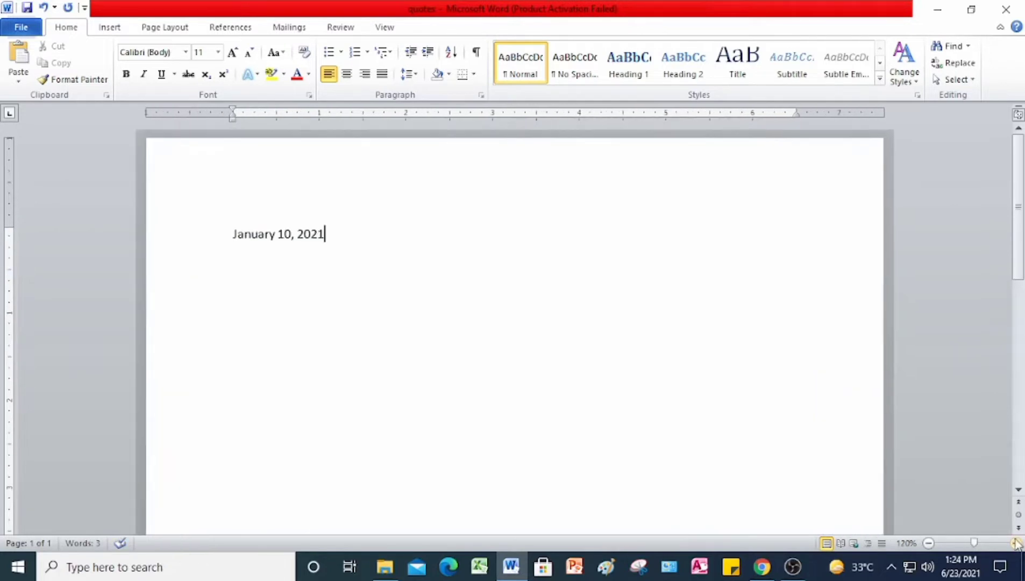
{"action": "left_click", "coordinate": [929, 543]}
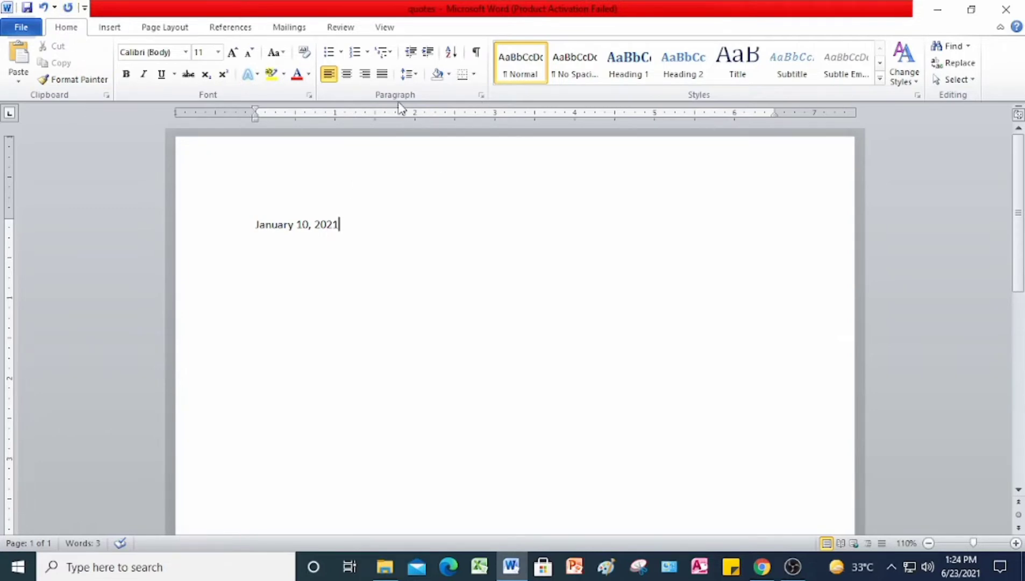
{"action": "left_click", "coordinate": [475, 53]}
{"action": "key", "text": "Return"}
{"action": "key", "text": "Return"}
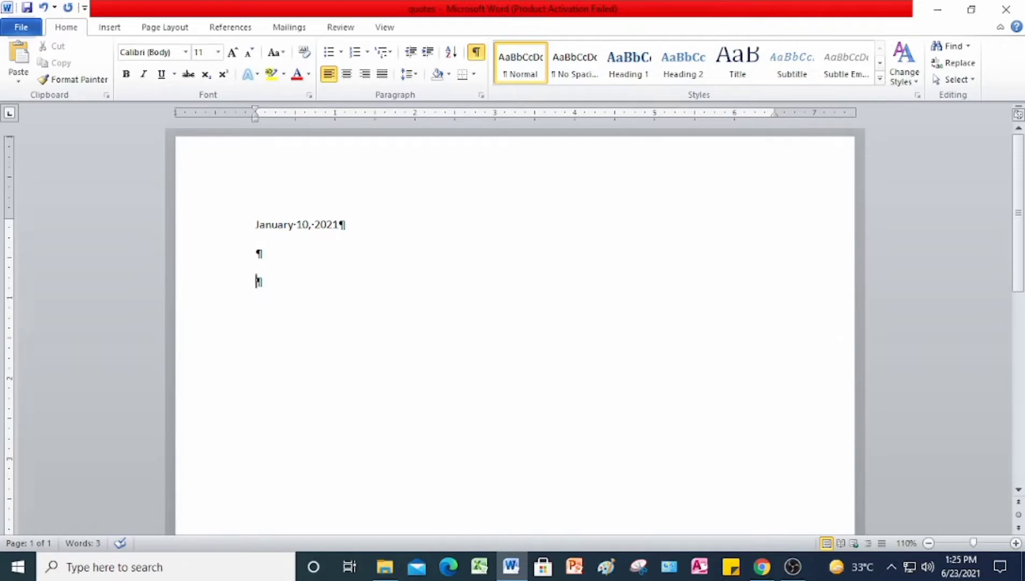
Enter the recipient block on four lines: the recipient's titled full name, A. Datum Corporation, the street address, and the city, state and ZIP code.
{"action": "type", "text": "Mr. David Pac"}
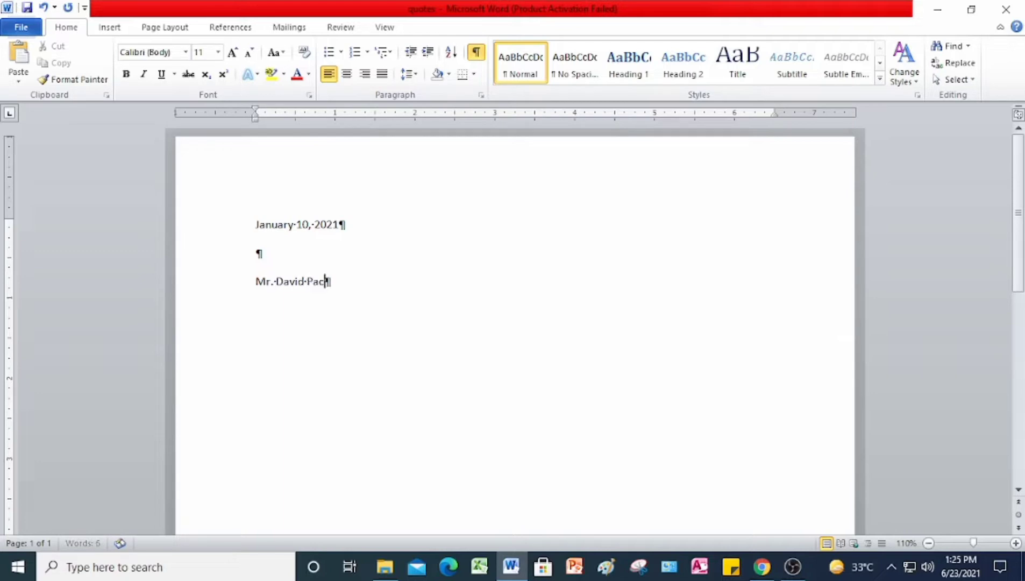
{"action": "type", "text": "heco"}
{"action": "key", "text": "Return"}
{"action": "type", "text": "A. Datum"}
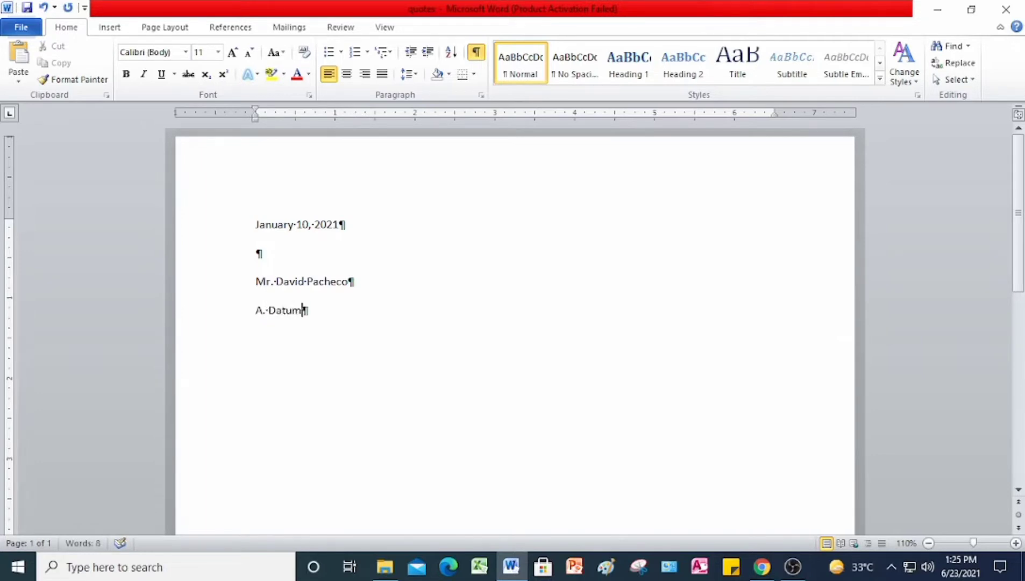
{"action": "type", "text": " Corporation"}
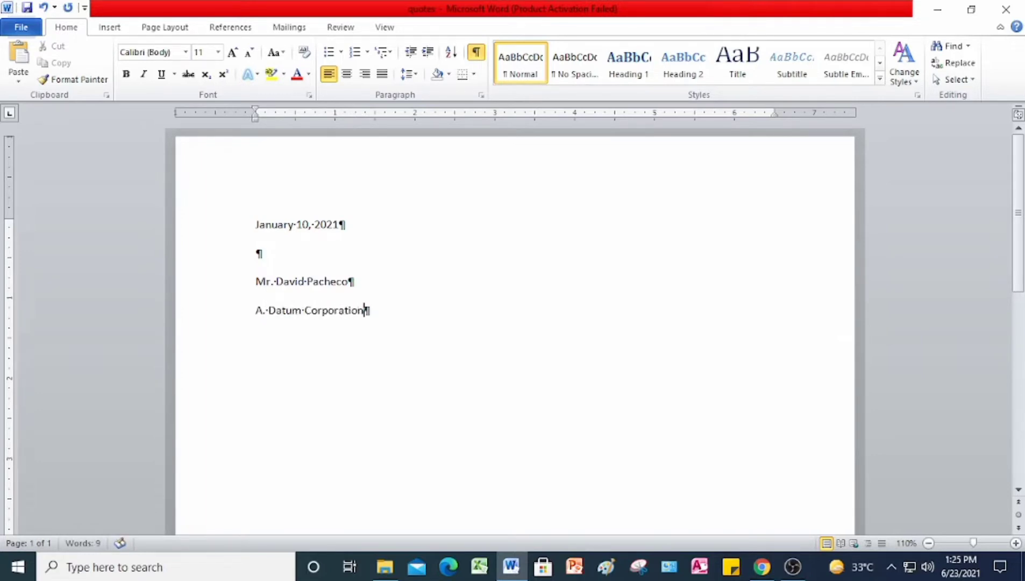
{"action": "key", "text": "Return"}
{"action": "type", "text": "2133 Montana"}
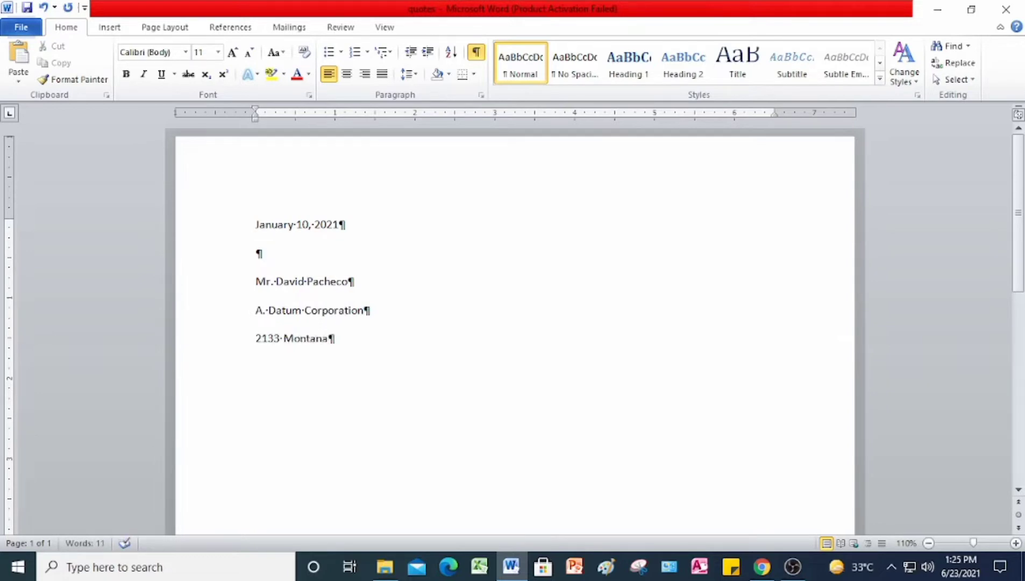
{"action": "key", "text": "Return"}
{"action": "type", "text": "El Paso, TX"}
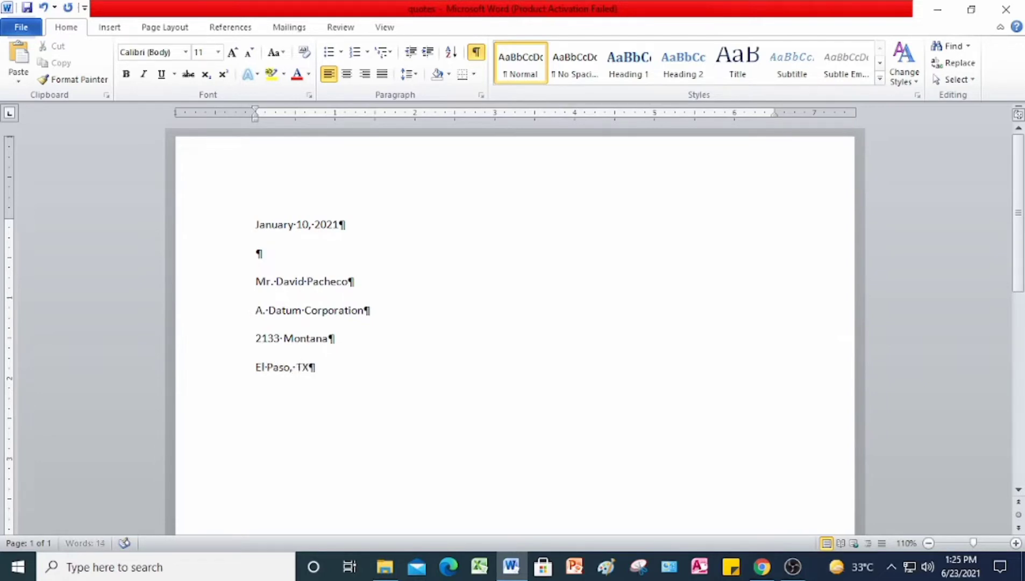
{"action": "type", "text": " 79938"}
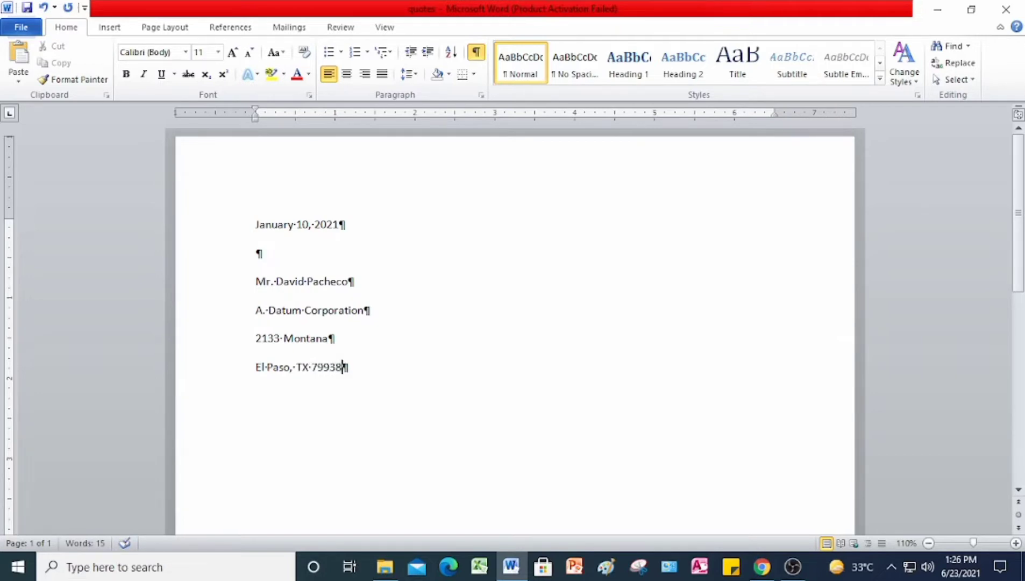
{"action": "key", "text": "Return"}
Add the salutation "Dear Mr." with the recipient's surname and a colon, and start a new paragraph.
{"action": "type", "text": "Dear Mr. "}
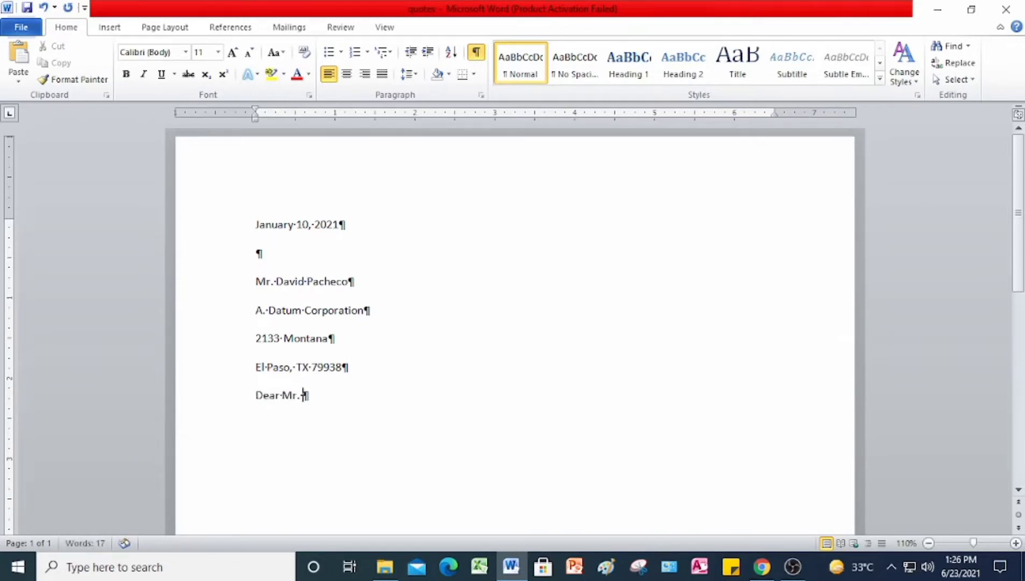
{"action": "type", "text": "Pancheco"}
{"action": "key", "text": "BackSpace"}
{"action": "key", "text": "BackSpace"}
{"action": "key", "text": "BackSpace"}
{"action": "key", "text": "BackSpace"}
{"action": "key", "text": "BackSpace"}
{"action": "key", "text": "BackSpace"}
{"action": "type", "text": "checo:"}
{"action": "key", "text": "Return"}
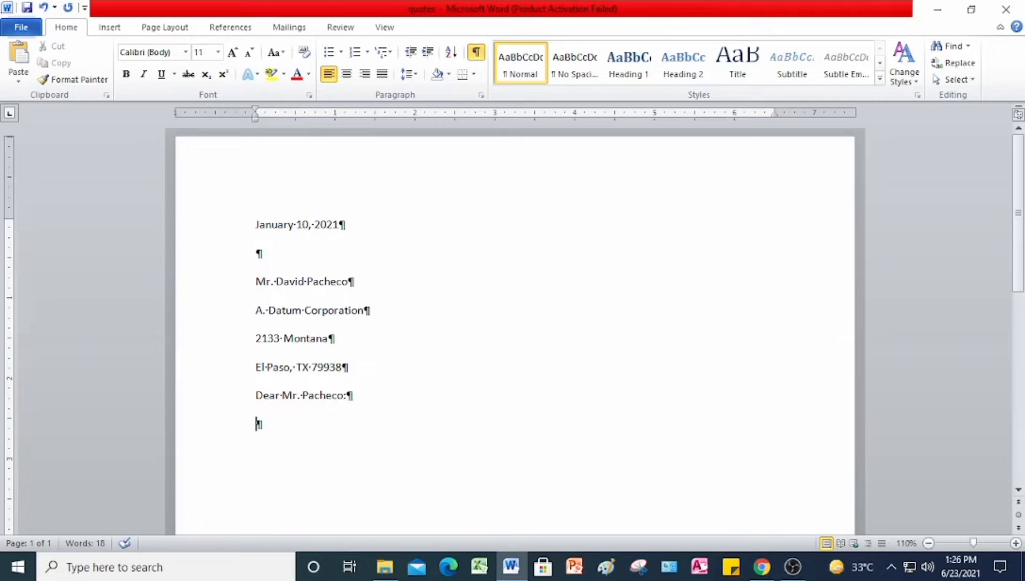
Begin the letter body with "It was our pleasure meeting with you last week to discuss quotes for the components you requested.".
{"action": "type", "text": "It was our p"}
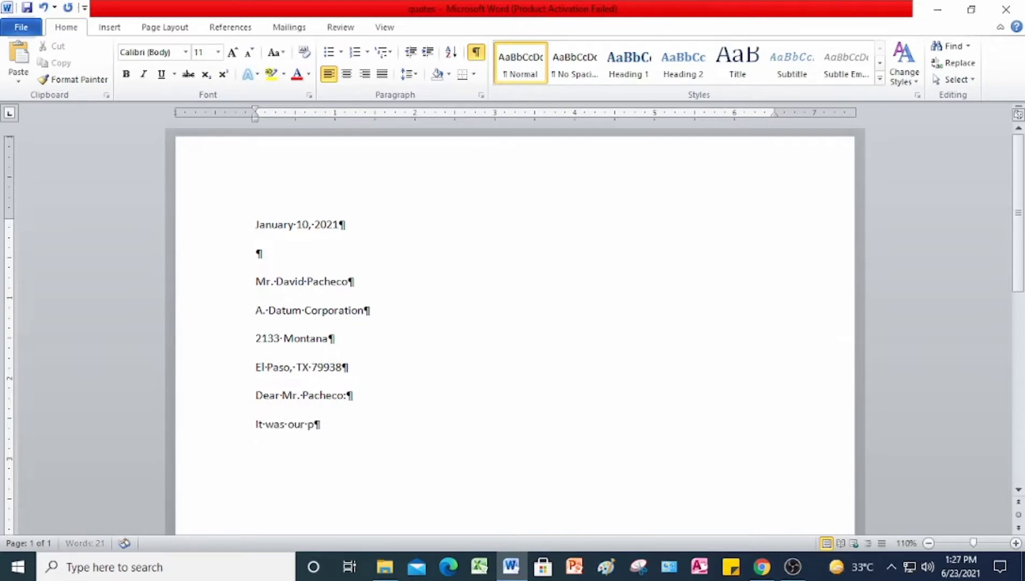
{"action": "type", "text": "leasure mee"}
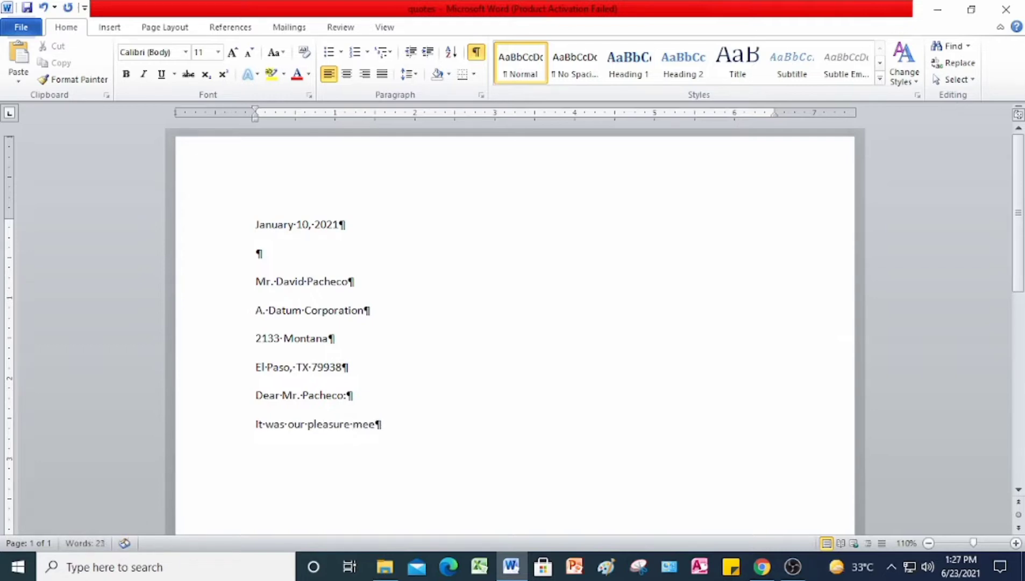
{"action": "type", "text": "ting with you "}
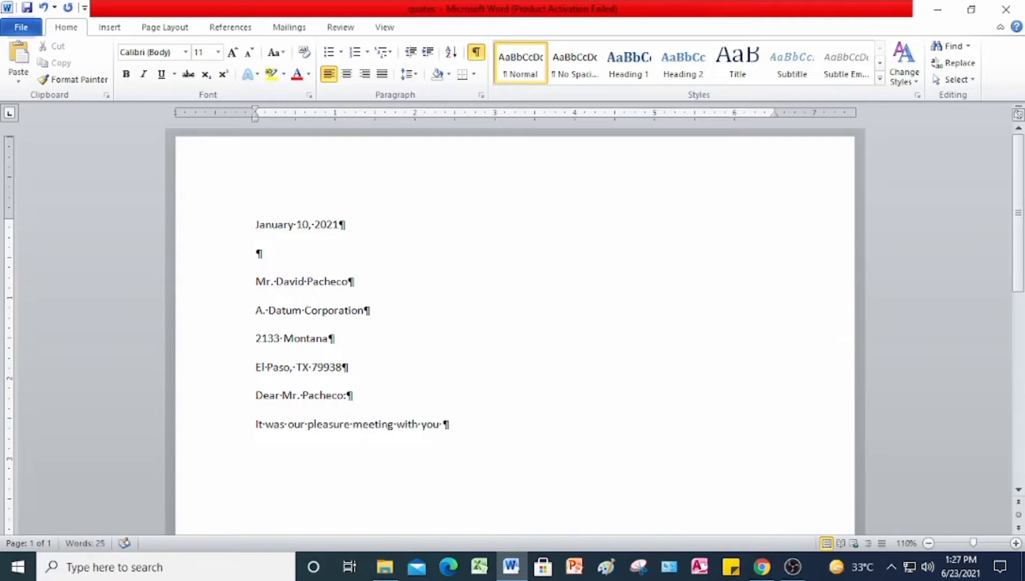
{"action": "type", "text": "last week to"}
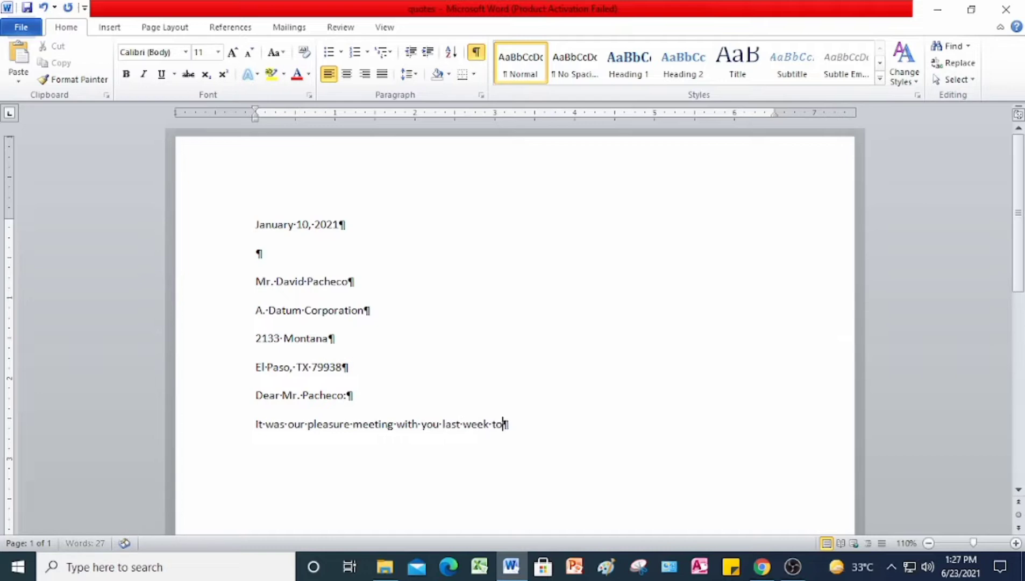
{"action": "type", "text": " discuss quotes "}
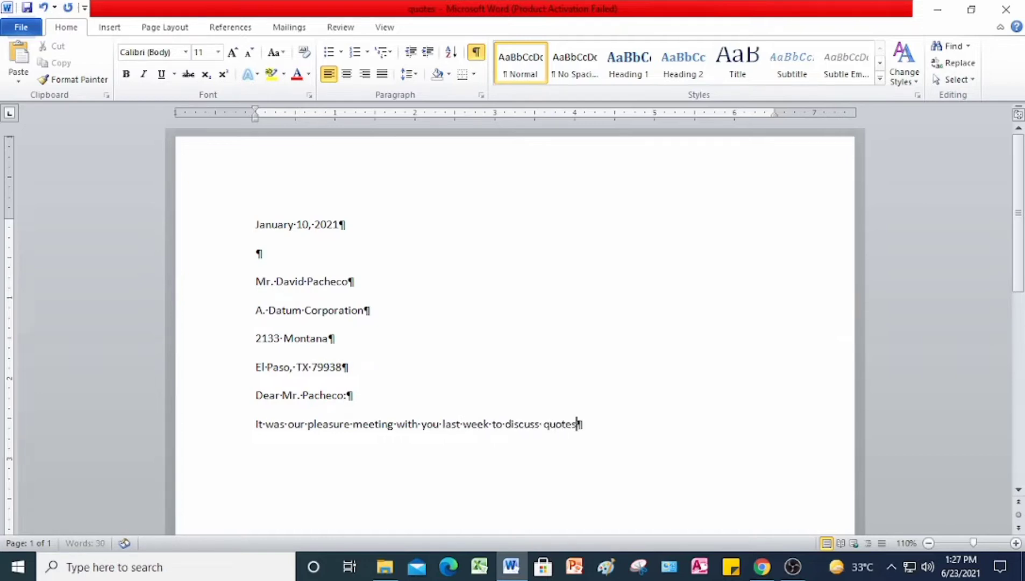
{"action": "type", "text": "for the comp"}
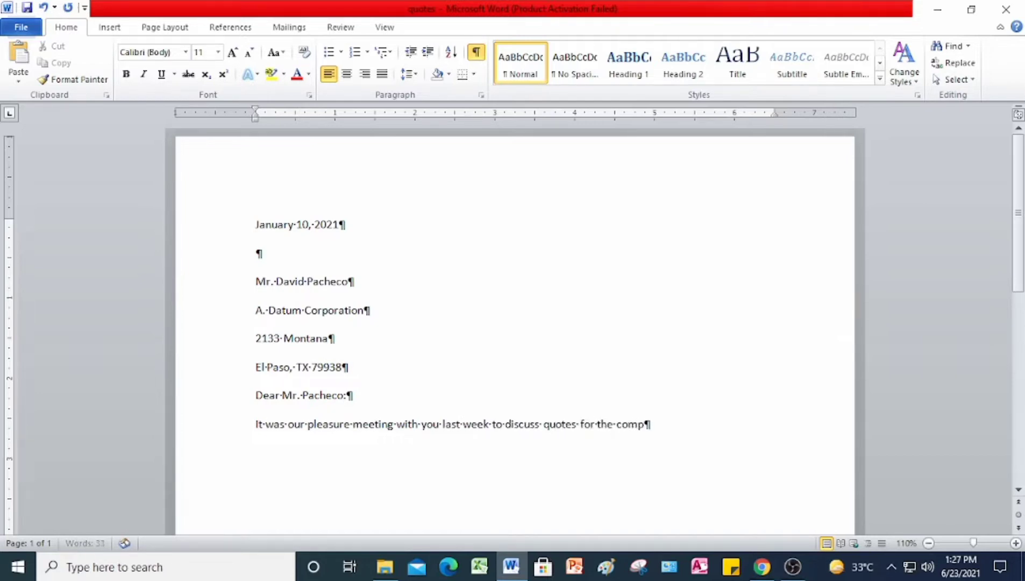
{"action": "type", "text": "onents you re"}
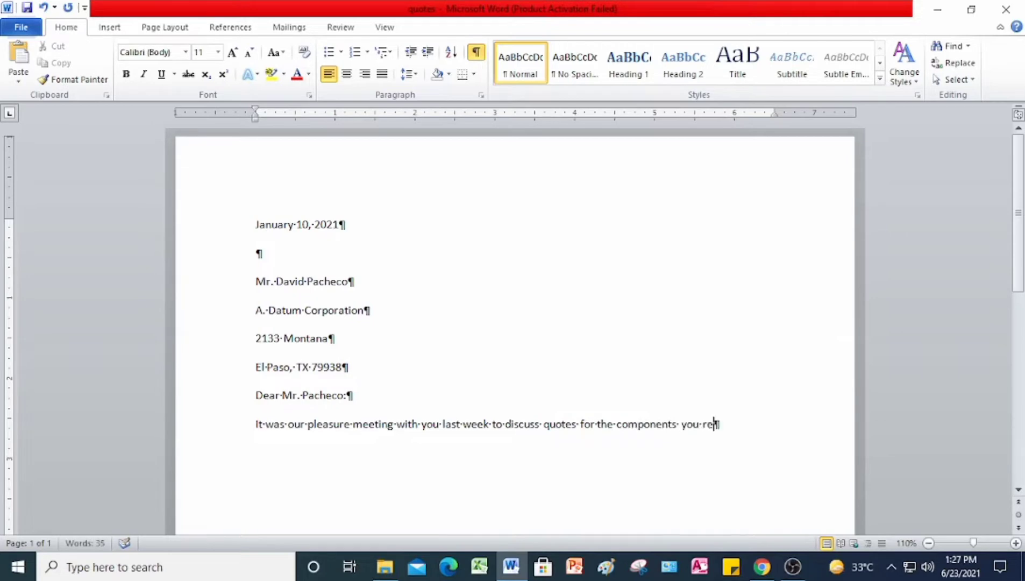
{"action": "type", "text": "quested. As"}
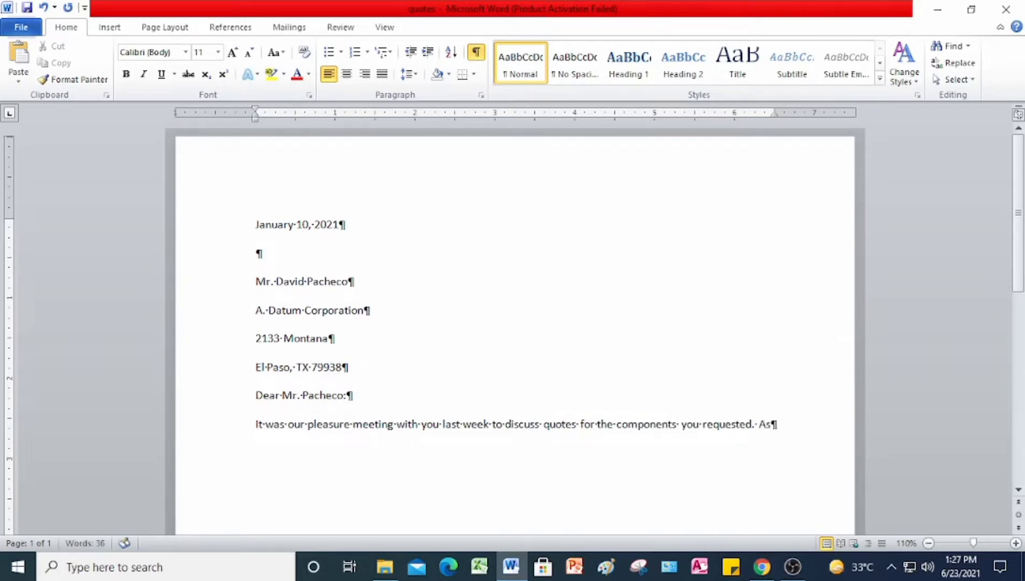
Complete the body paragraph with "As agreed upon, the specifications discussed will be provided to you once we received final approval from you.".
{"action": "type", "text": " agreed up"}
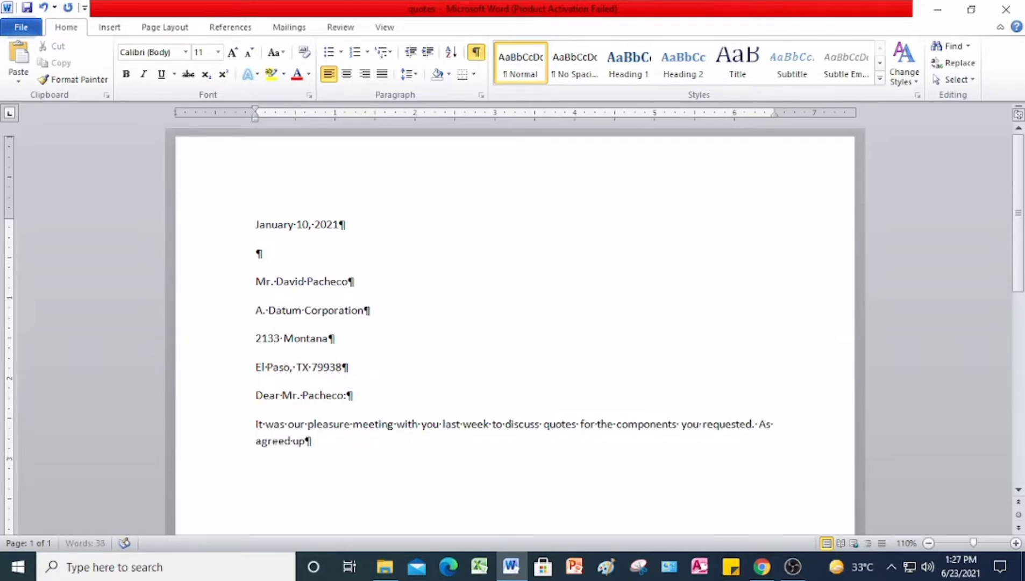
{"action": "type", "text": "on, the specific"}
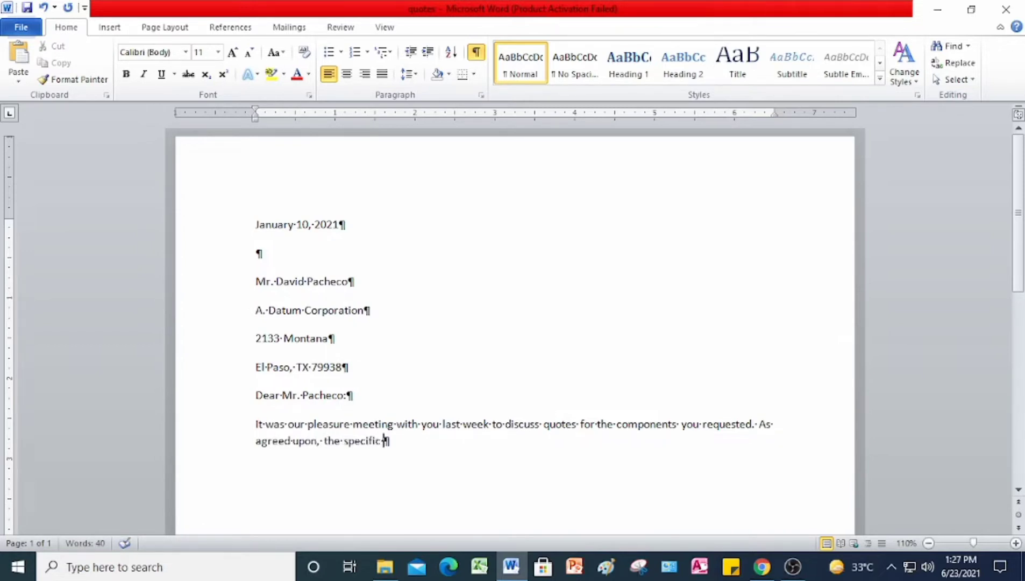
{"action": "type", "text": "ations dis"}
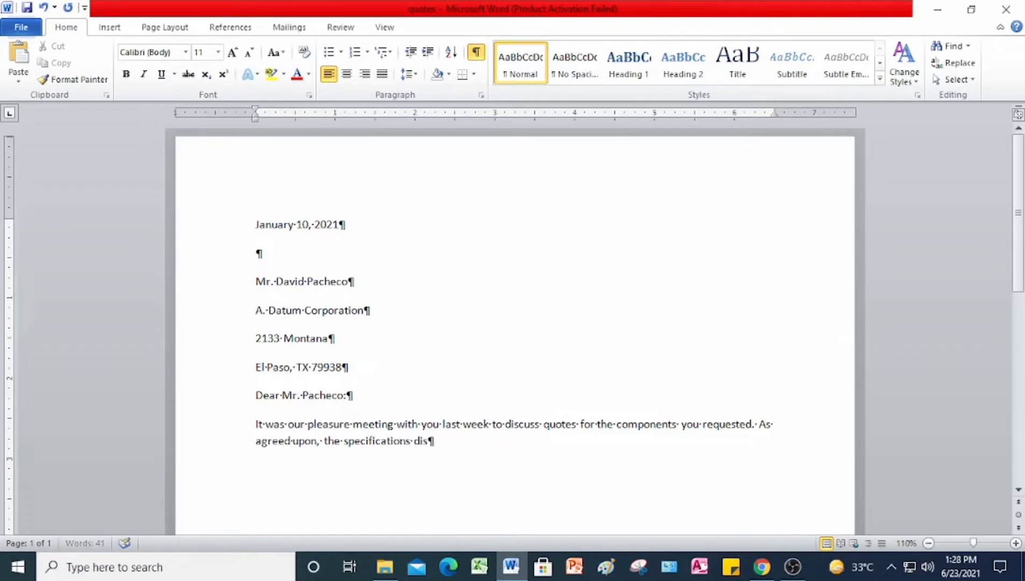
{"action": "type", "text": "cussed will be "}
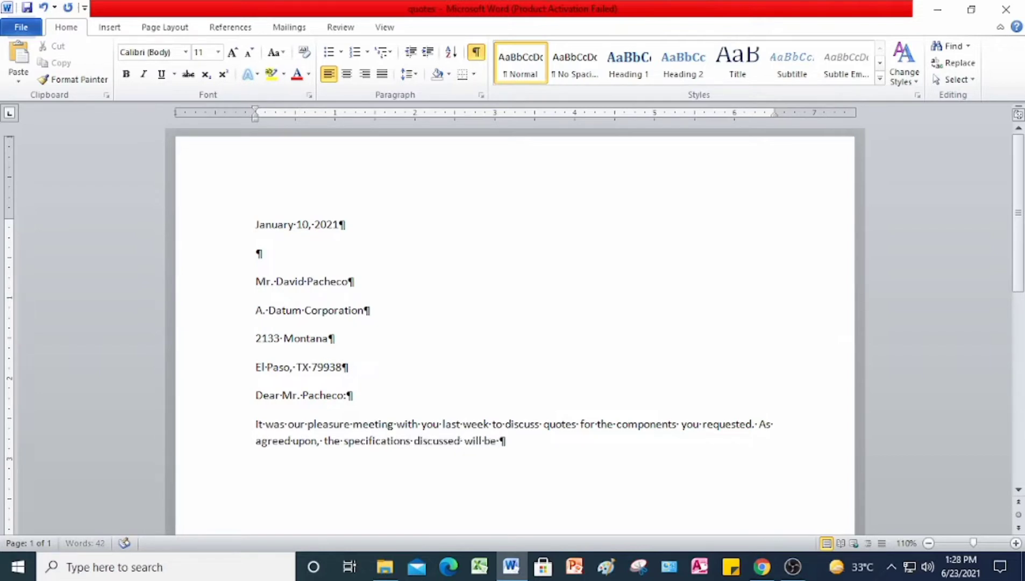
{"action": "type", "text": "provided to you"}
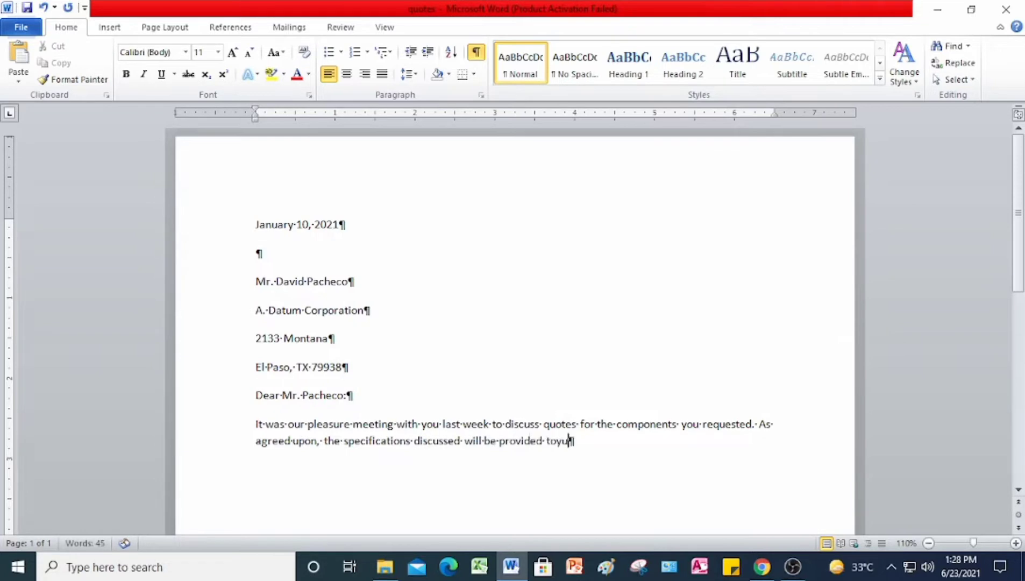
{"action": "key", "text": "BackSpace"}
{"action": "key", "text": "BackSpace"}
{"action": "type", "text": "you once we received "}
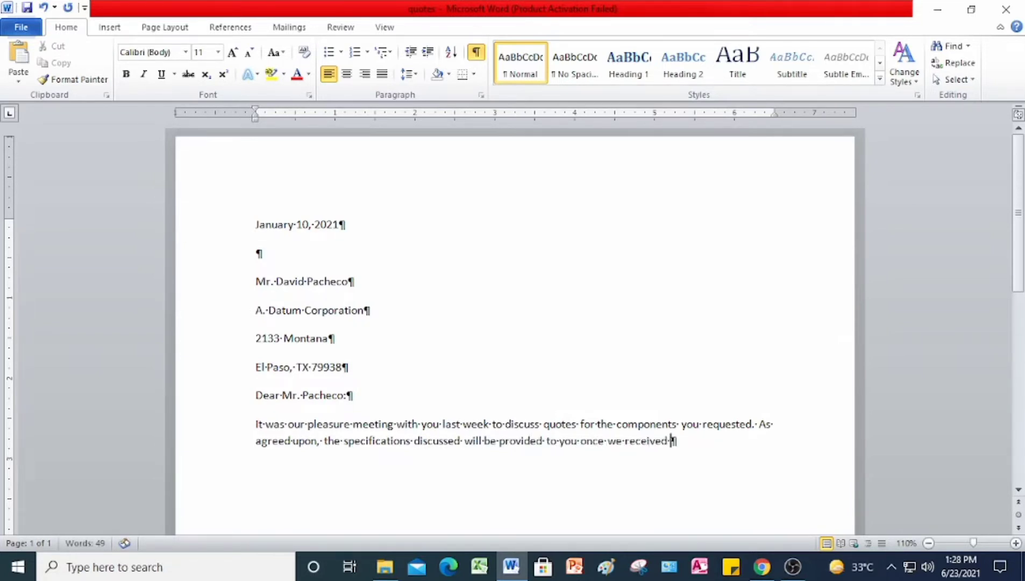
{"action": "type", "text": "final approv"}
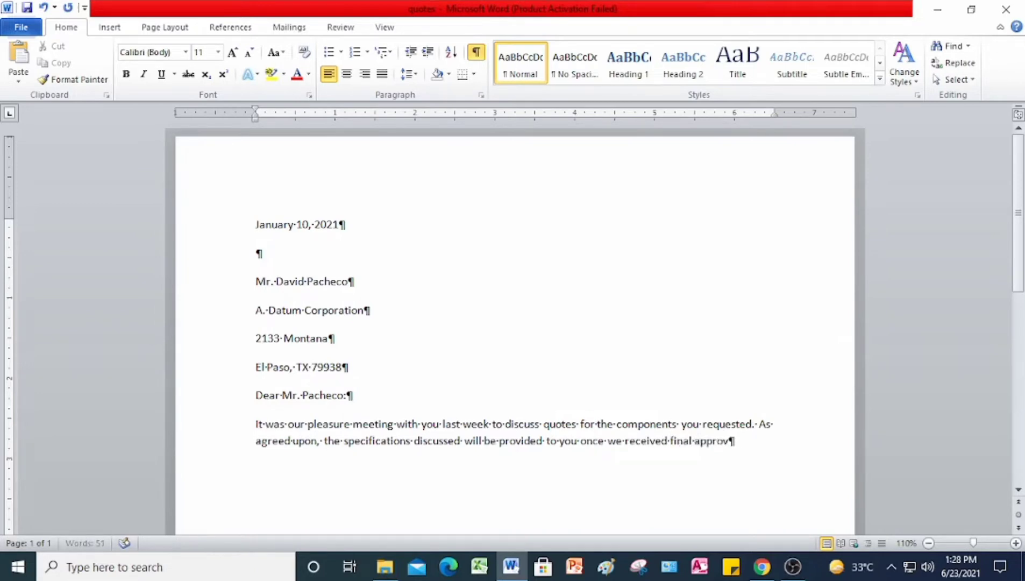
{"action": "type", "text": "al from you."}
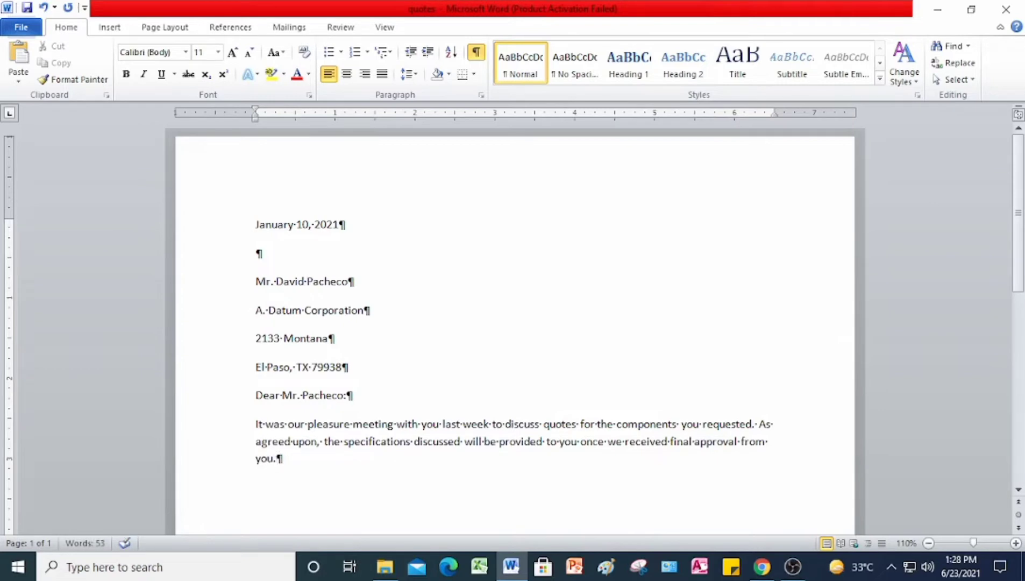
Add a second body paragraph reading "At Proseware, Inc., we appreciate your business.".
{"action": "key", "text": "Return"}
{"action": "type", "text": "At Prosew"}
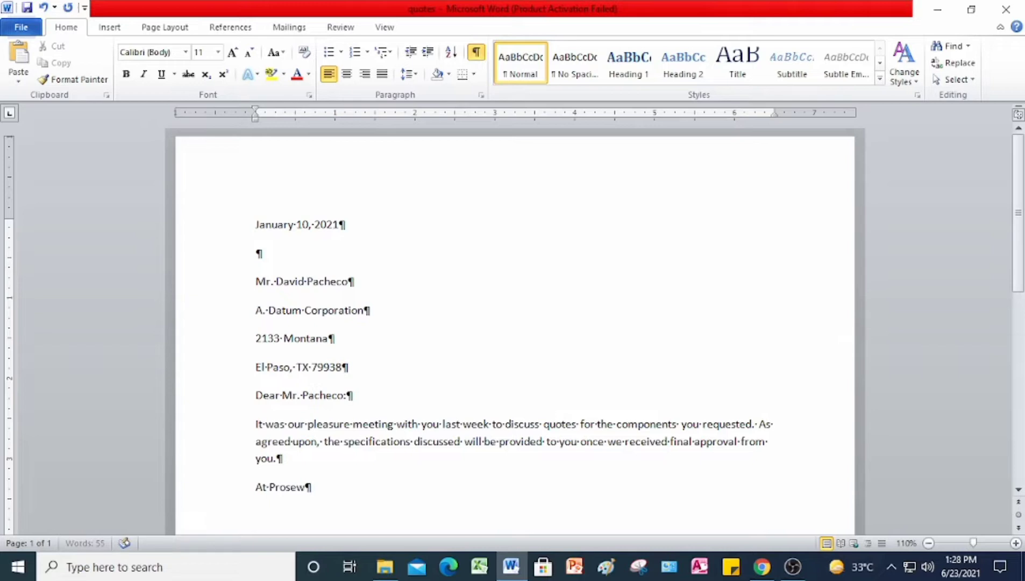
{"action": "type", "text": "are, Inc"}
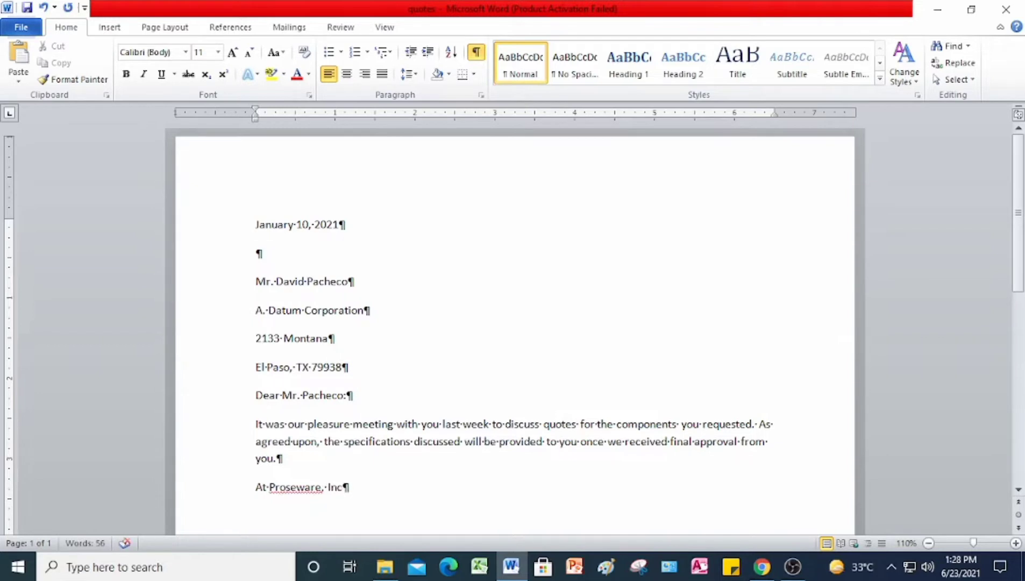
{"action": "type", "text": "., "}
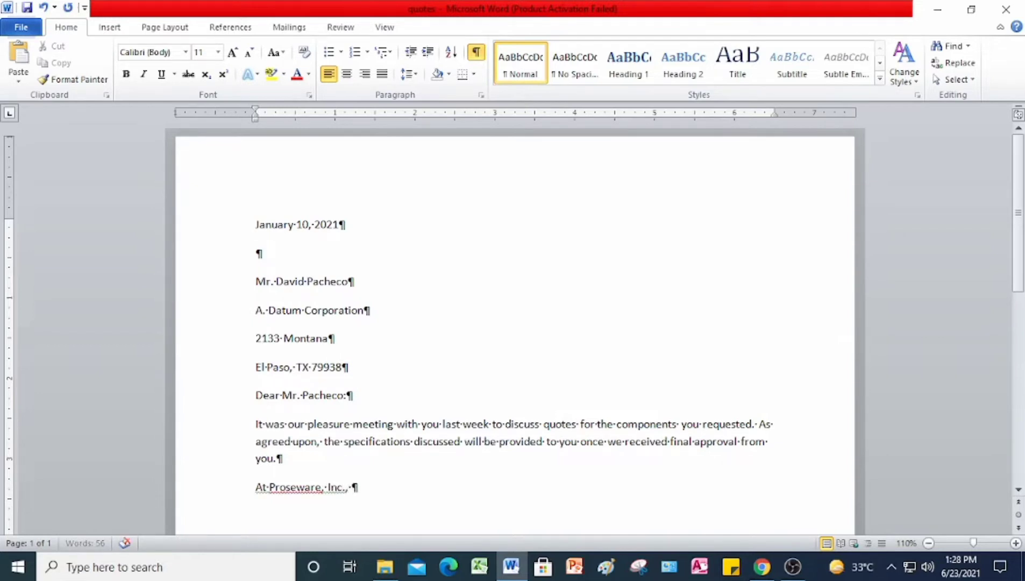
{"action": "type", "text": "we appreciate your"}
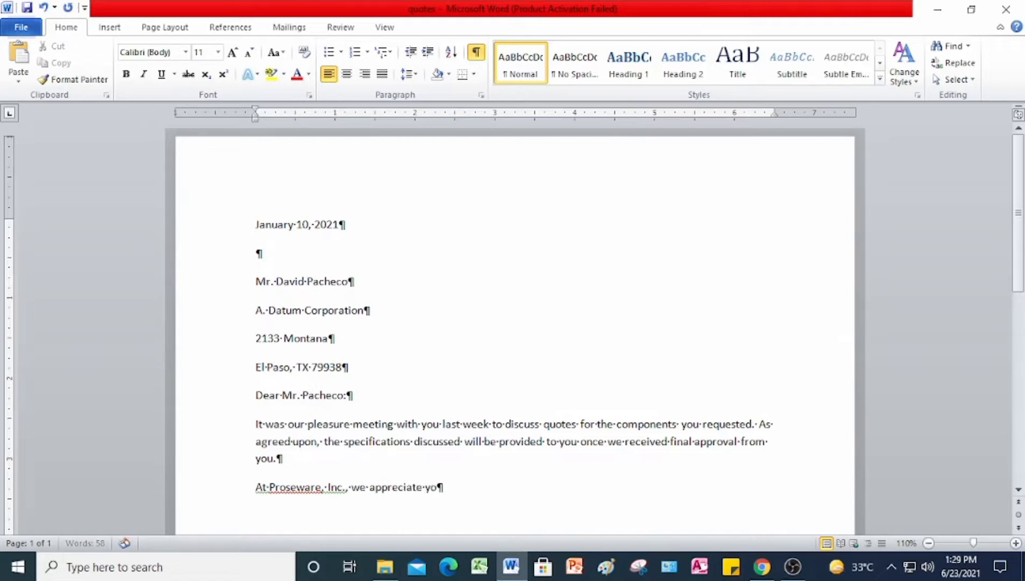
{"action": "type", "text": "siness"}
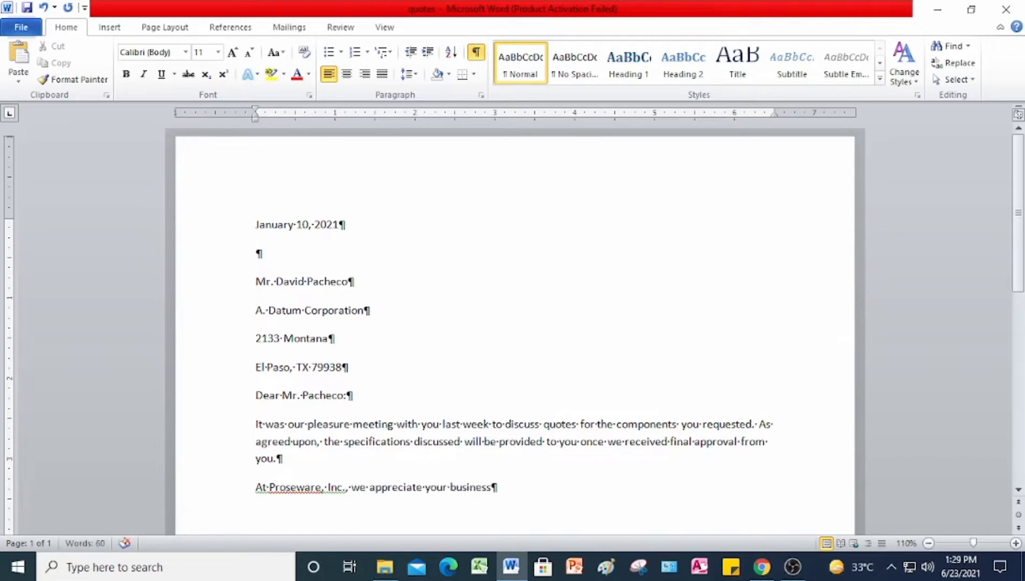
{"action": "type", "text": "."}
Add the closing "Sincerely," in a new paragraph, followed by an empty paragraph and a new signature line.
{"action": "key", "text": "Return"}
{"action": "type", "text": "S"}
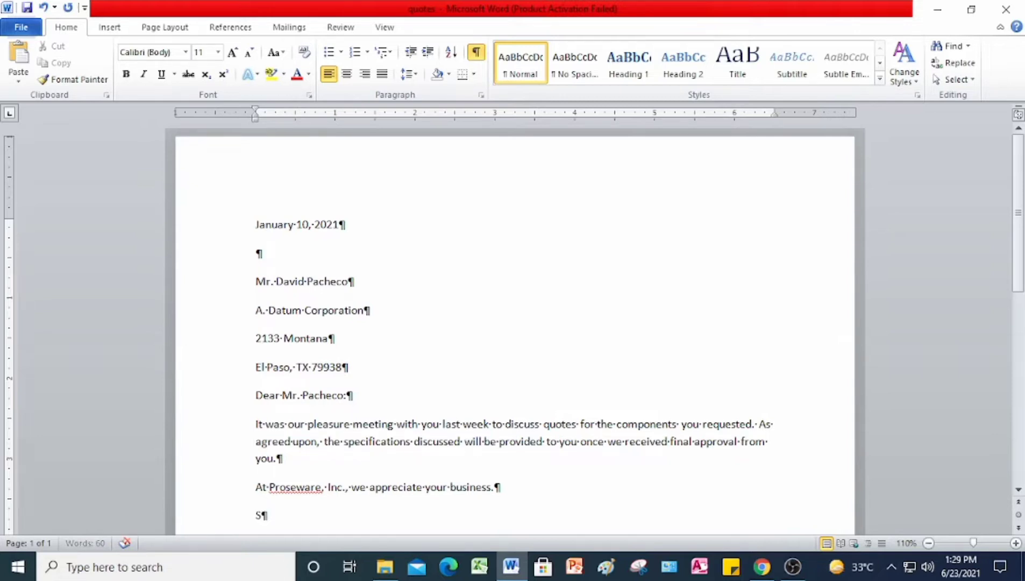
{"action": "type", "text": "incerly"}
{"action": "key", "text": "BackSpace"}
{"action": "key", "text": "BackSpace"}
{"action": "type", "text": "ely,"}
{"action": "key", "text": "Return"}
{"action": "key", "text": "Return"}
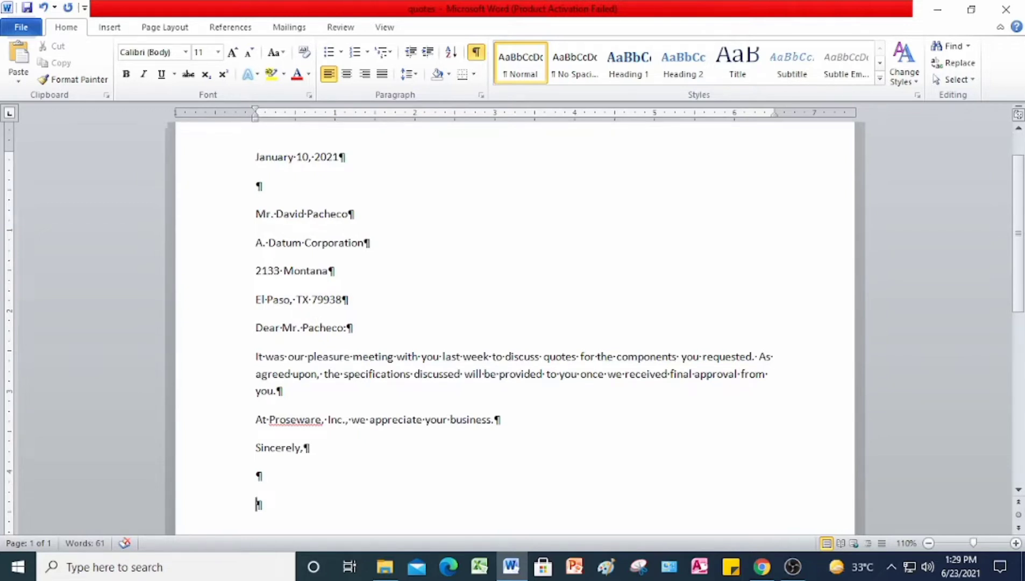
Enter the sender's complete name on the signature line below the closing.
{"action": "type", "text": "Joce;"}
{"action": "key", "text": "BackSpace"}
{"action": "type", "text": "l C. LA"}
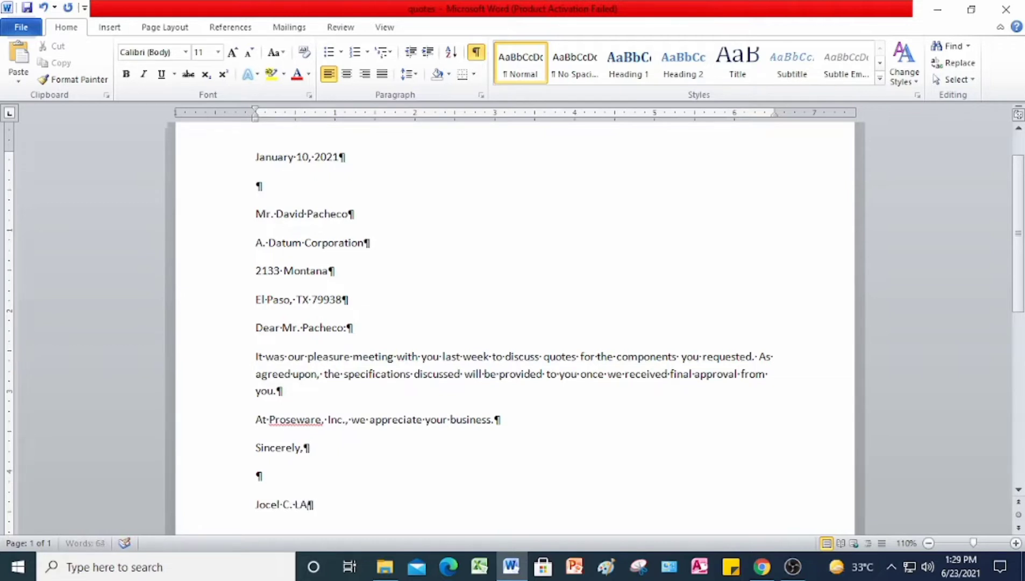
{"action": "type", "text": "gnason"}
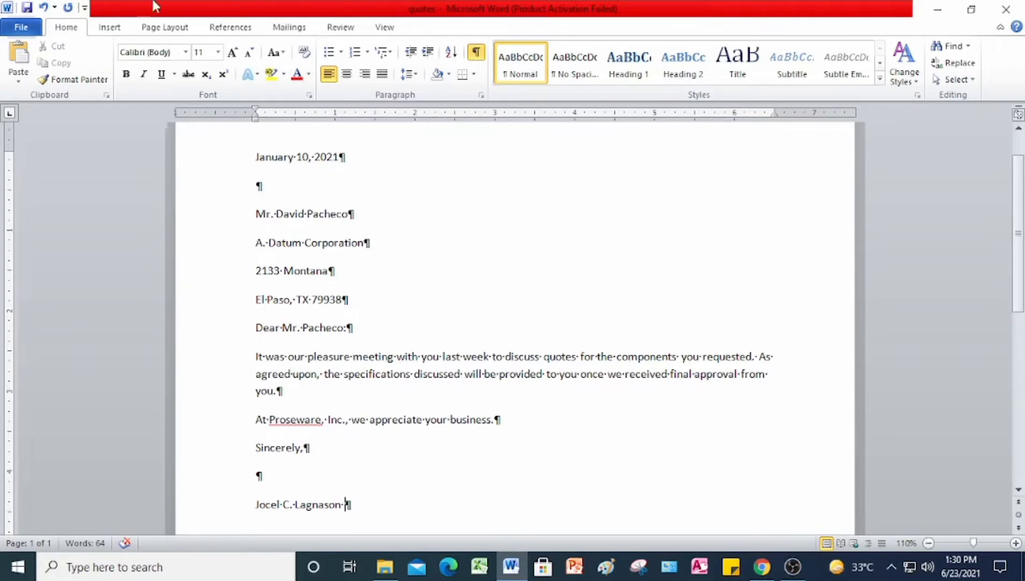
Save the updated letter under its existing file name and return to the beginning of the letter.
{"action": "left_click", "coordinate": [17, 28]}
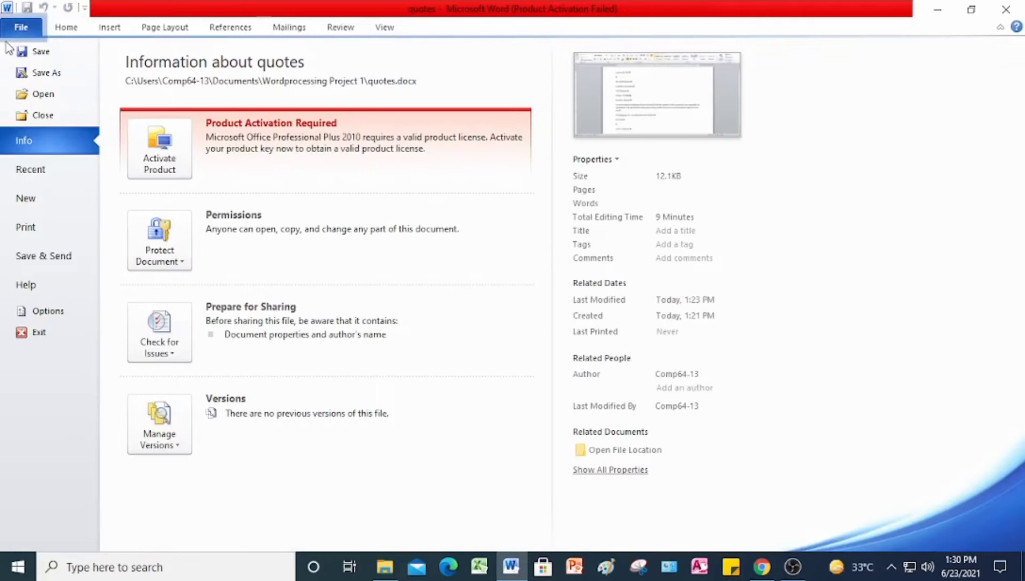
{"action": "left_click", "coordinate": [38, 51]}
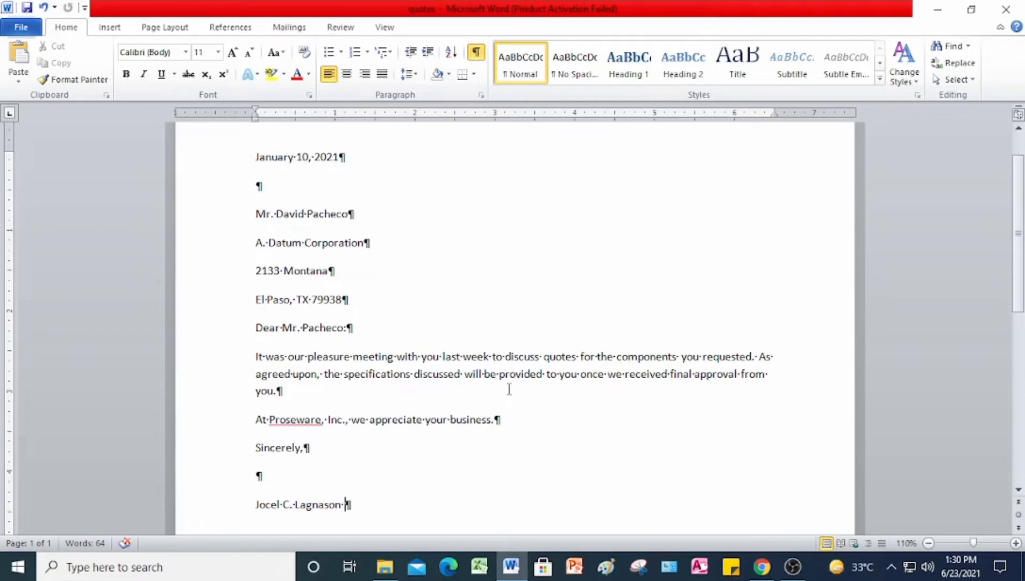
{"action": "scroll", "coordinate": [509, 388], "scroll_direction": "up", "scroll_amount": 2}
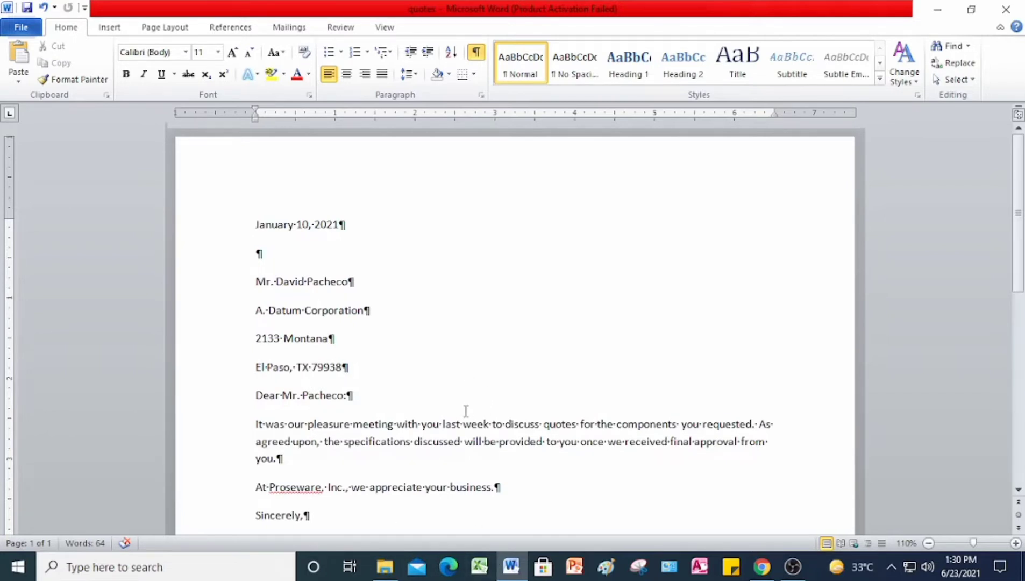
Switch to Chrome to read the Project 1-2 instructions in the #Project 1 PDF, and create a new blank document back in Word.
{"action": "left_click", "coordinate": [770, 575]}
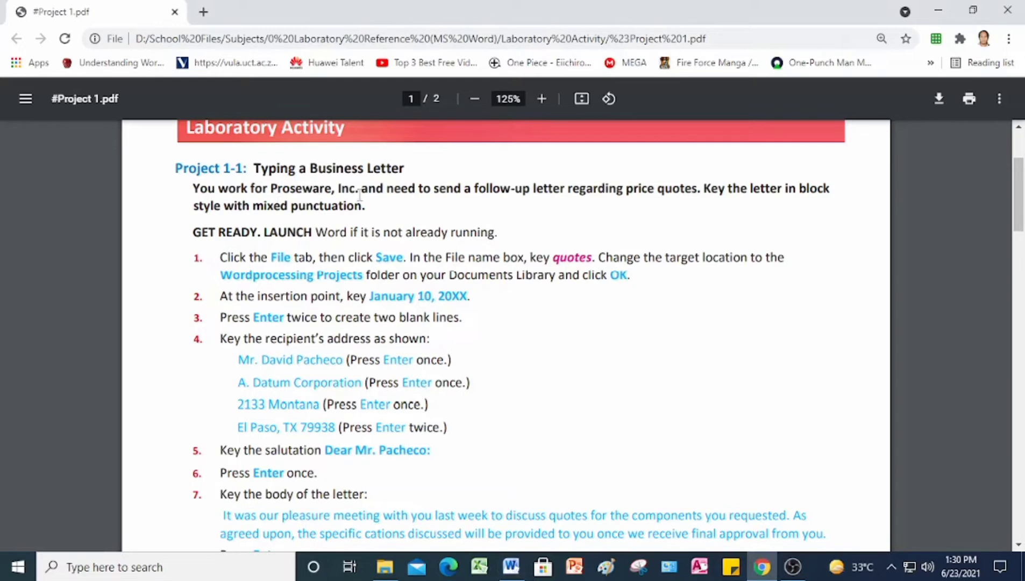
{"action": "scroll", "coordinate": [393, 223], "scroll_direction": "down", "scroll_amount": 3}
{"action": "scroll", "coordinate": [394, 224], "scroll_direction": "down", "scroll_amount": 7}
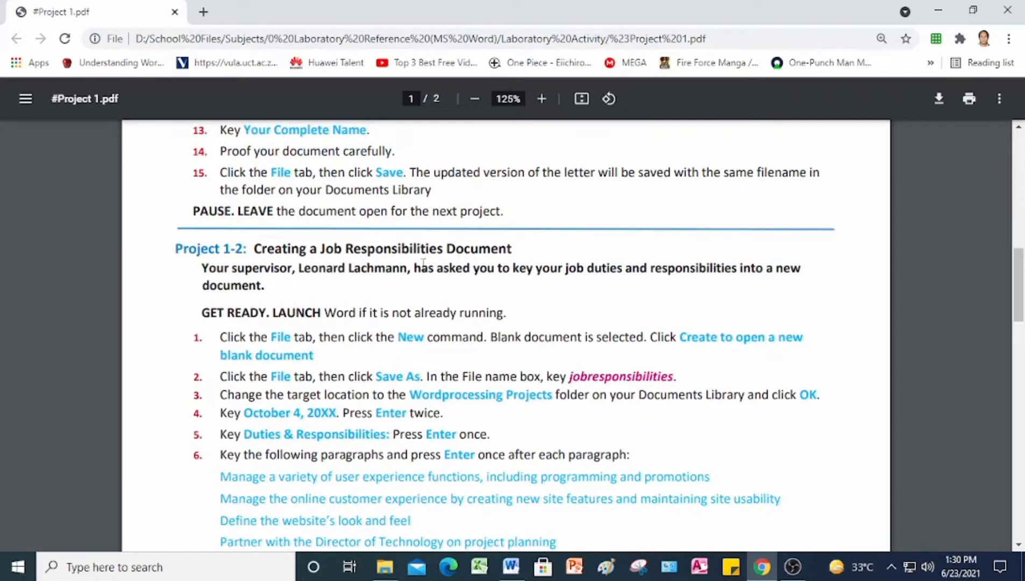
{"action": "scroll", "coordinate": [483, 262], "scroll_direction": "down", "scroll_amount": 2}
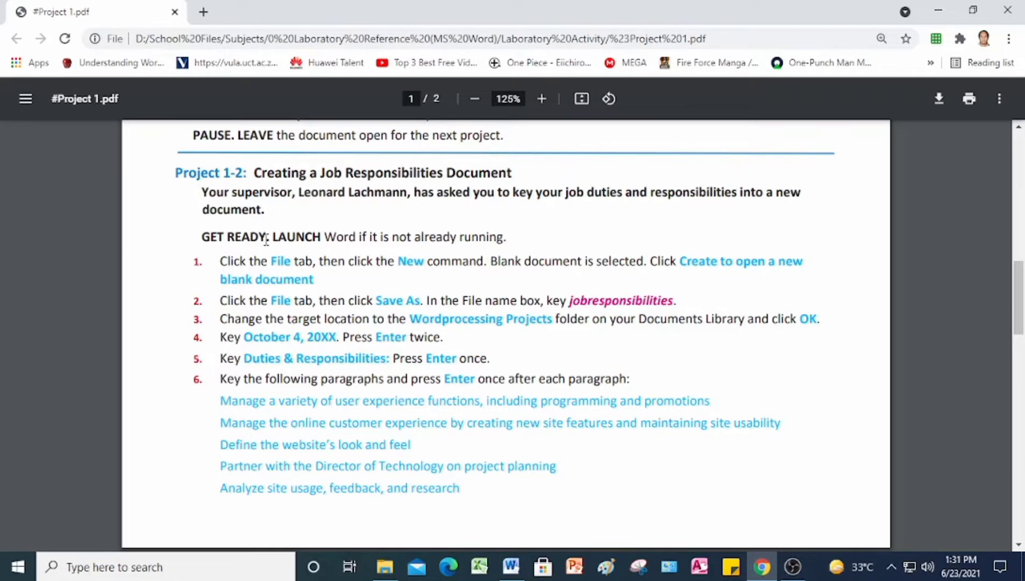
{"action": "left_click", "coordinate": [502, 568]}
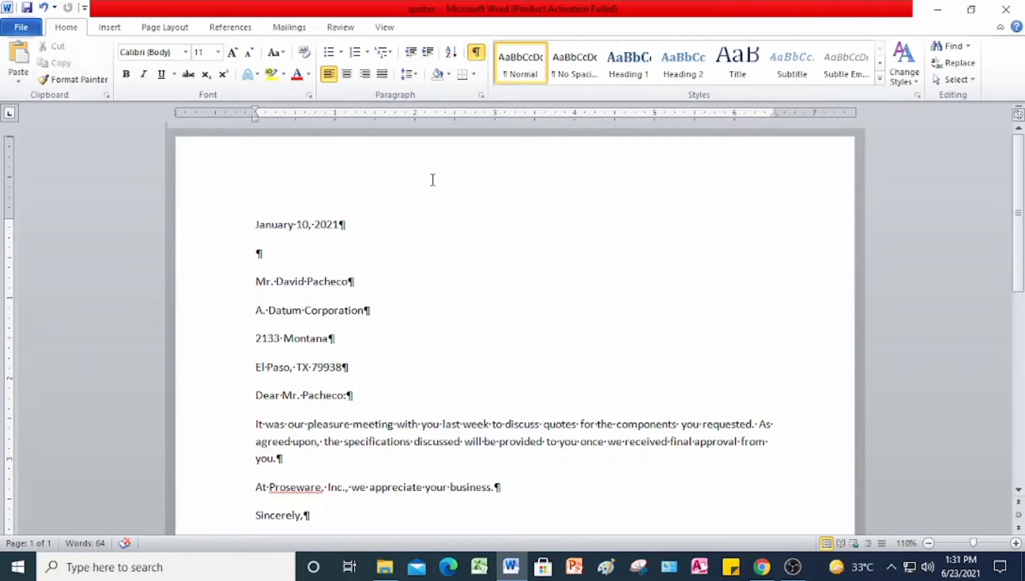
{"action": "left_click", "coordinate": [21, 31]}
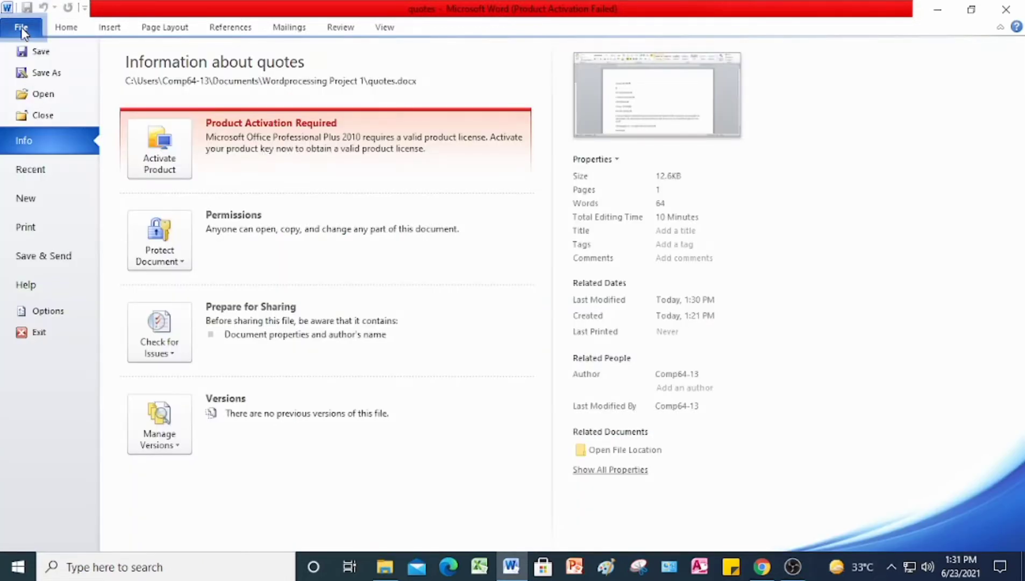
{"action": "left_click", "coordinate": [28, 198]}
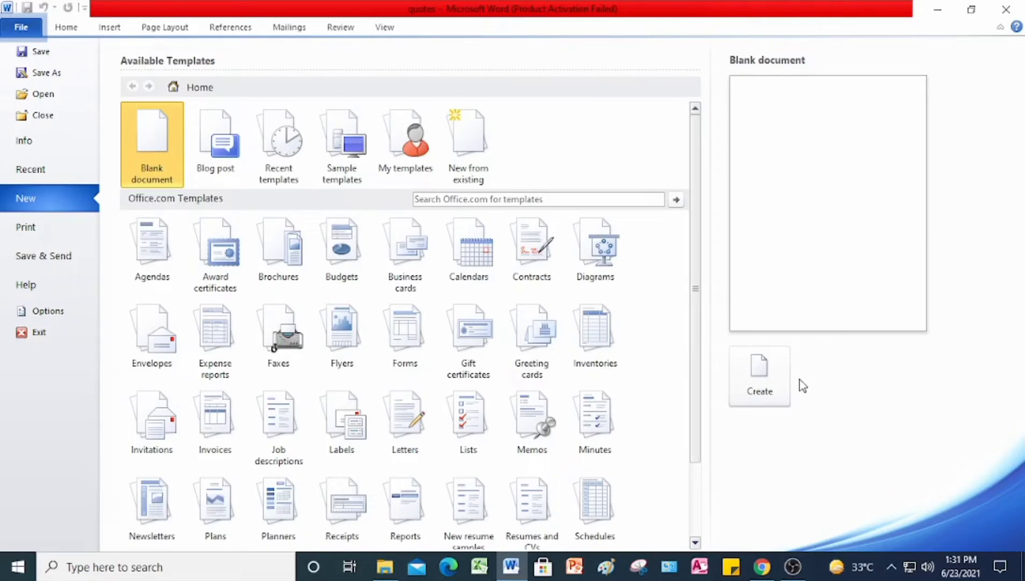
{"action": "left_click", "coordinate": [760, 379]}
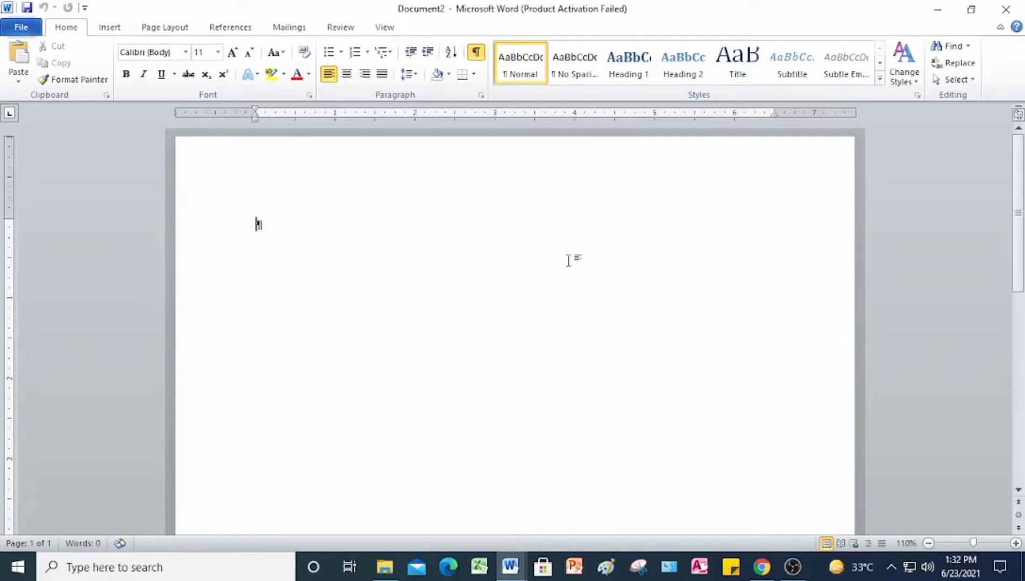
Save the new blank document as a Word document named jobresponsibilities in the folder that holds quotes.
{"action": "left_click", "coordinate": [21, 28]}
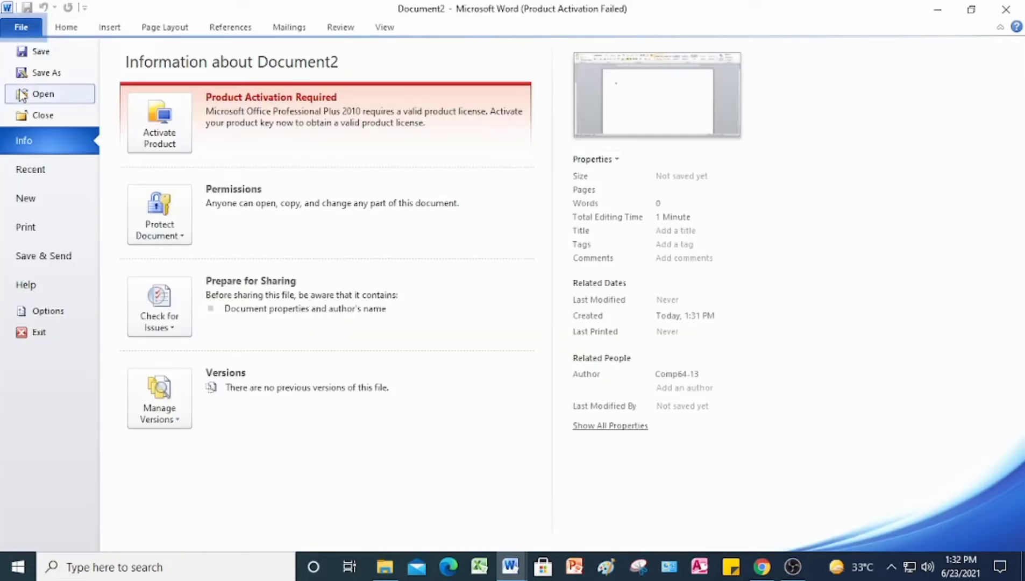
{"action": "left_click", "coordinate": [35, 73]}
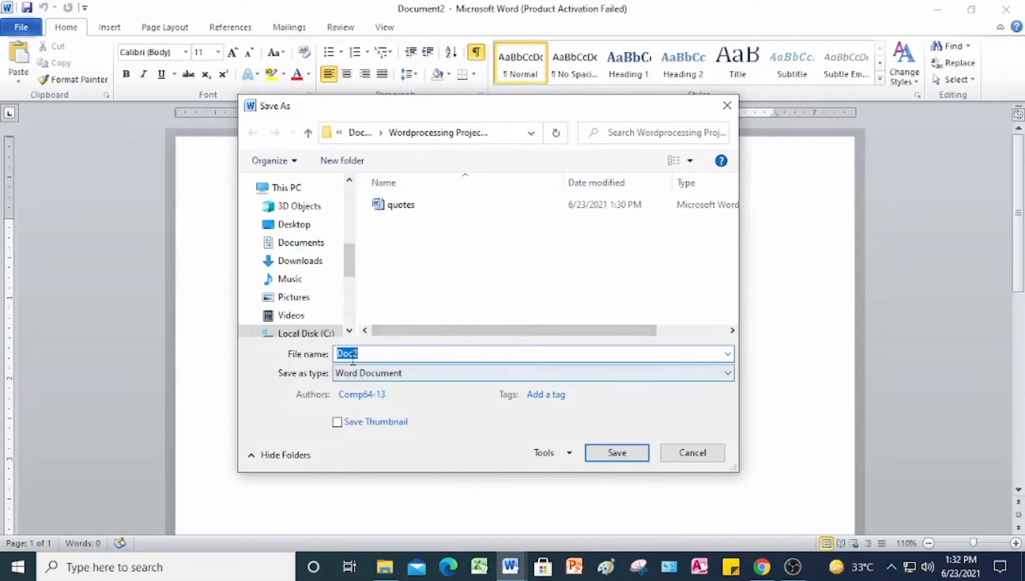
{"action": "left_click", "coordinate": [375, 354]}
{"action": "key", "text": "BackSpace"}
{"action": "key", "text": "BackSpace"}
{"action": "key", "text": "BackSpace"}
{"action": "key", "text": "BackSpace"}
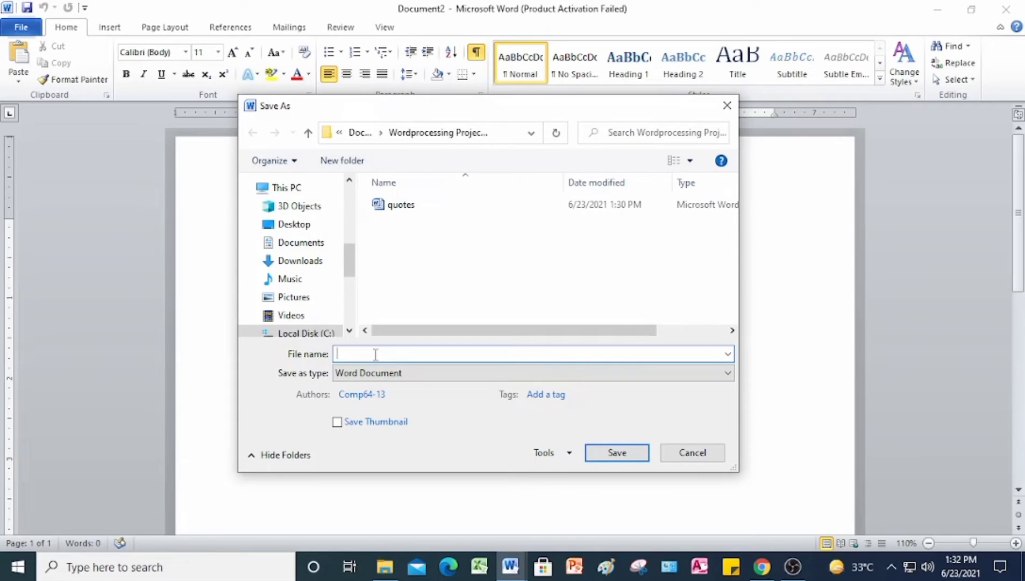
{"action": "type", "text": "jobresponsibilities"}
{"action": "left_click", "coordinate": [623, 460]}
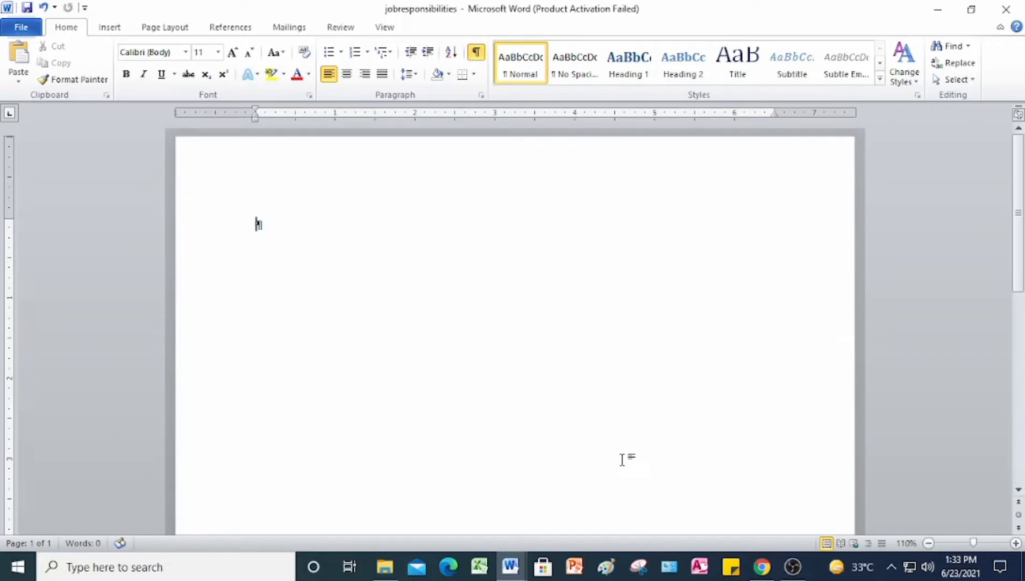
Enter the date "October 4, 2021" at the start of the document, followed by an empty paragraph and a new line.
{"action": "type", "text": "Octob"}
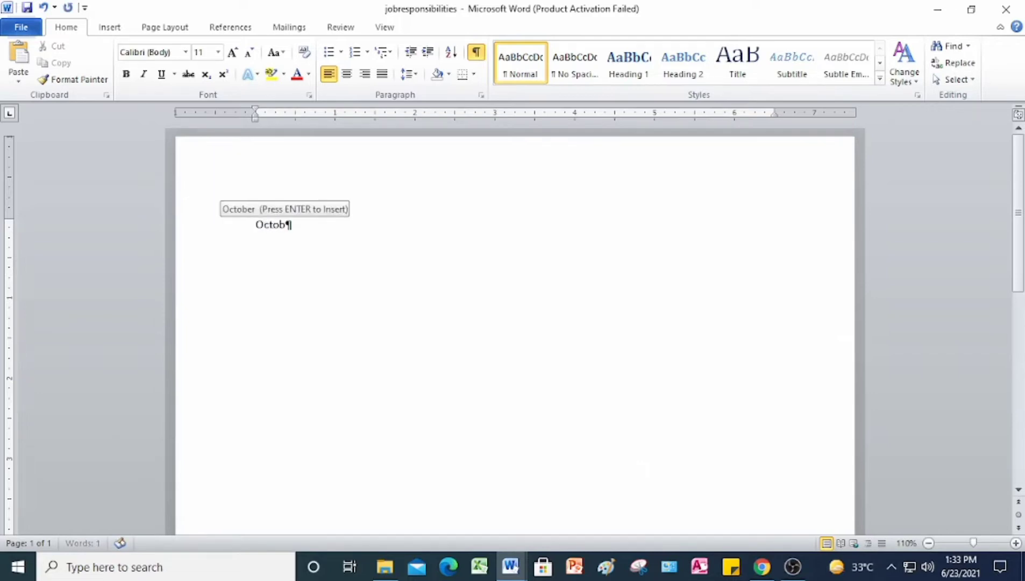
{"action": "type", "text": "er 4"}
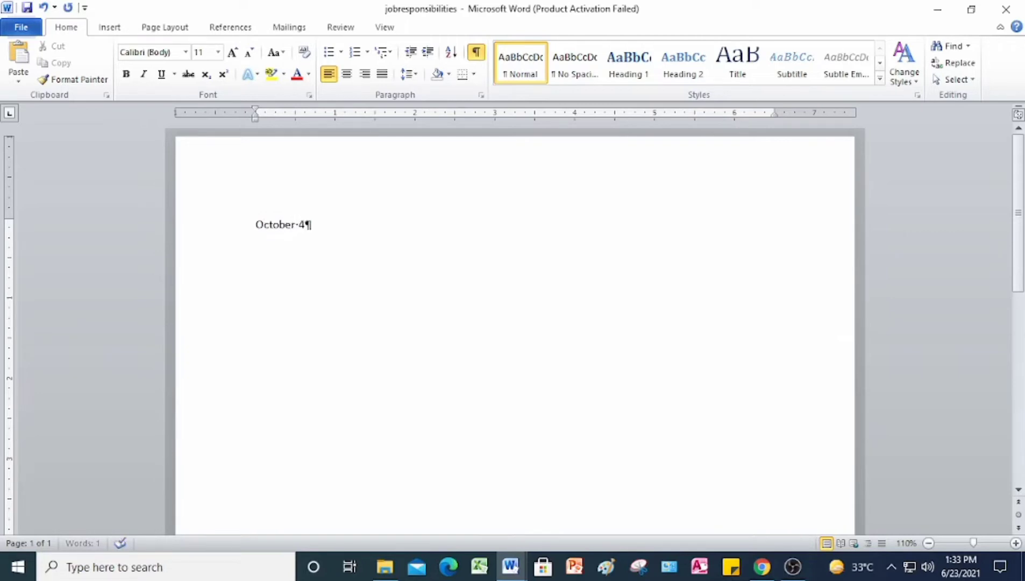
{"action": "type", "text": ", 2021"}
{"action": "key", "text": "Return"}
{"action": "key", "text": "Return"}
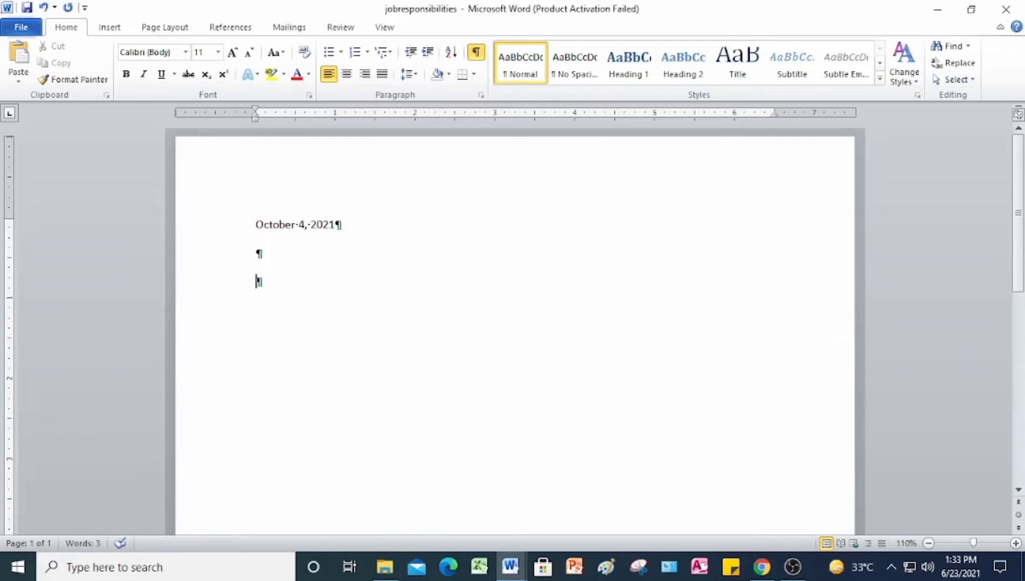
Enter the heading "Duties and Responsibilities" below the date and start a new paragraph.
{"action": "type", "text": "K"}
{"action": "key", "text": "BackSpace"}
{"action": "type", "text": "Duties and"}
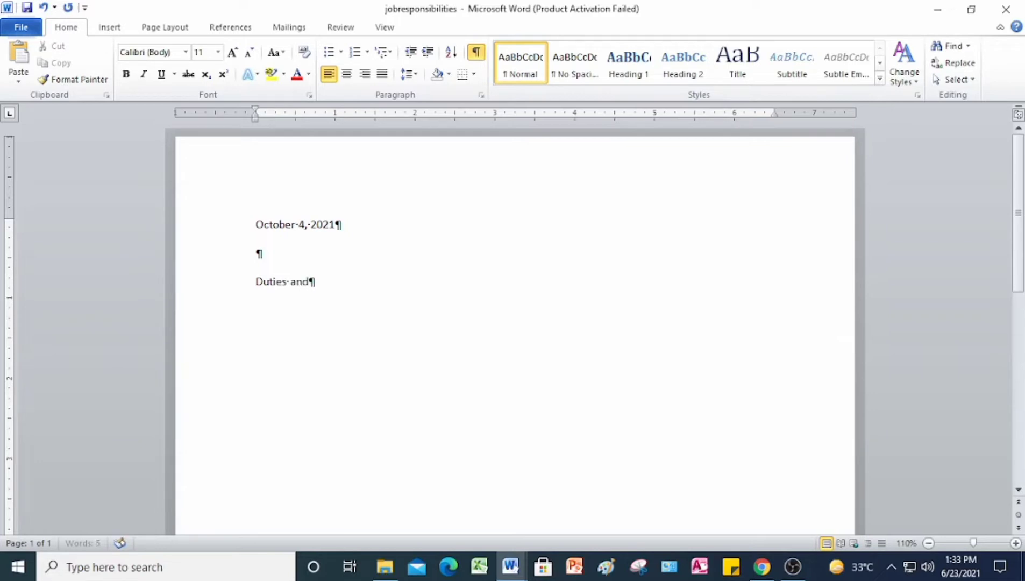
{"action": "type", "text": " Responsibilitie"}
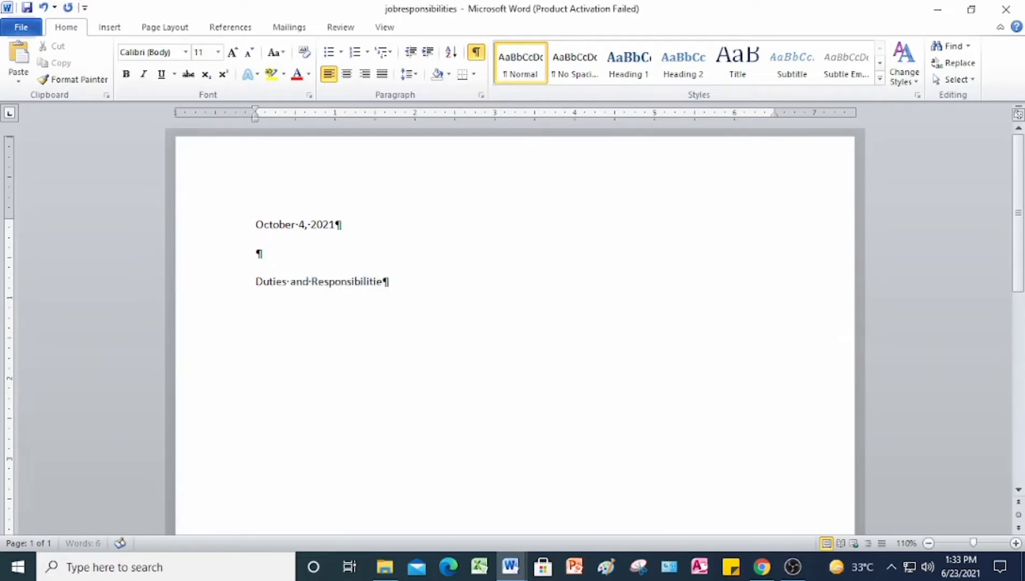
{"action": "type", "text": "s"}
{"action": "key", "text": "Return"}
Enter the first duty, "Manage a variety of user experience functions, including programming and promotions.", as its own paragraph.
{"action": "type", "text": "Manage "}
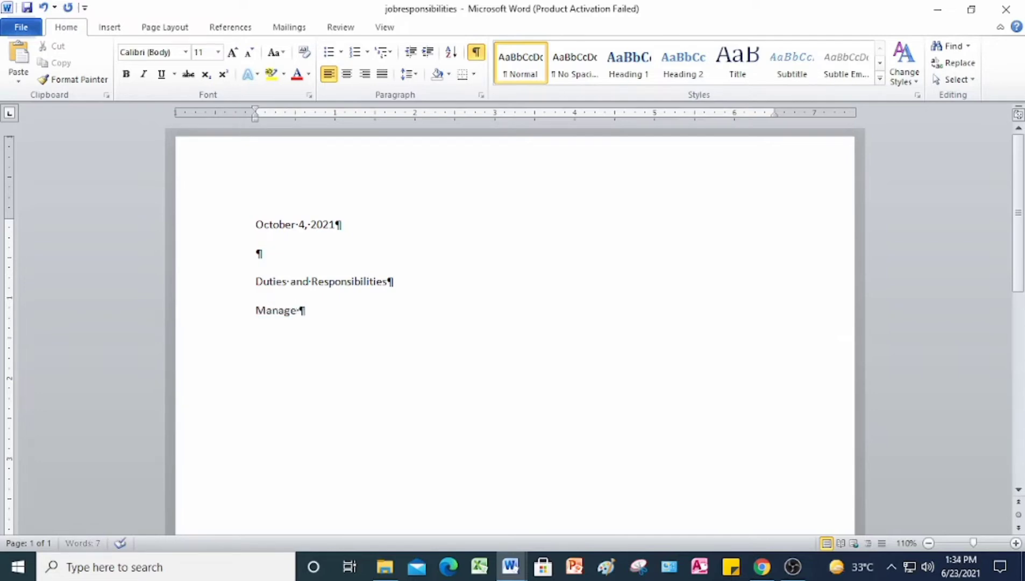
{"action": "type", "text": "a variety "}
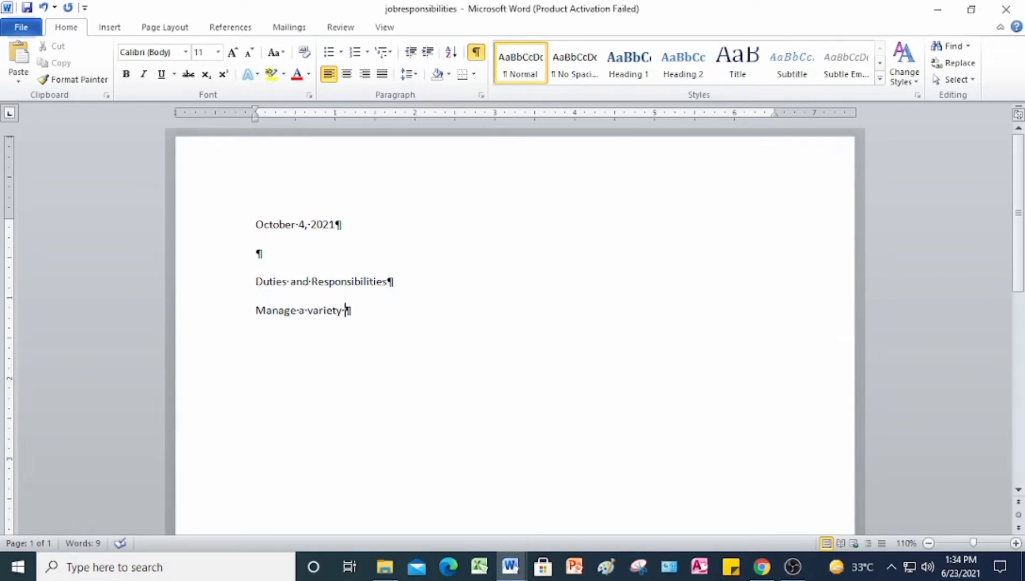
{"action": "type", "text": "of user experie"}
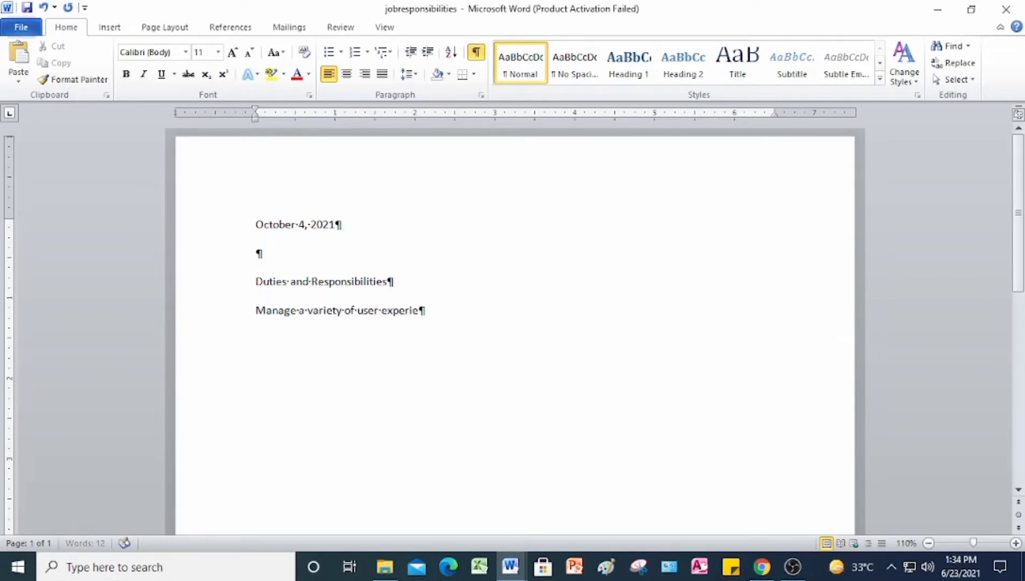
{"action": "type", "text": "nce function"}
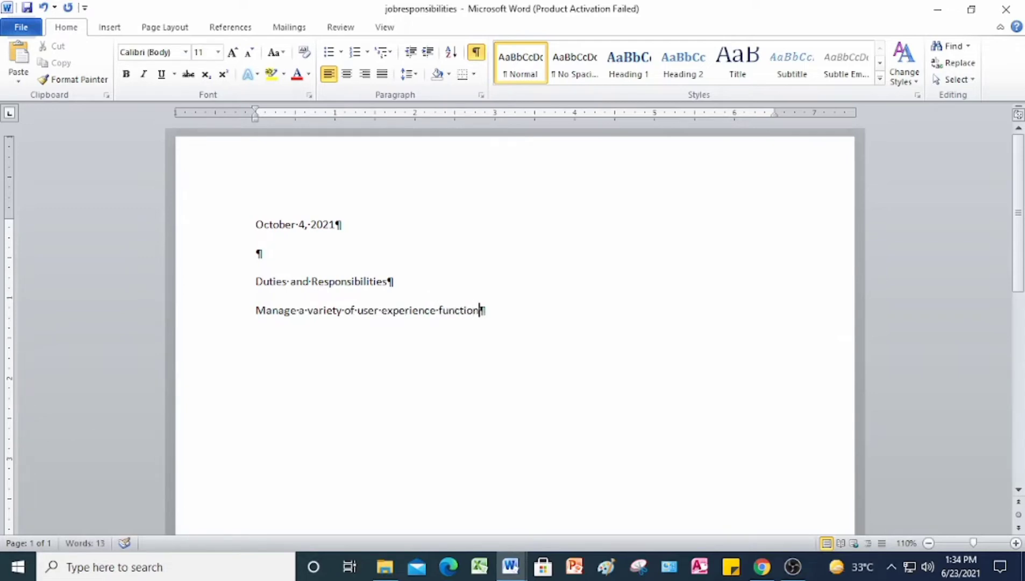
{"action": "type", "text": "s, includin"}
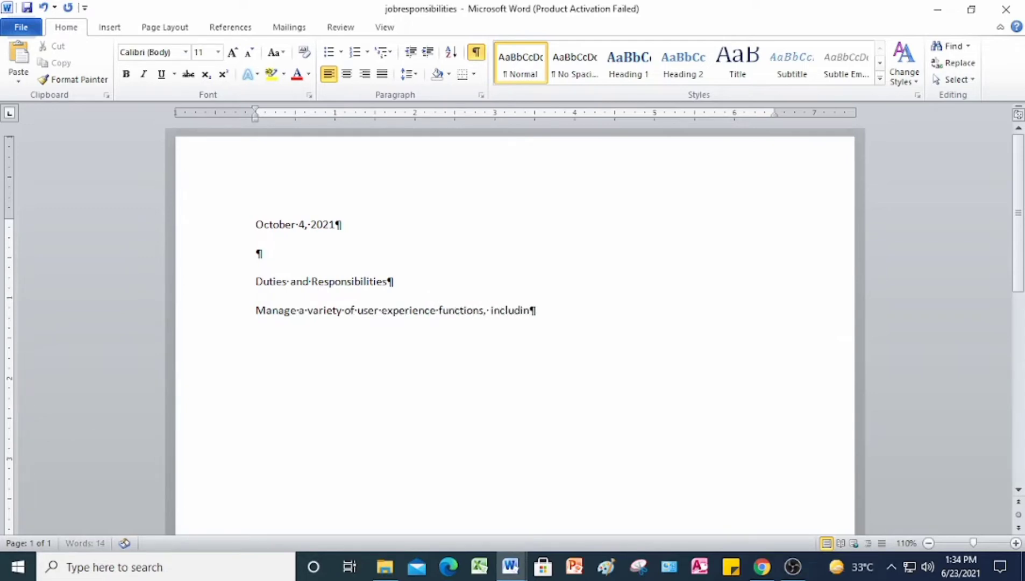
{"action": "type", "text": "g programming and pr"}
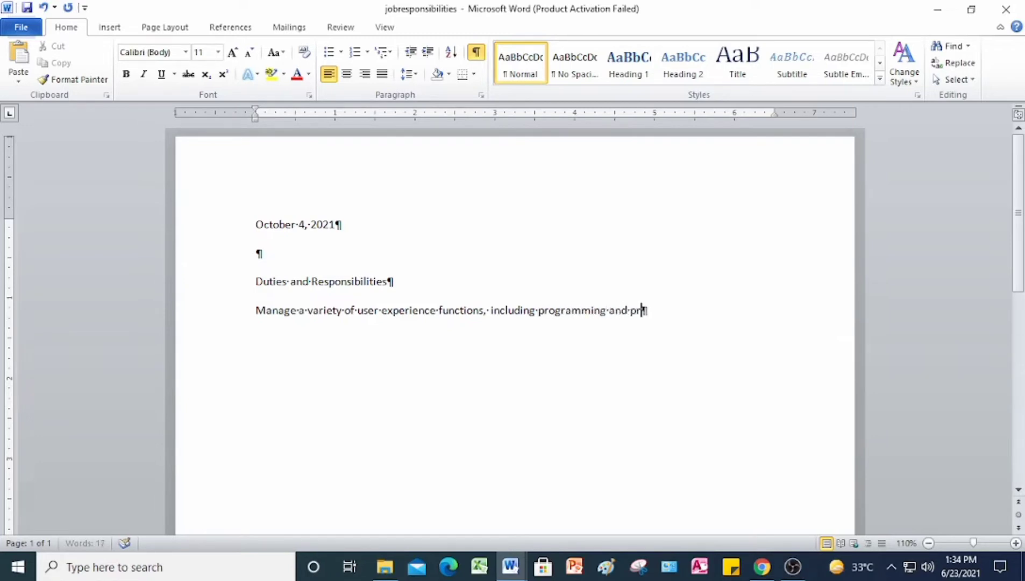
{"action": "type", "text": "omotions"}
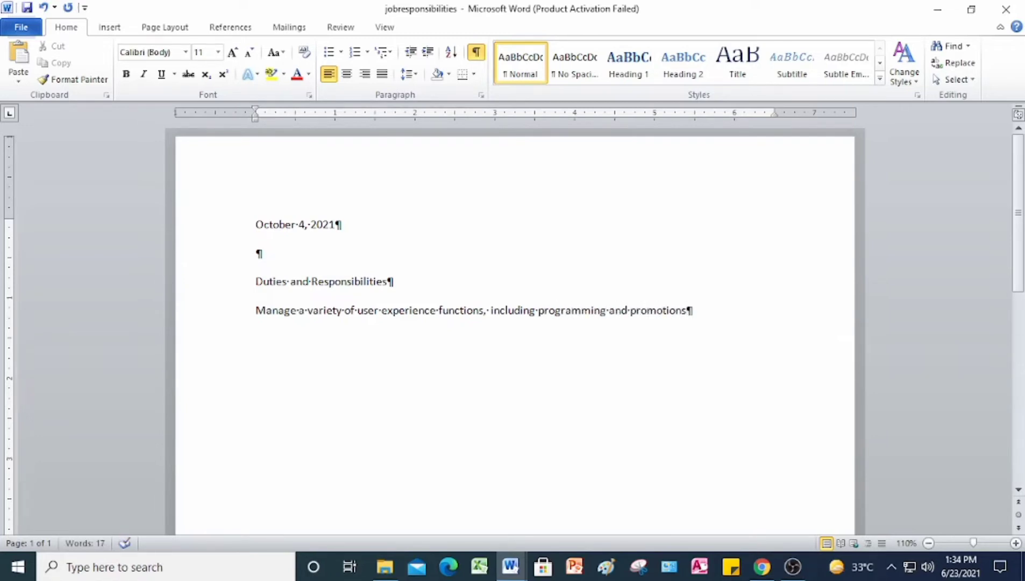
{"action": "type", "text": "."}
{"action": "key", "text": "Return"}
Enter the second duty, "Manage the online customer experience by creating new site features and maintaining site usability", as its own paragraph.
{"action": "type", "text": "Manage the online cu"}
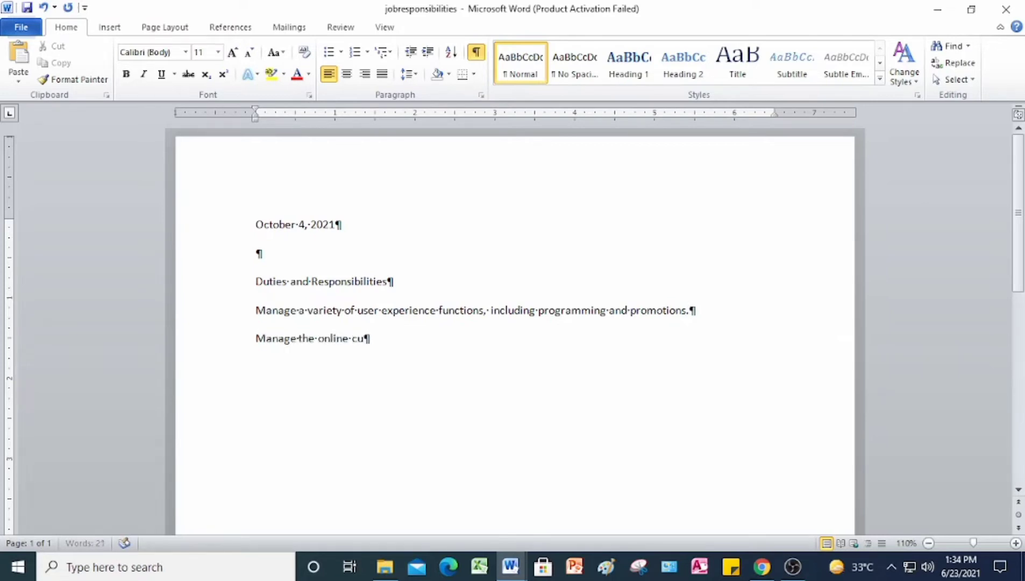
{"action": "type", "text": "stomer experienc"}
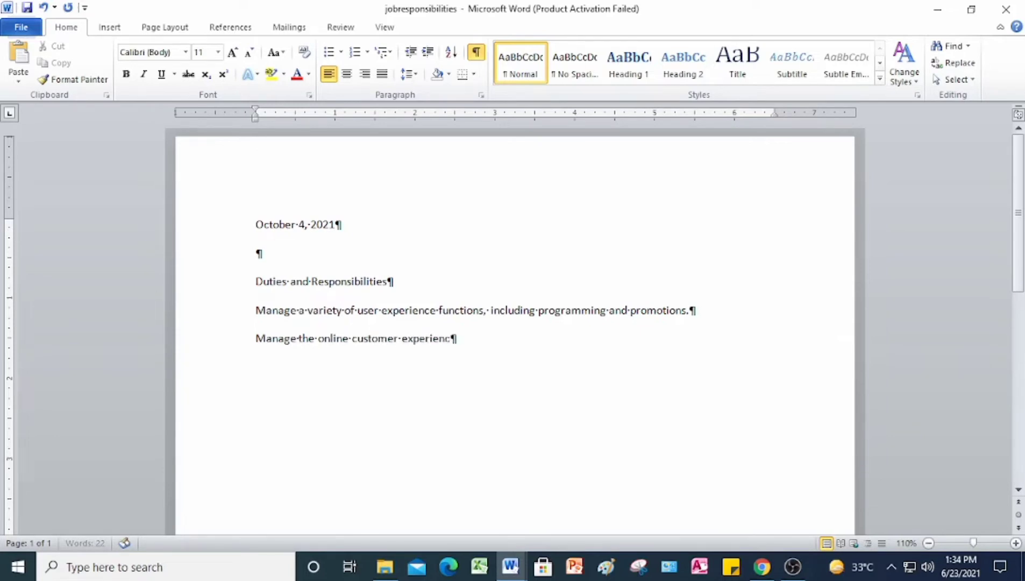
{"action": "type", "text": "e by creating"}
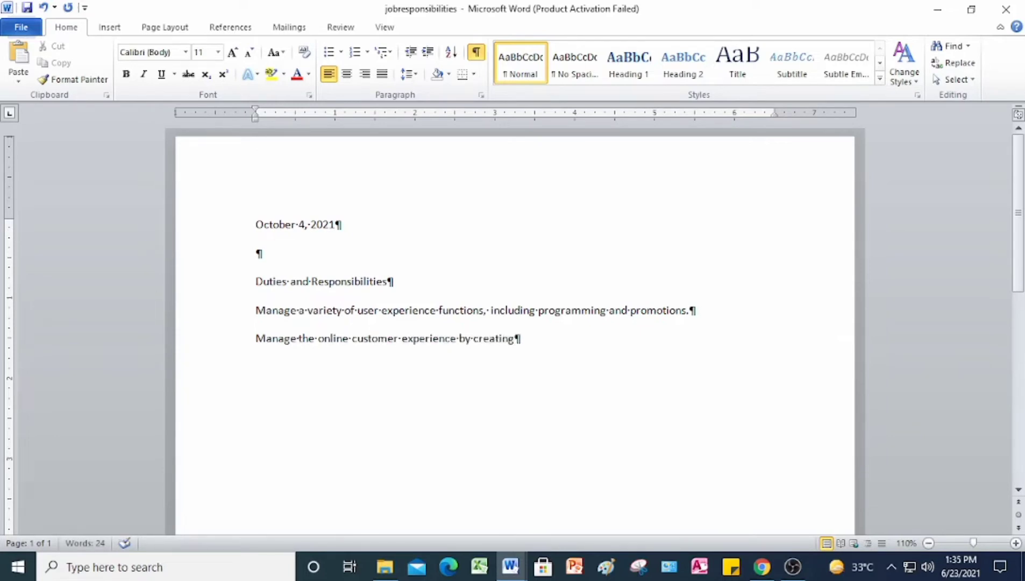
{"action": "type", "text": " new site features and maint"}
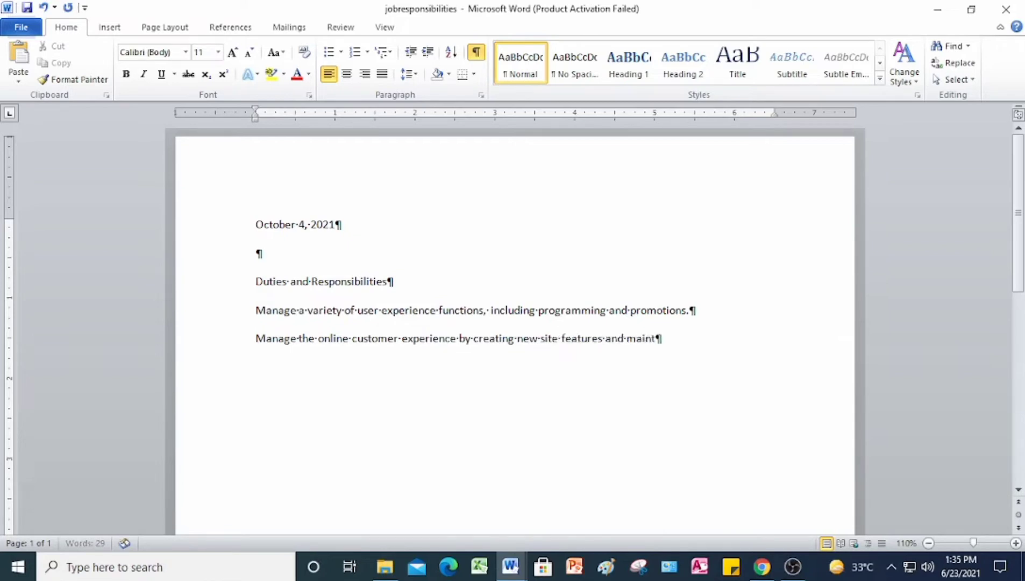
{"action": "type", "text": "aining site "}
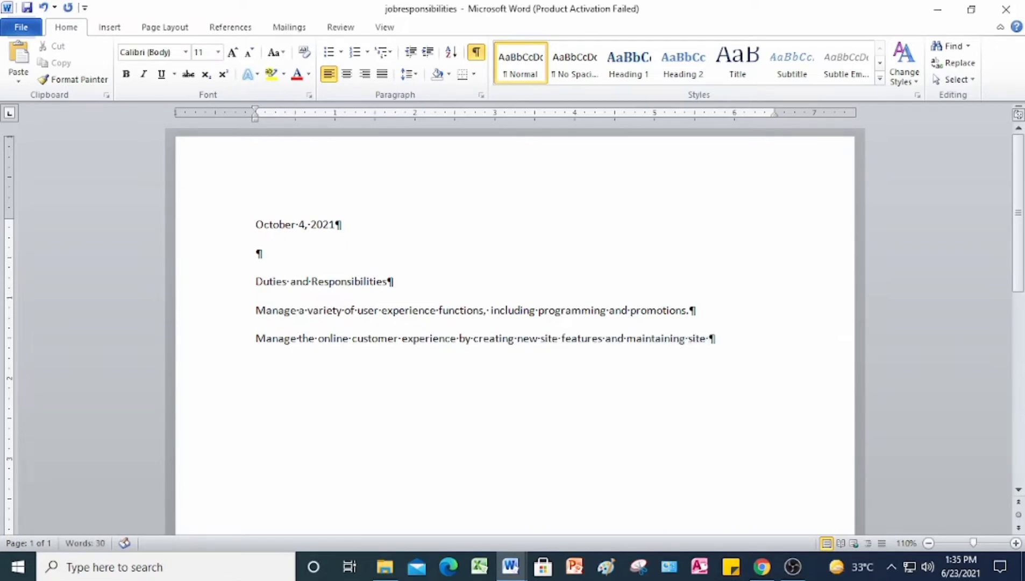
{"action": "type", "text": "usability"}
{"action": "key", "text": "Return"}
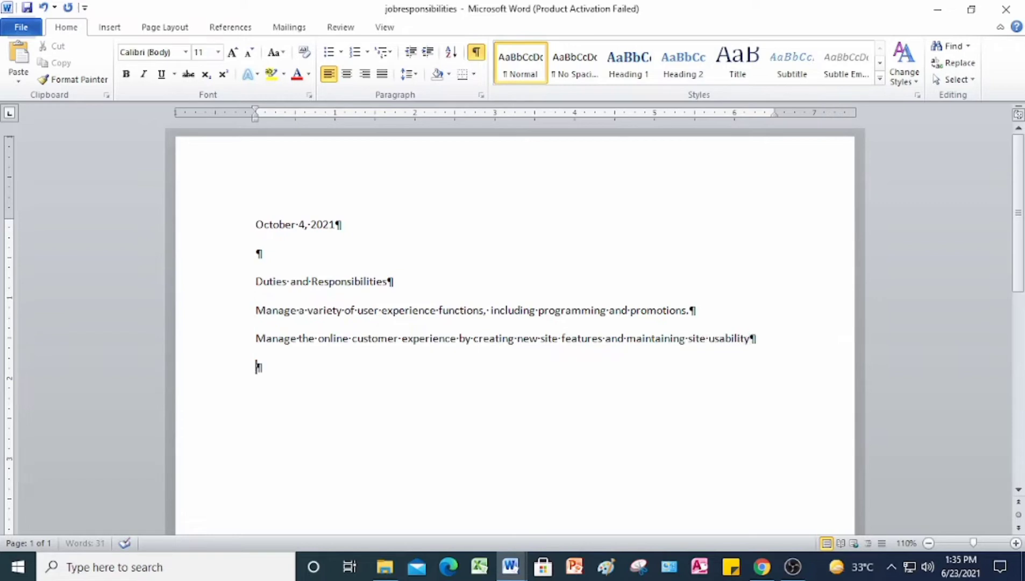
Enter the third duty, "Define the website's look and feel", as its own paragraph.
{"action": "type", "text": "Define the websie"}
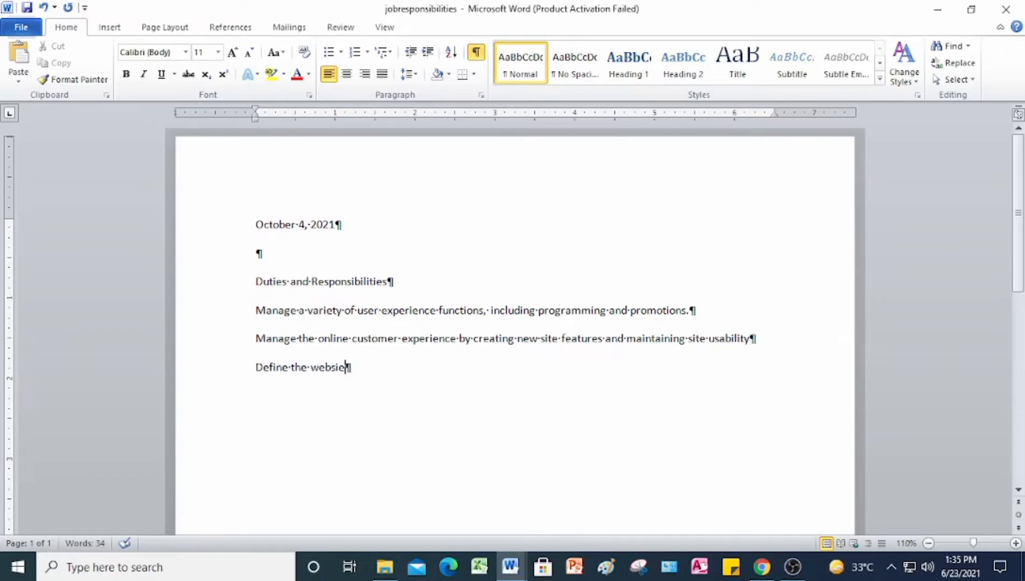
{"action": "key", "text": "BackSpace"}
{"action": "type", "text": "tes"}
{"action": "key", "text": "BackSpace"}
{"action": "type", "text": "'s look and feel"}
{"action": "key", "text": "Return"}
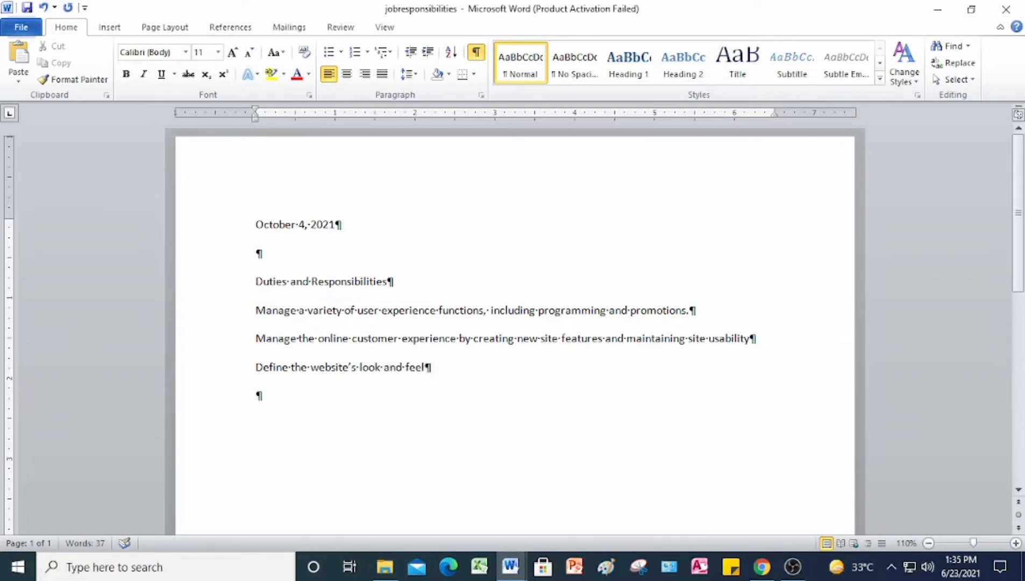
Enter the fourth duty, "Partner with the Director of Technology on project planning", as its own paragraph.
{"action": "type", "text": "Partner with the director"}
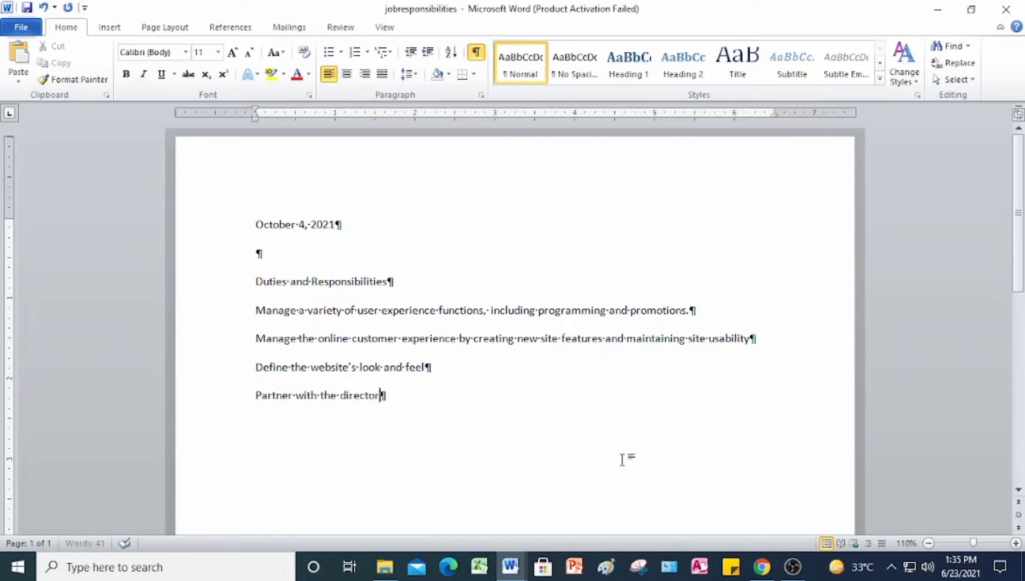
{"action": "key", "text": "ctrl+BackSpace"}
{"action": "type", "text": "Director of Technolog"}
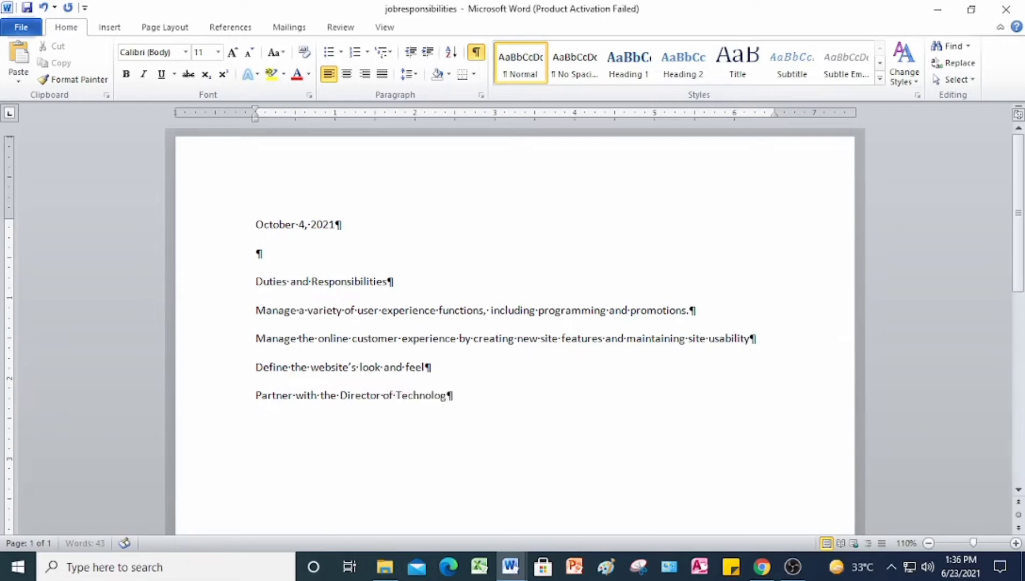
{"action": "type", "text": "y on project"}
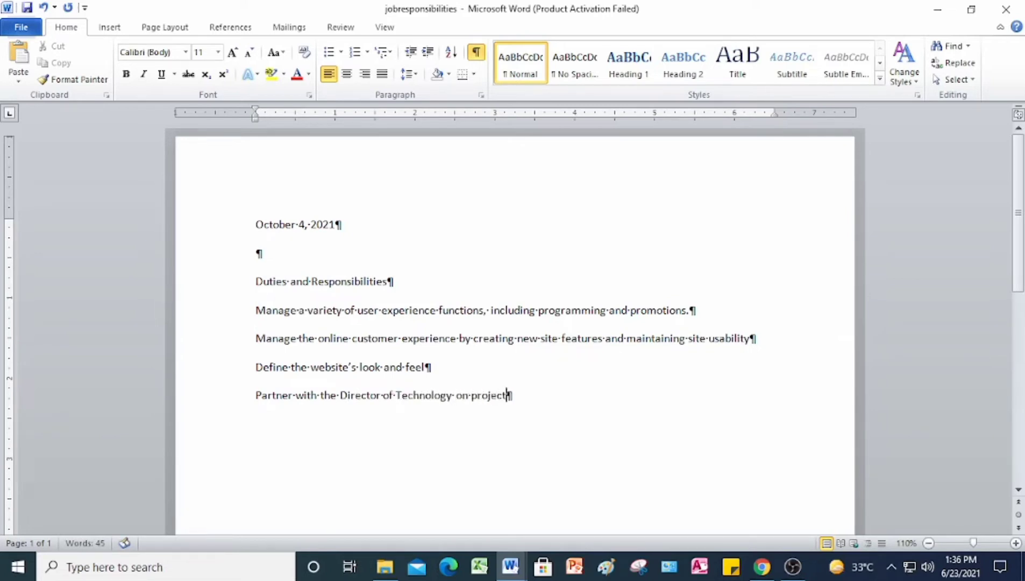
{"action": "type", "text": " planning"}
{"action": "key", "text": "Return"}
Enter the fifth duty, "Analyze site usage, feedback, and research", as its own paragraph.
{"action": "type", "text": "An"}
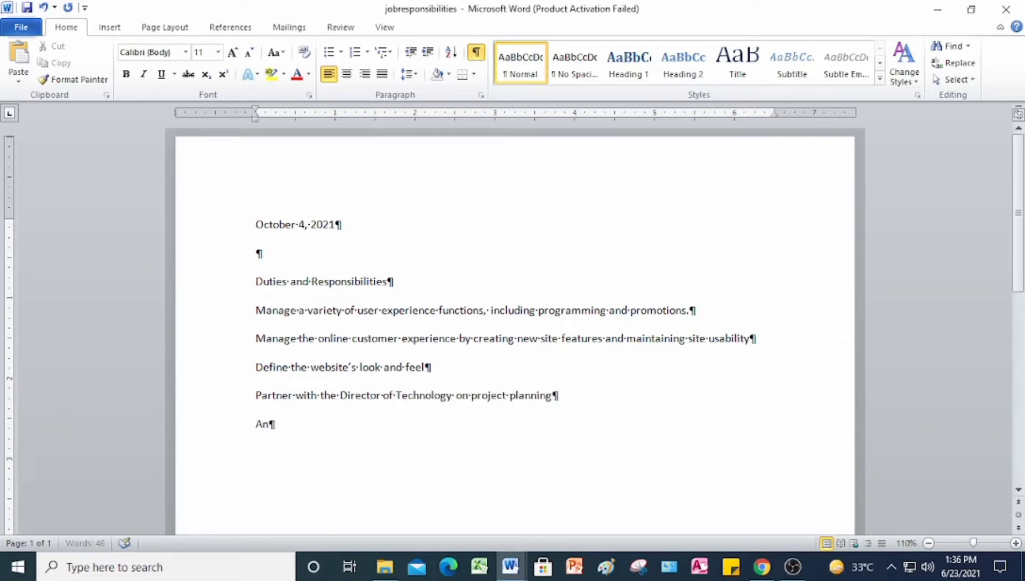
{"action": "type", "text": "alyze site "}
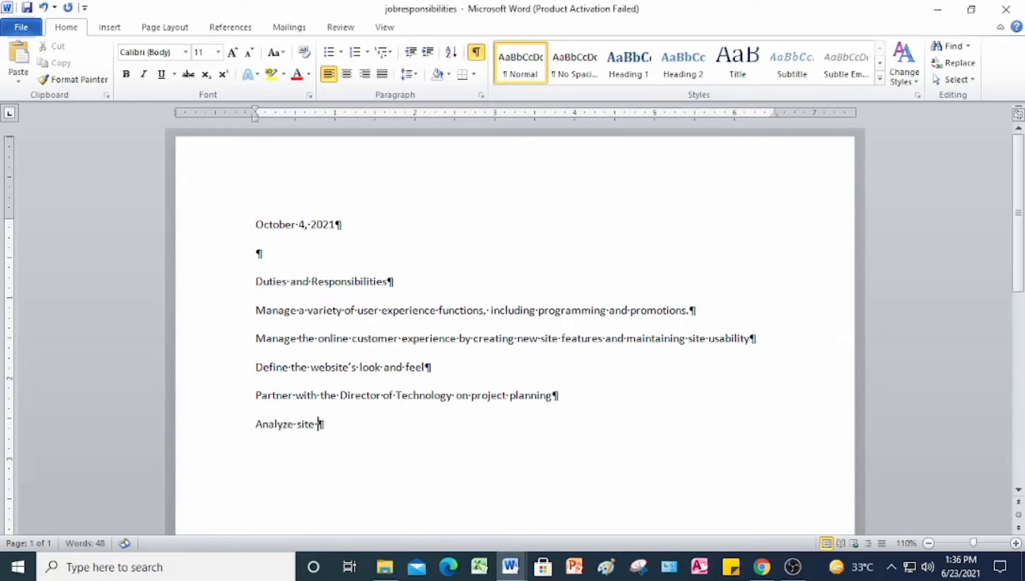
{"action": "type", "text": "usage, feedba"}
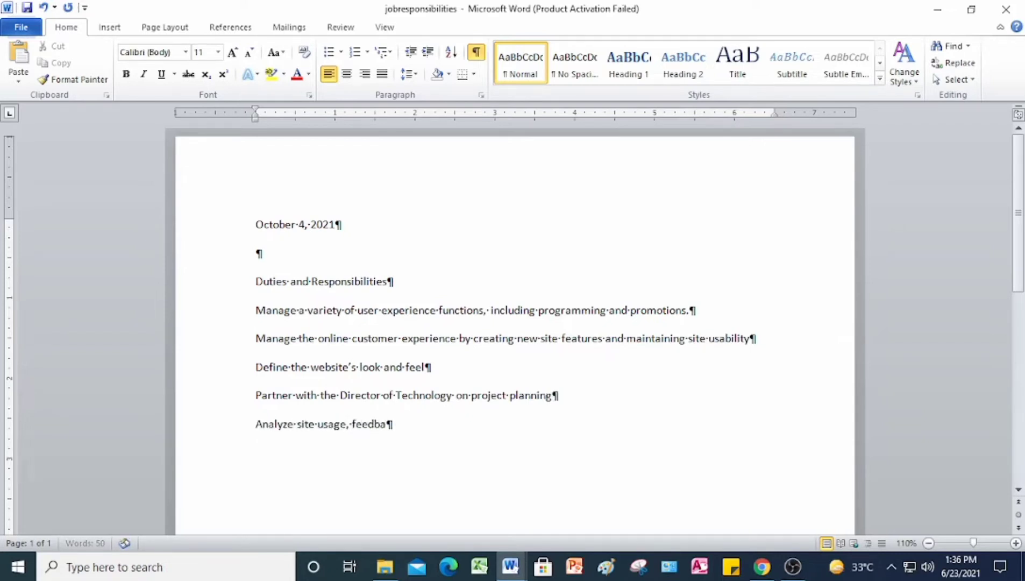
{"action": "type", "text": "ck, and research"}
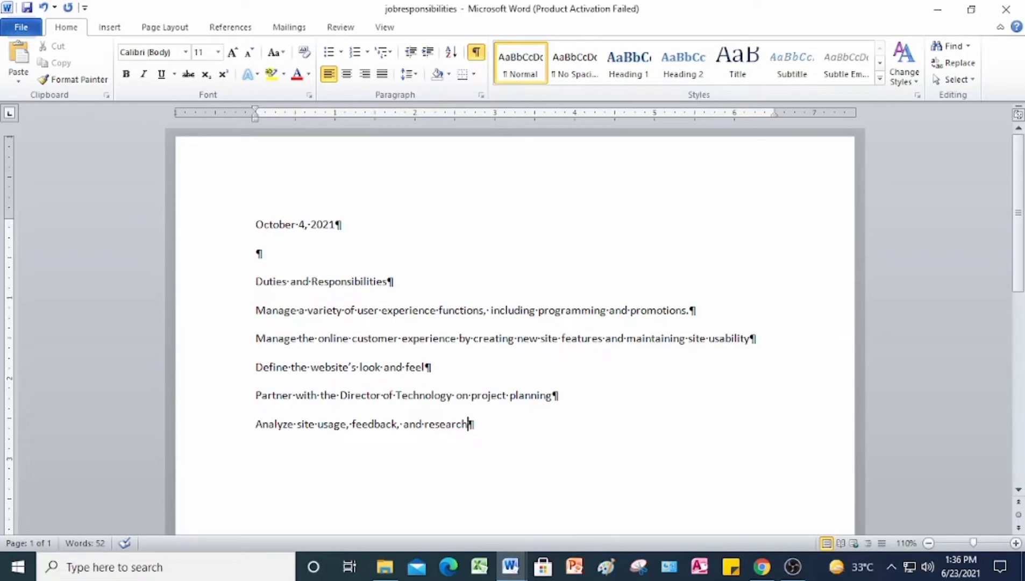
{"action": "key", "text": "Return"}
Enter the sixth duty, "Improve websites experience and performance", as its own paragraph.
{"action": "type", "text": "improve websites e"}
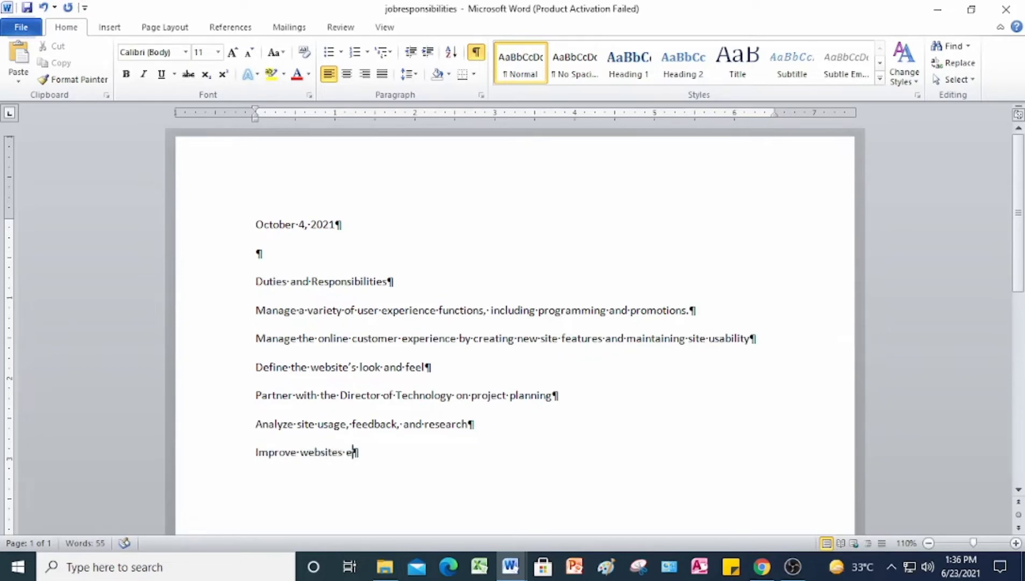
{"action": "type", "text": "xperience and performance"}
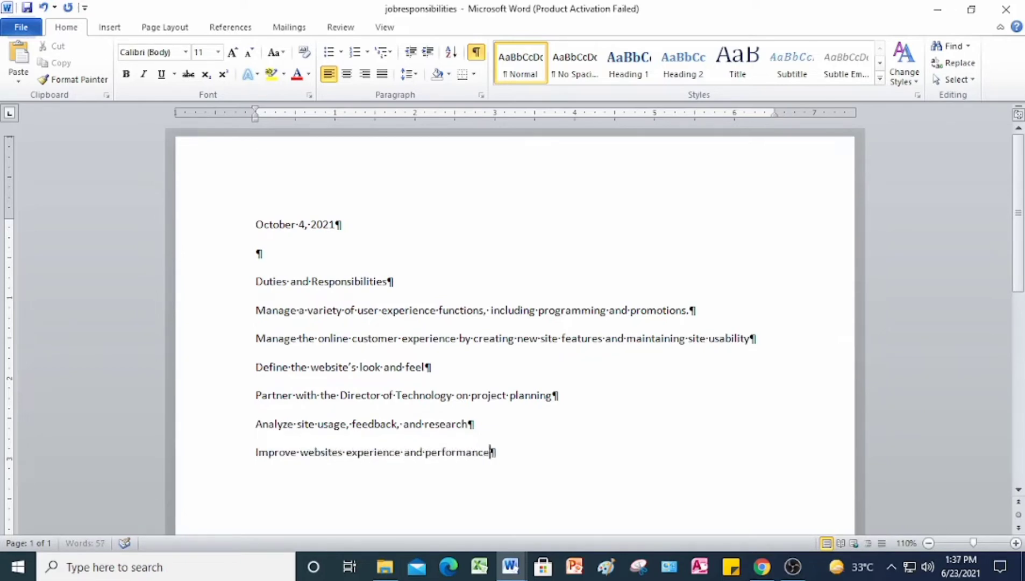
{"action": "key", "text": "Return"}
Enter the seventh duty, "Manage a team of seven user-experience specialists, including graphic designers, information architects, copywriters, and developers", as its own paragraph.
{"action": "type", "text": "Manage"}
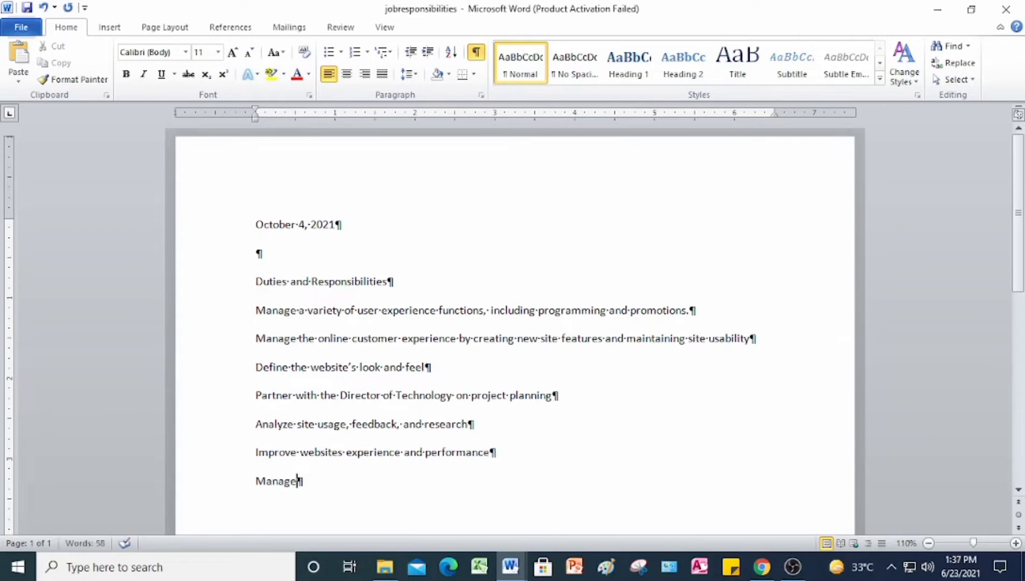
{"action": "type", "text": " a team of se"}
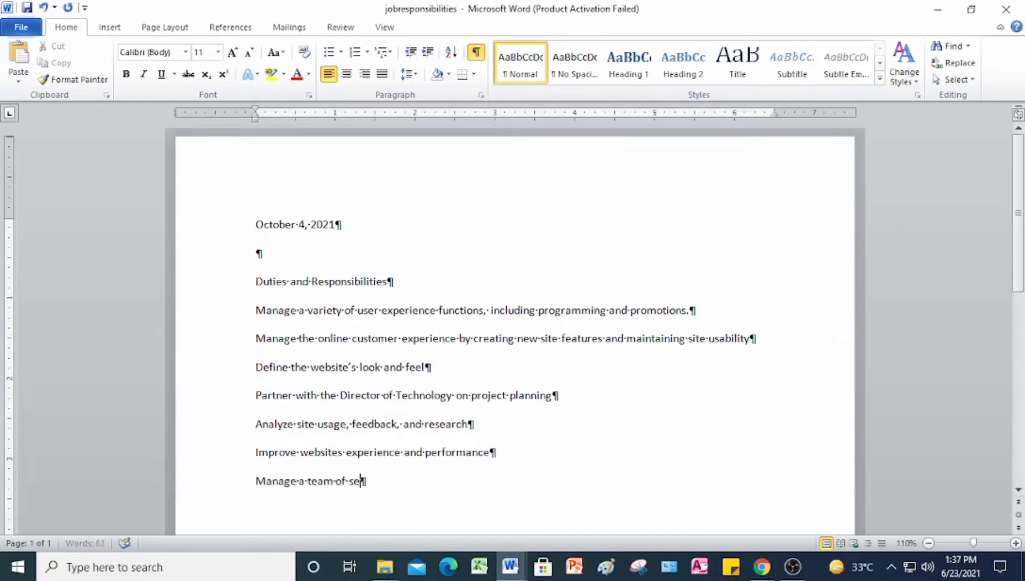
{"action": "type", "text": "ven user-e"}
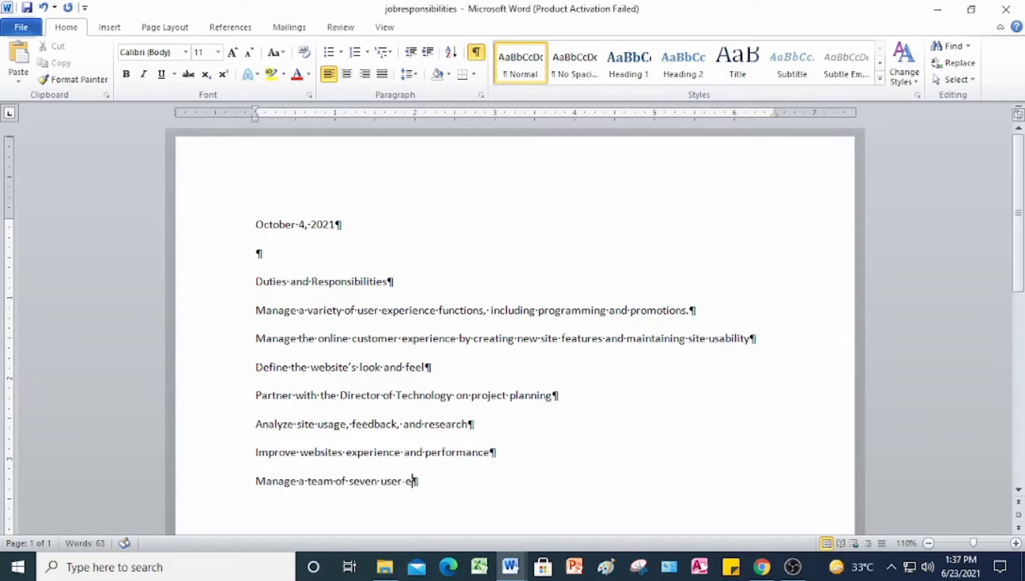
{"action": "type", "text": "xperience s"}
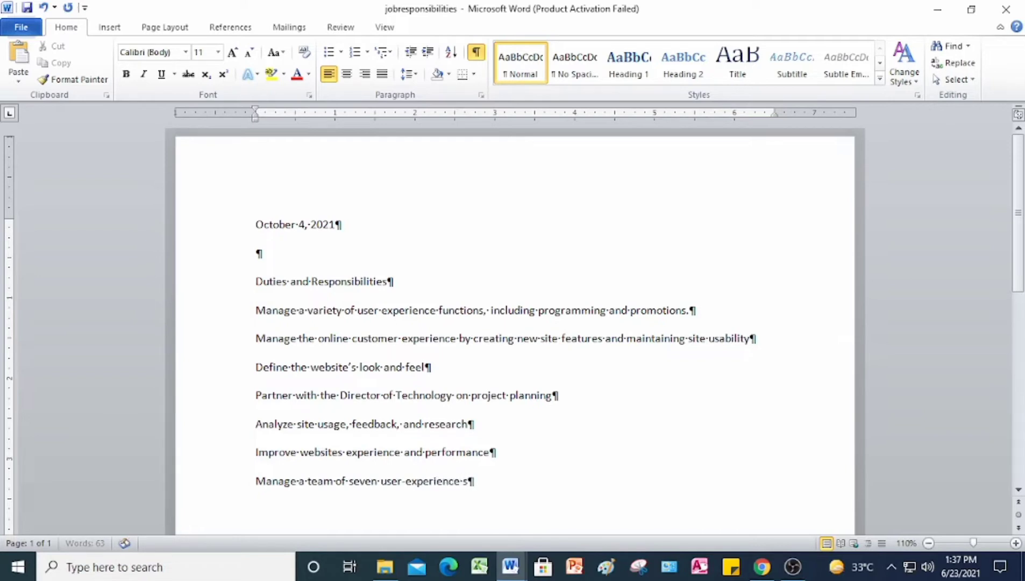
{"action": "type", "text": "pecialists, including"}
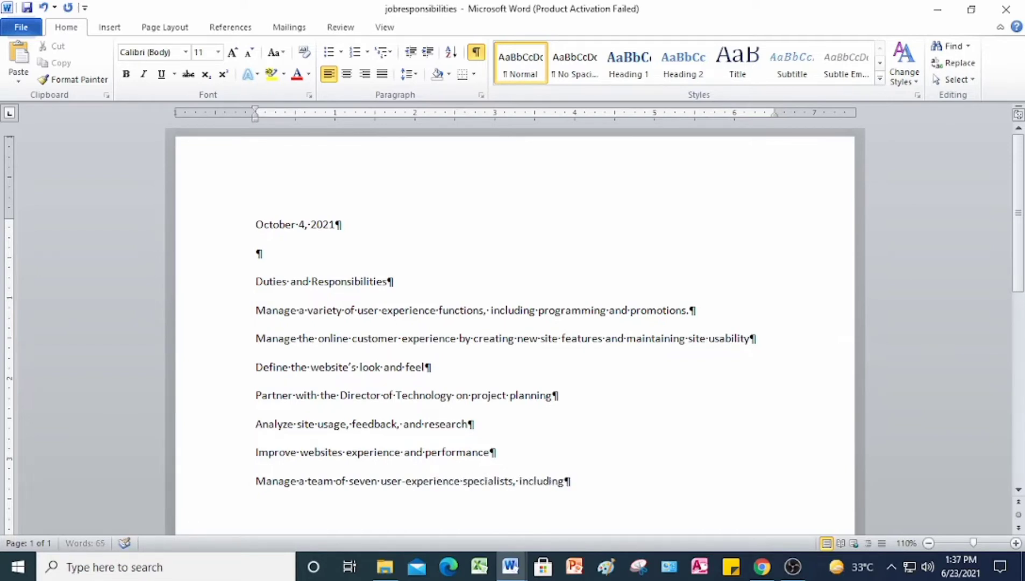
{"action": "type", "text": " graphic designers"}
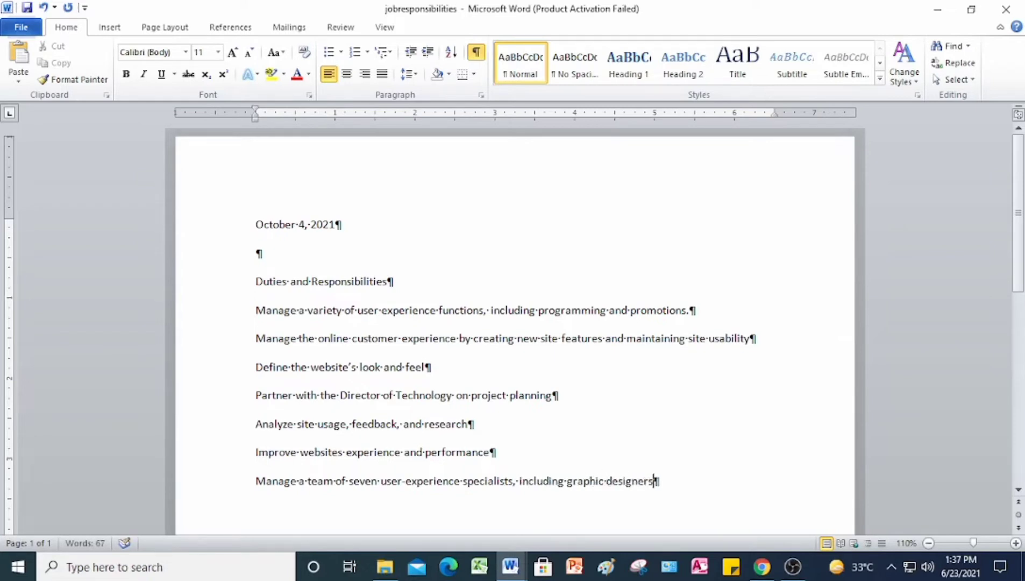
{"action": "type", "text": ", information"}
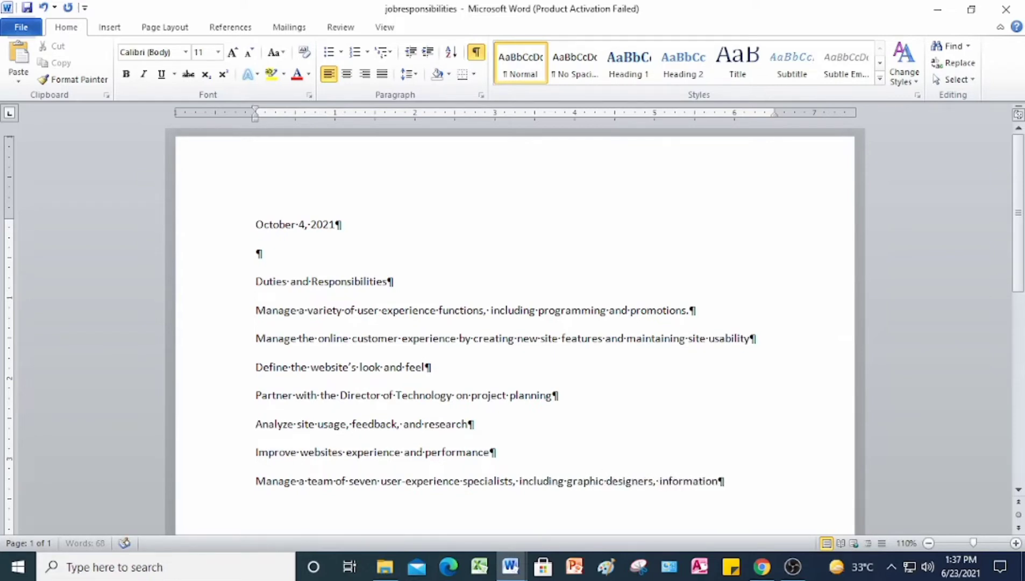
{"action": "type", "text": " architects, copywriters"}
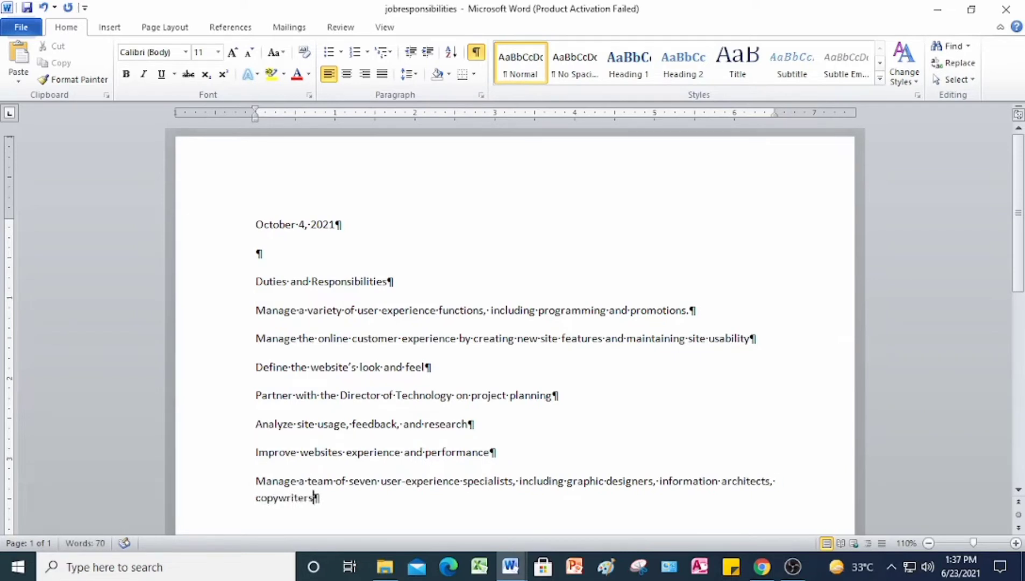
{"action": "type", "text": ", and deve"}
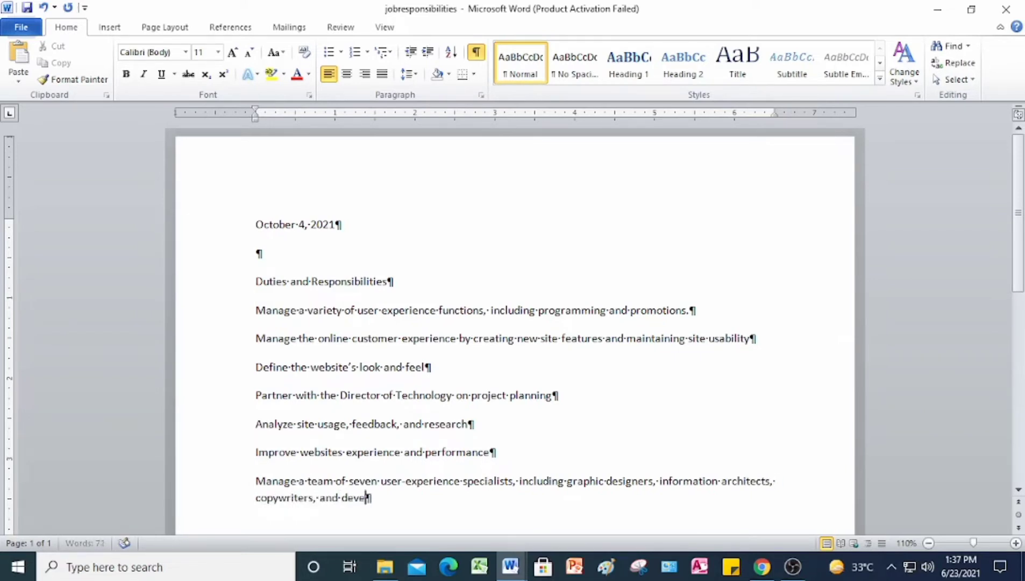
{"action": "type", "text": "lopers"}
{"action": "key", "text": "Return"}
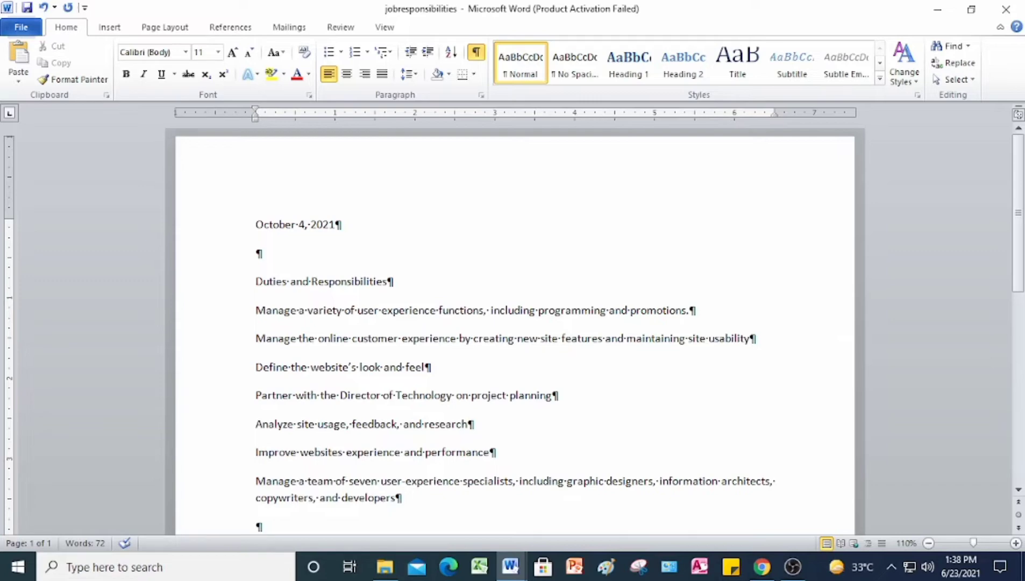
Save the jobresponsibilities document and close the quotes document without saving changes.
{"action": "left_click", "coordinate": [32, 27]}
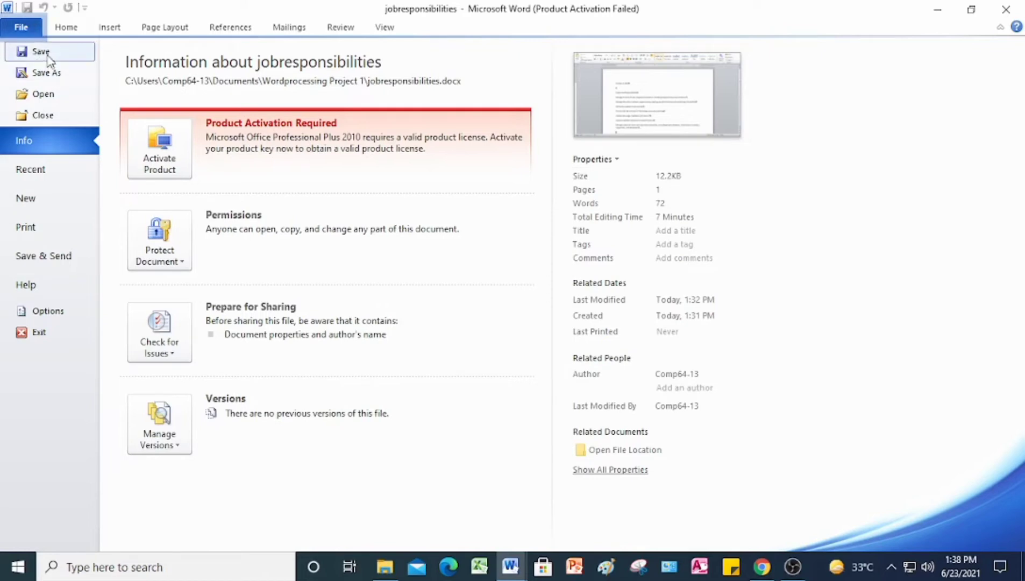
{"action": "left_click", "coordinate": [48, 55]}
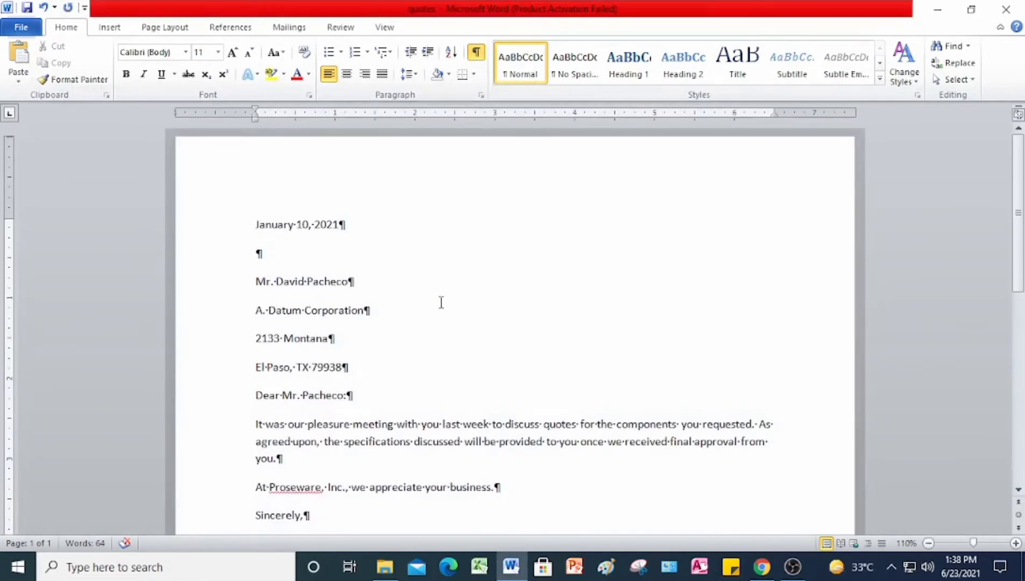
{"action": "type", "text": "w"}
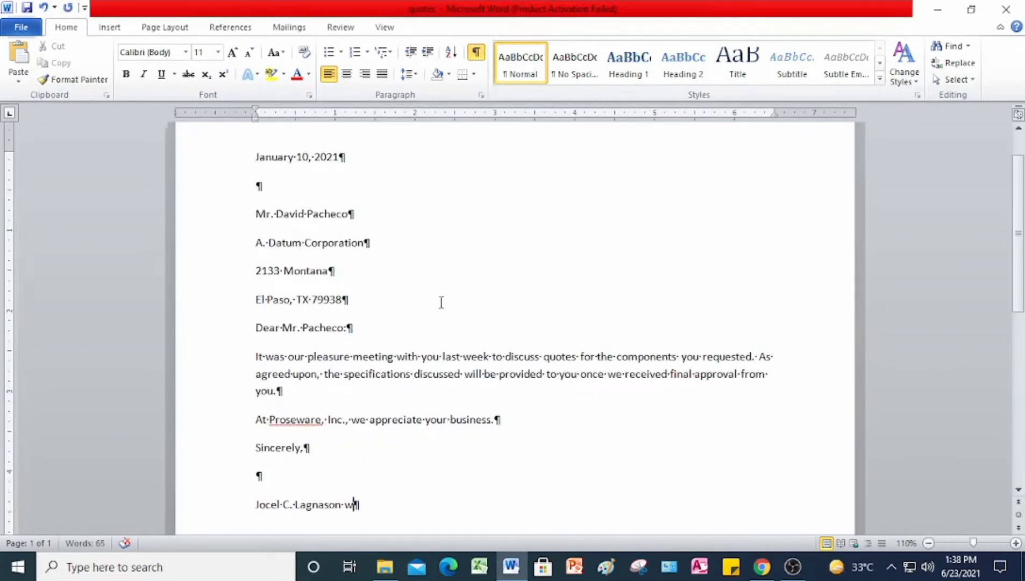
{"action": "key", "text": "BackSpace"}
{"action": "key", "text": "alt+F4"}
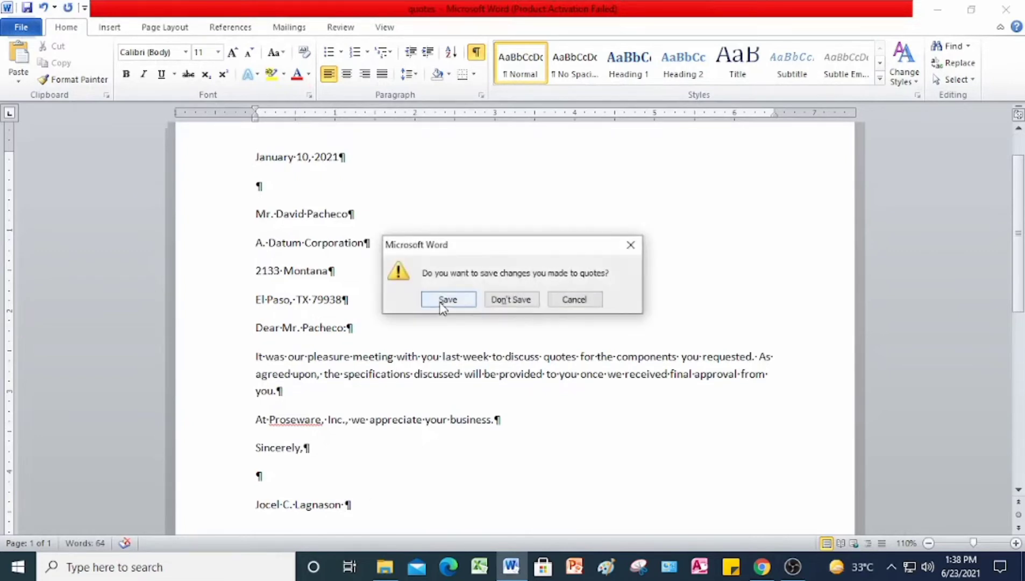
{"action": "left_click", "coordinate": [495, 302]}
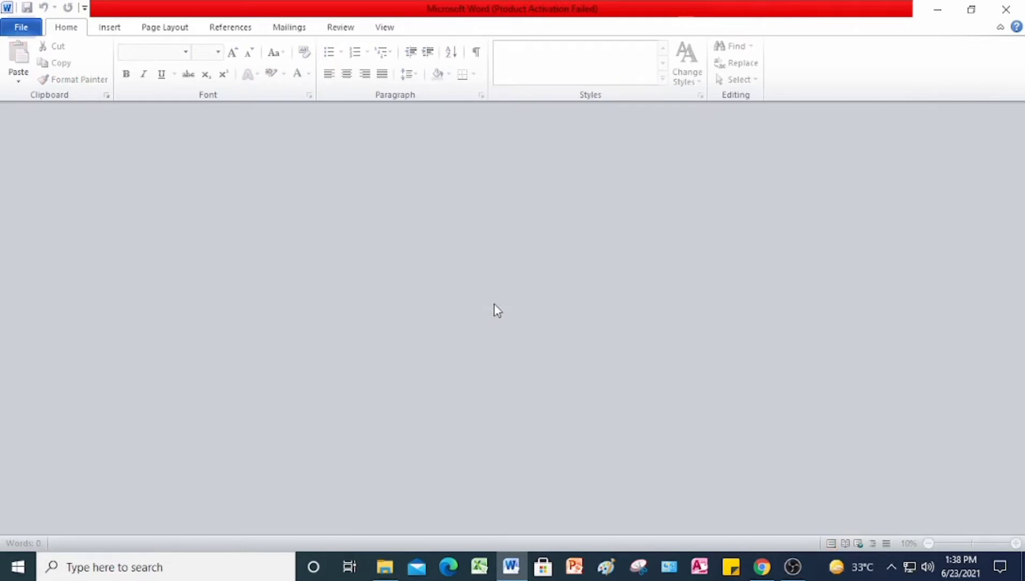
Read the Project 1-3 instructions in the Chrome PDF and open jobresponsibilities from the Wordprocessing Project 1 folder in Word.
{"action": "left_click", "coordinate": [762, 571]}
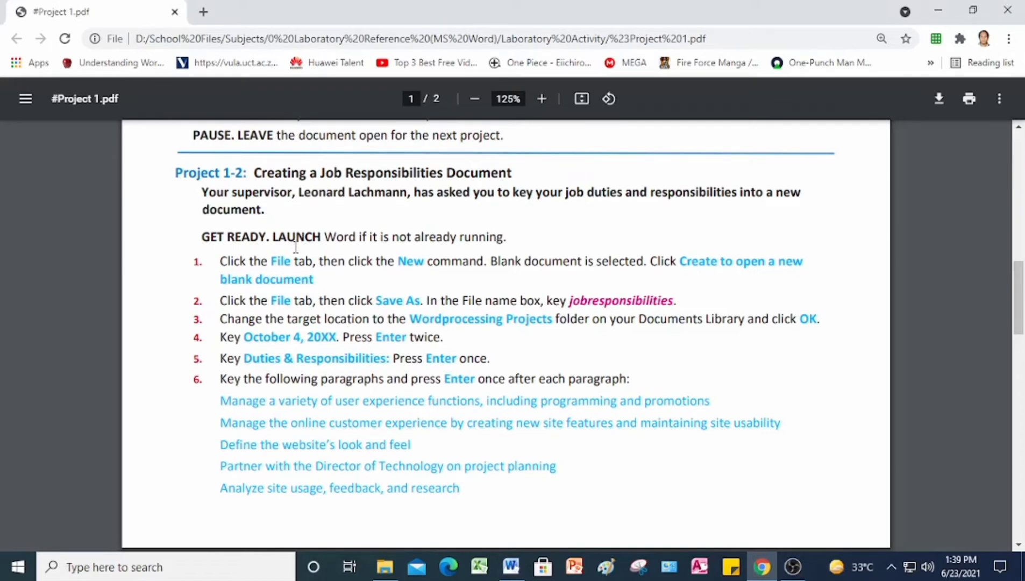
{"action": "scroll", "coordinate": [295, 247], "scroll_direction": "down", "scroll_amount": 10}
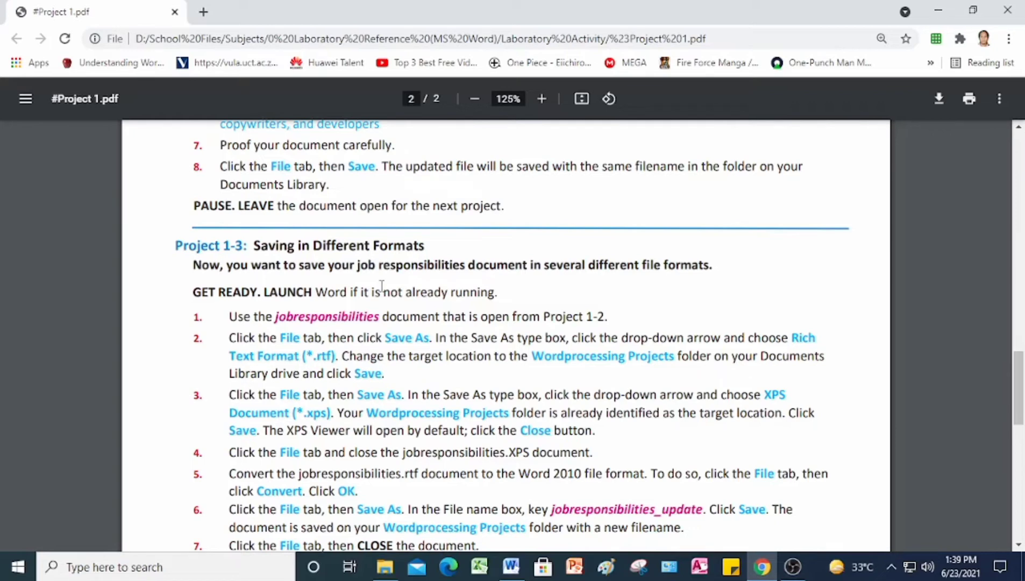
{"action": "scroll", "coordinate": [393, 340], "scroll_direction": "down", "scroll_amount": 3}
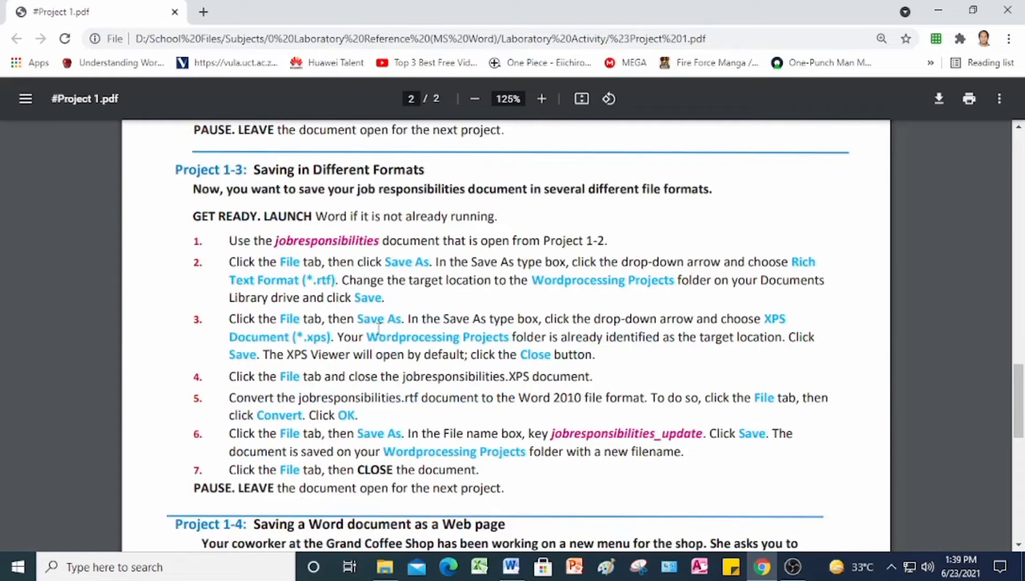
{"action": "left_click", "coordinate": [511, 566]}
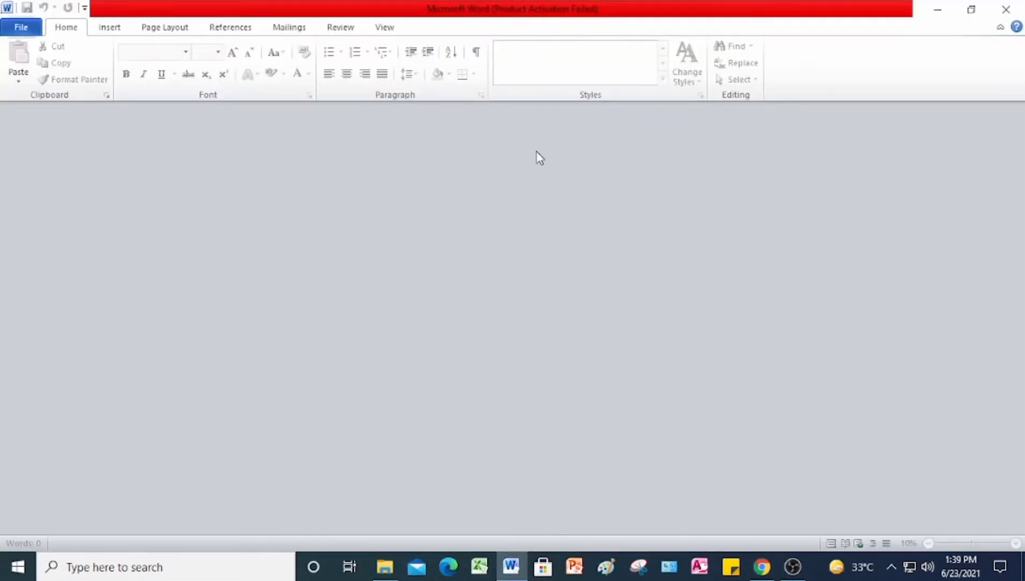
{"action": "left_click", "coordinate": [11, 27]}
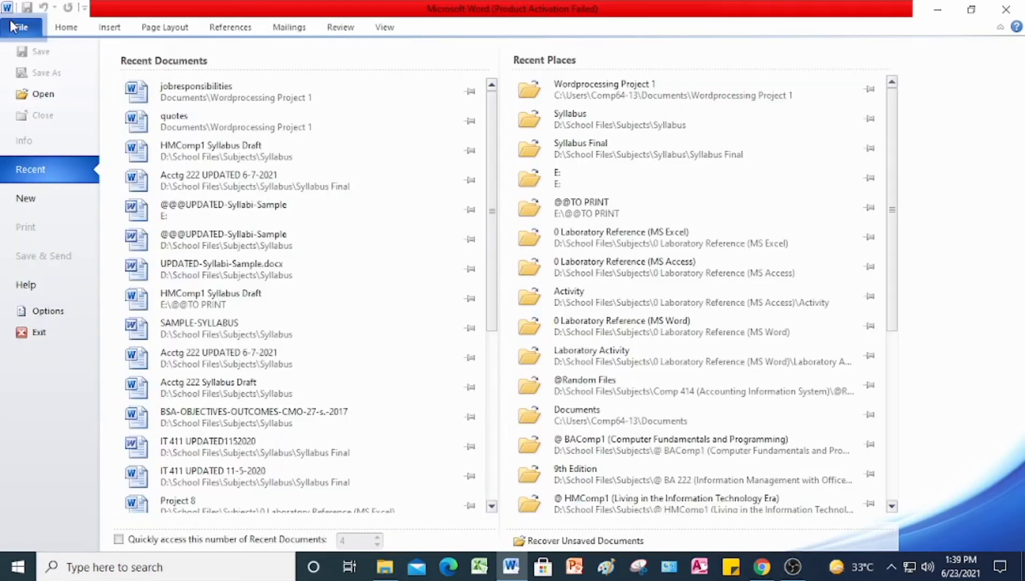
{"action": "left_click", "coordinate": [38, 97]}
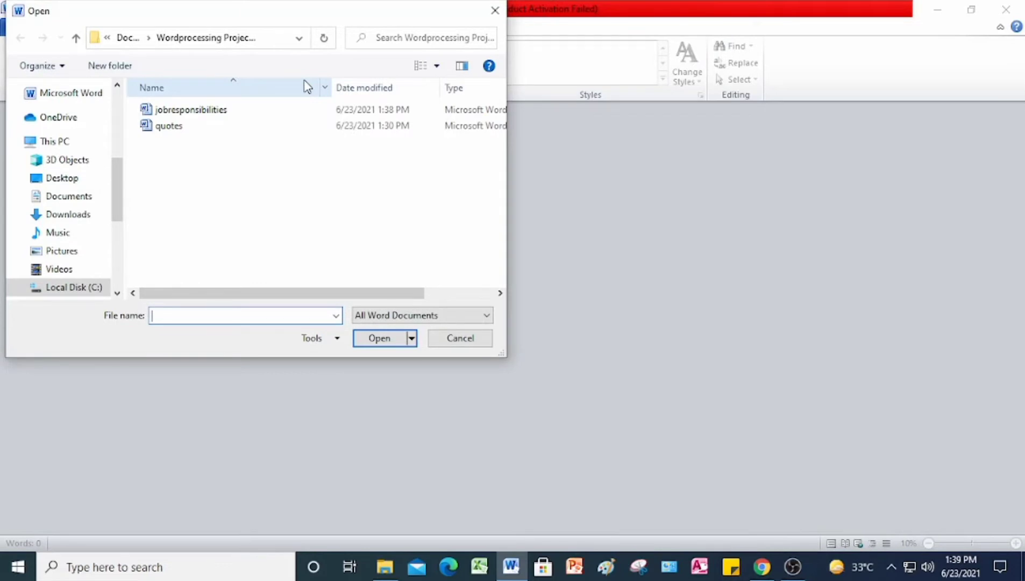
{"action": "left_click", "coordinate": [216, 114]}
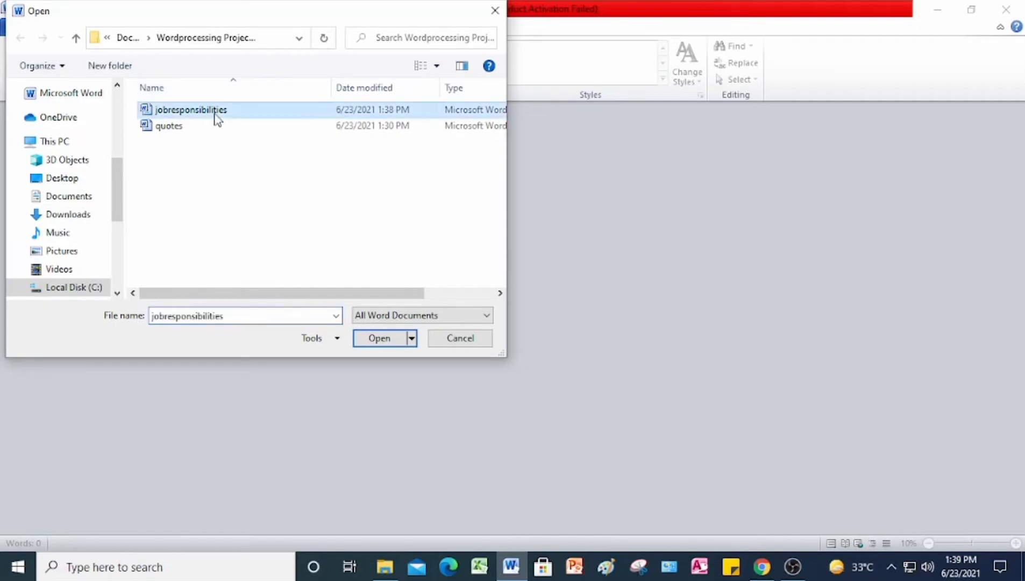
{"action": "left_click", "coordinate": [382, 338]}
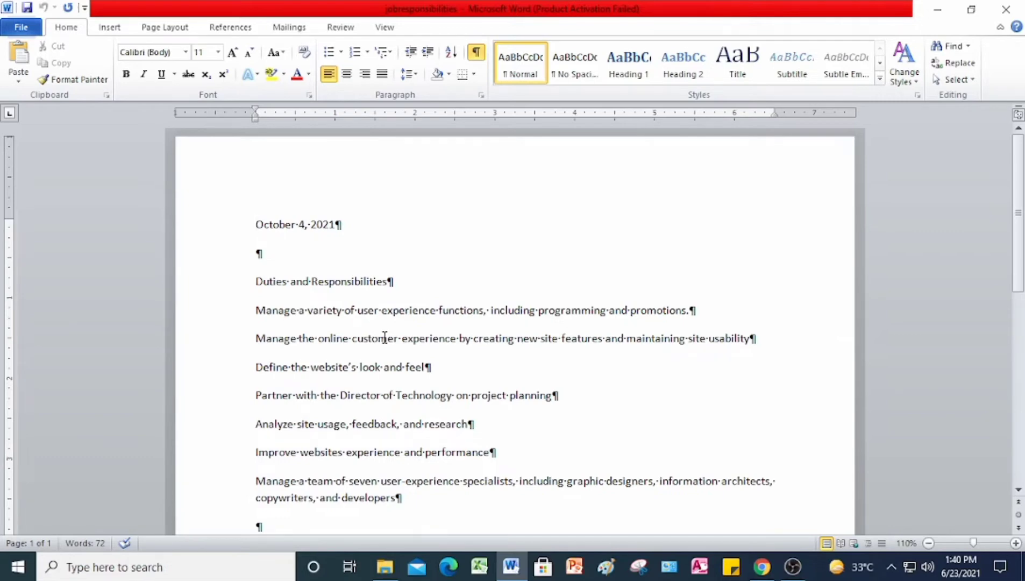
Save a copy of the jobresponsibilities document in Rich Text Format, keeping the same name and folder.
{"action": "left_click", "coordinate": [21, 27]}
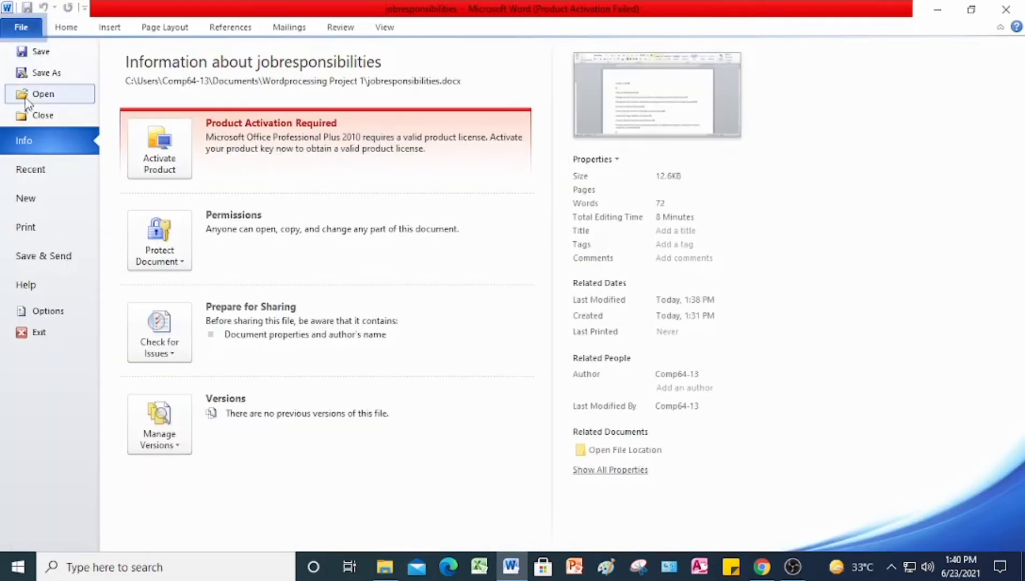
{"action": "left_click", "coordinate": [43, 73]}
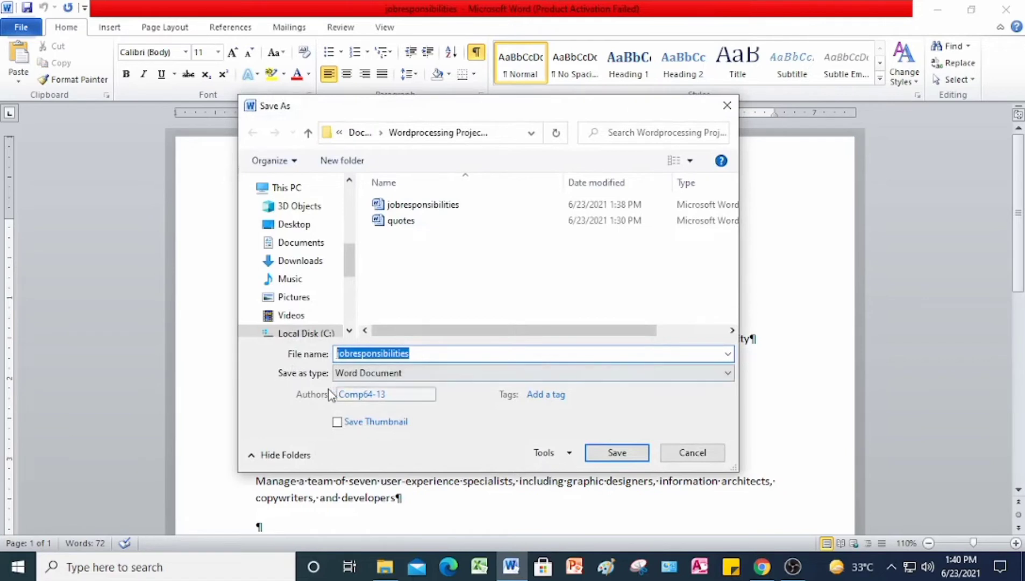
{"action": "left_click", "coordinate": [729, 372]}
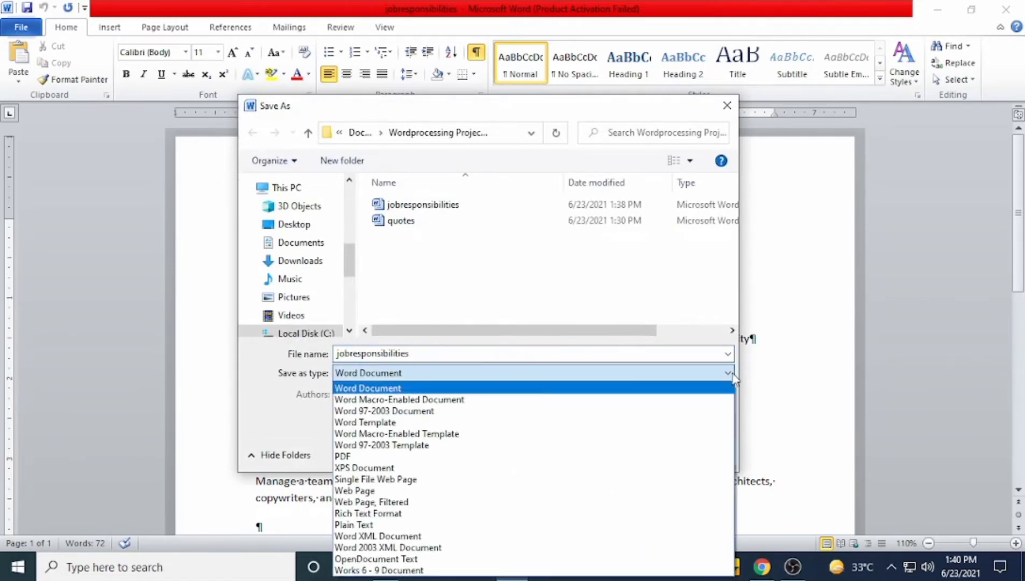
{"action": "left_click", "coordinate": [376, 515]}
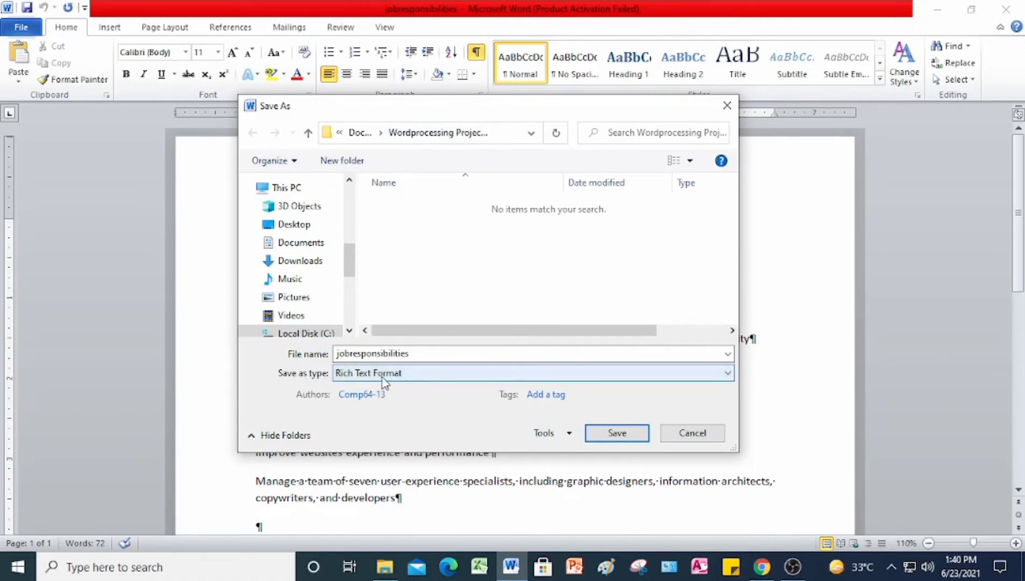
{"action": "left_click", "coordinate": [618, 433]}
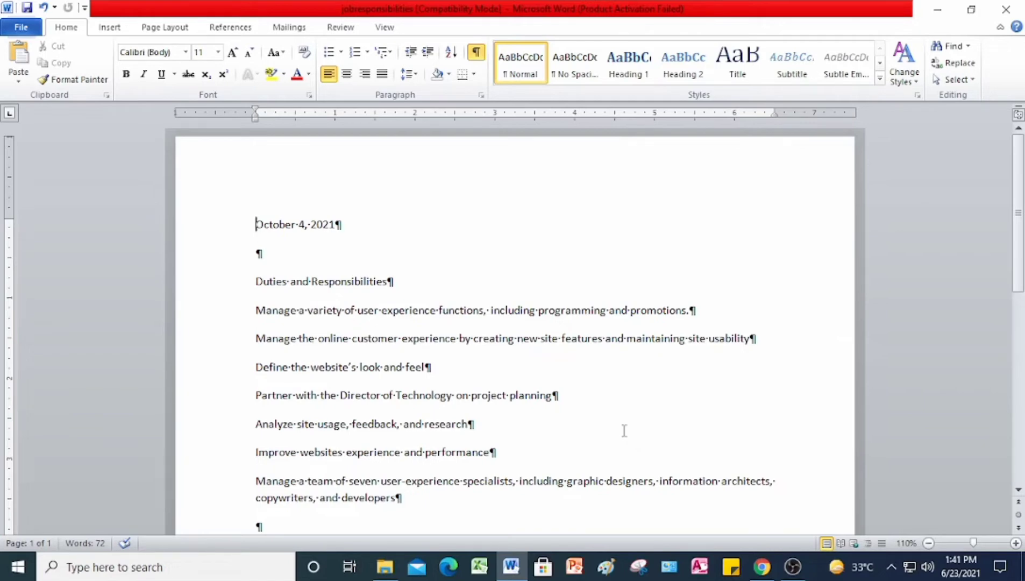
Save a copy of jobresponsibilities as an XPS Document in the same folder and close the RTF document, saving its changes.
{"action": "left_click", "coordinate": [21, 28]}
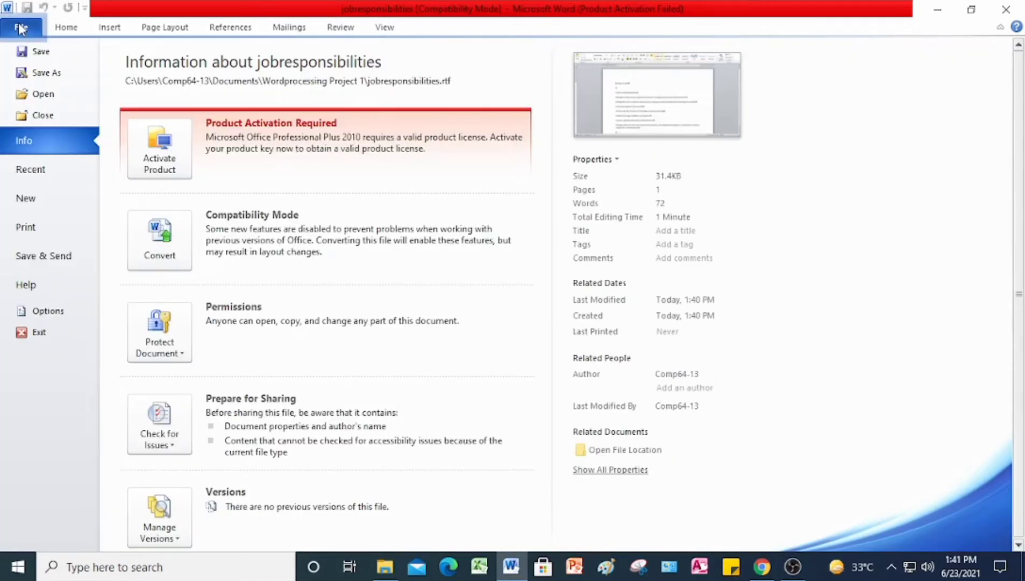
{"action": "left_click", "coordinate": [44, 73]}
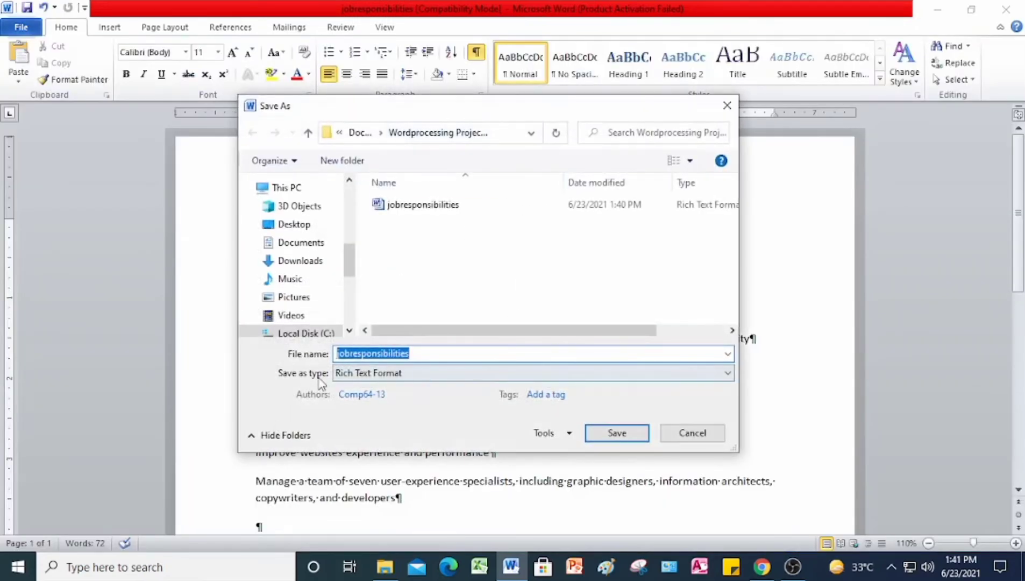
{"action": "left_click", "coordinate": [733, 378]}
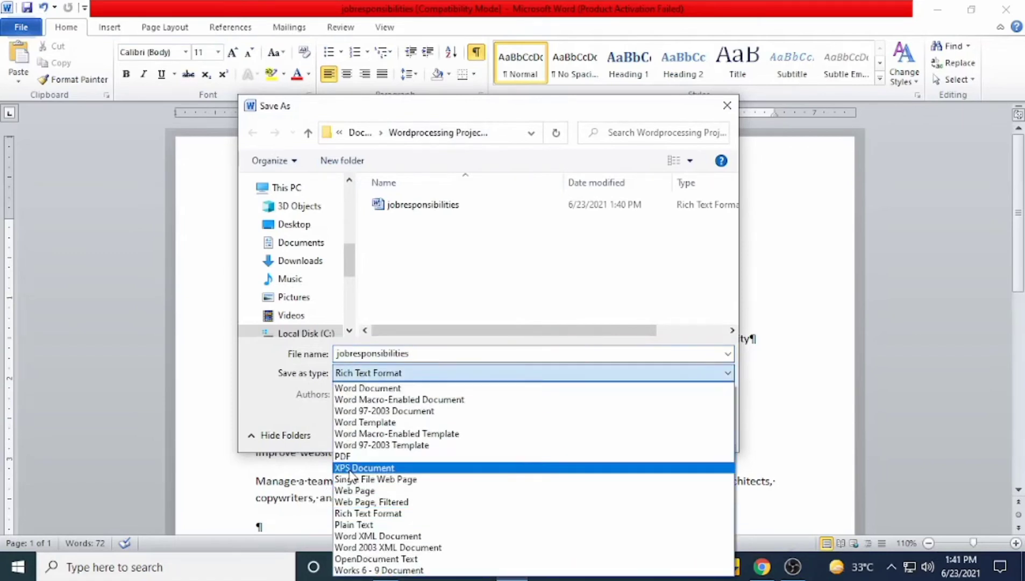
{"action": "left_click", "coordinate": [350, 469]}
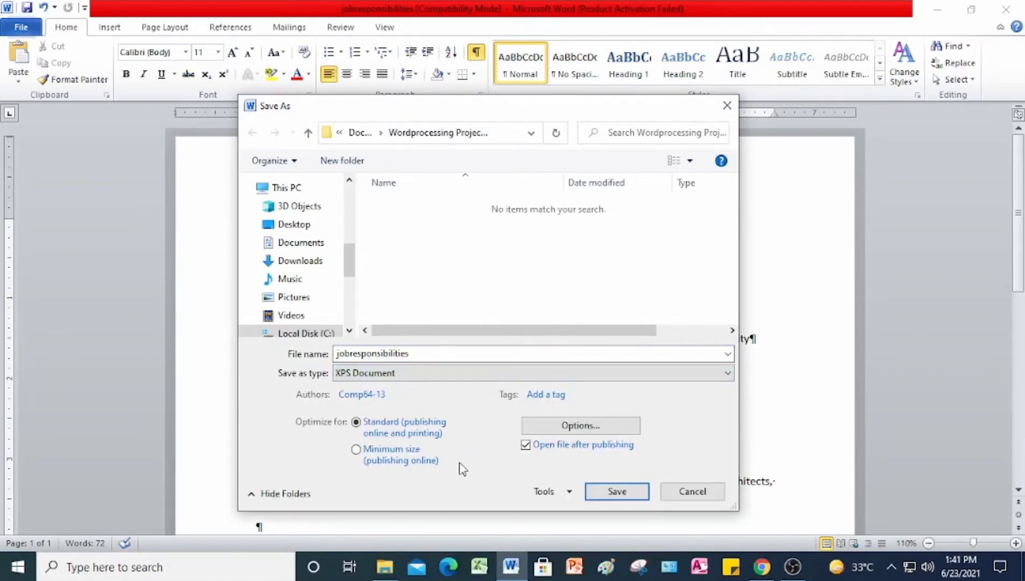
{"action": "left_click", "coordinate": [627, 493]}
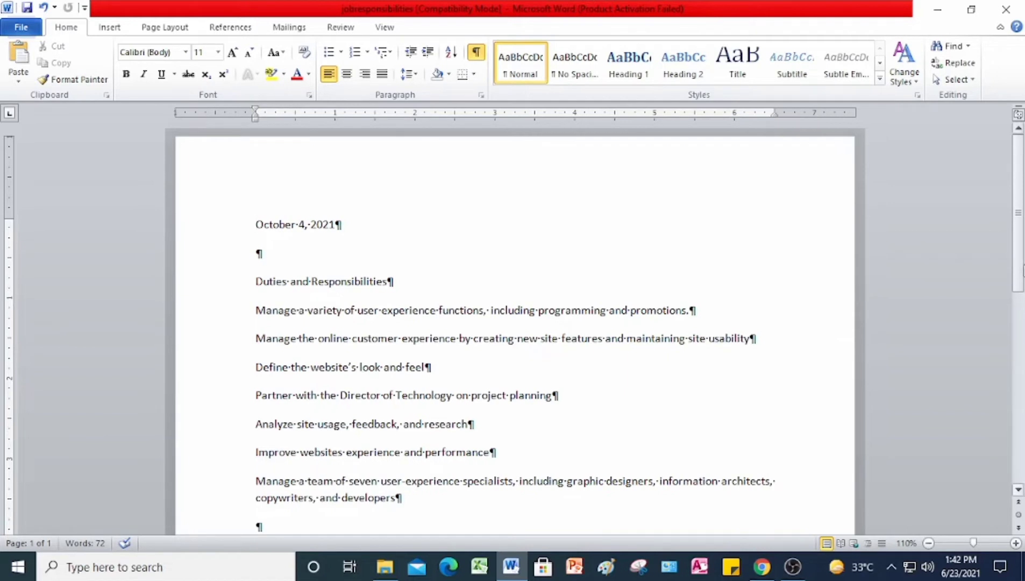
{"action": "left_click", "coordinate": [999, 11]}
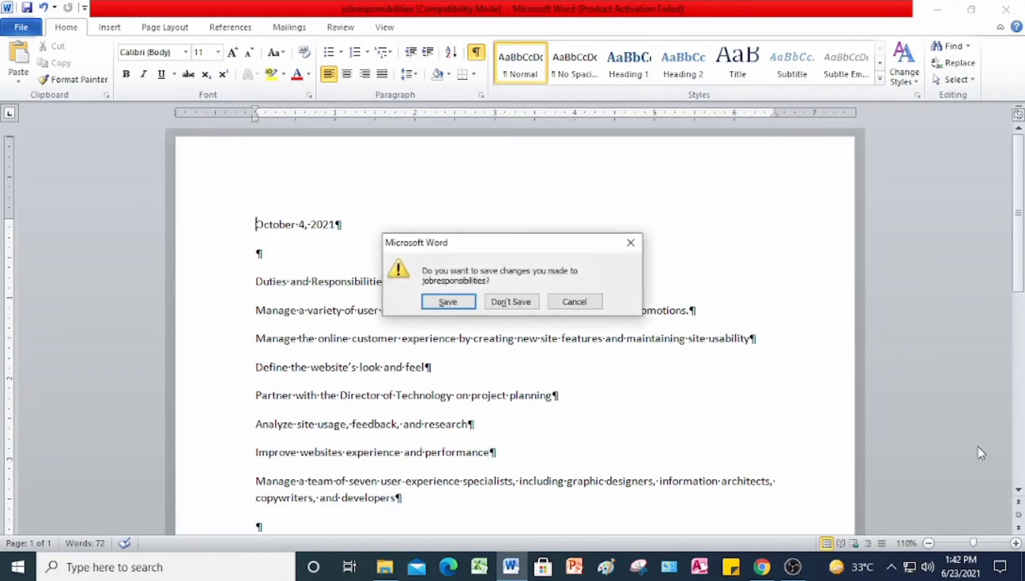
{"action": "left_click", "coordinate": [465, 304]}
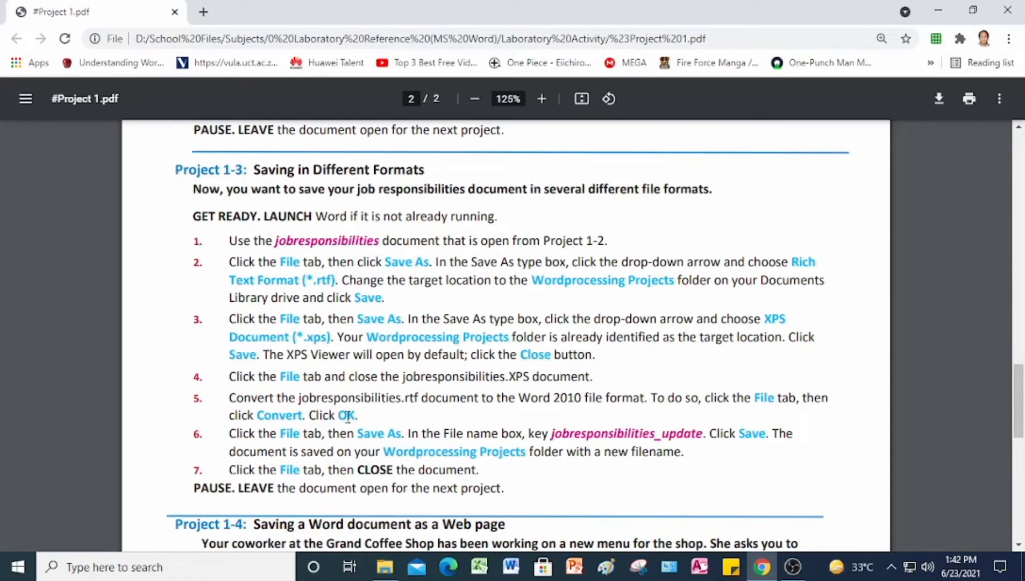
Switch to Word and open the Rich Text Format version of jobresponsibilities from the Wordprocessing Project 1 folder.
{"action": "left_click", "coordinate": [511, 567]}
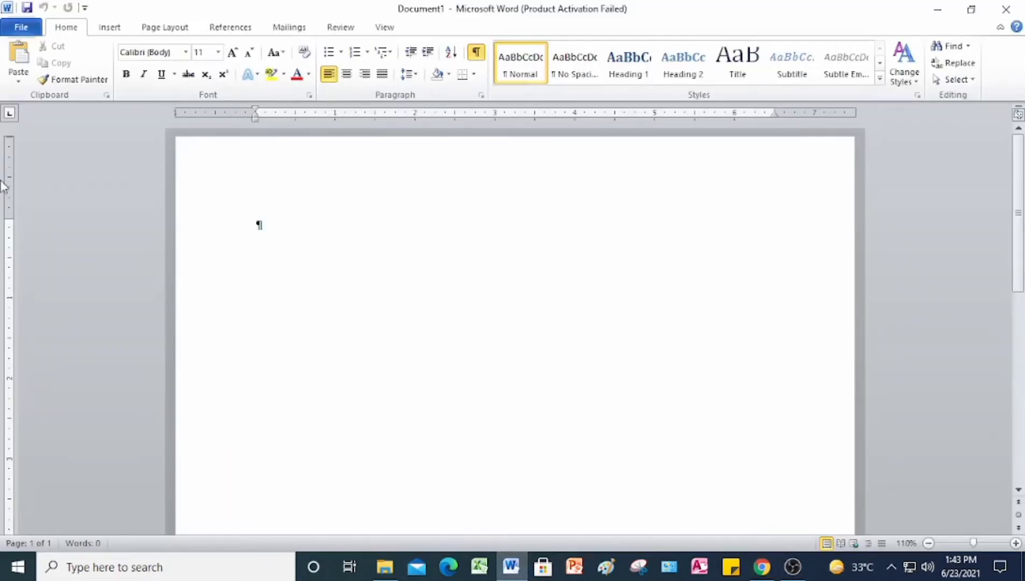
{"action": "left_click", "coordinate": [27, 29]}
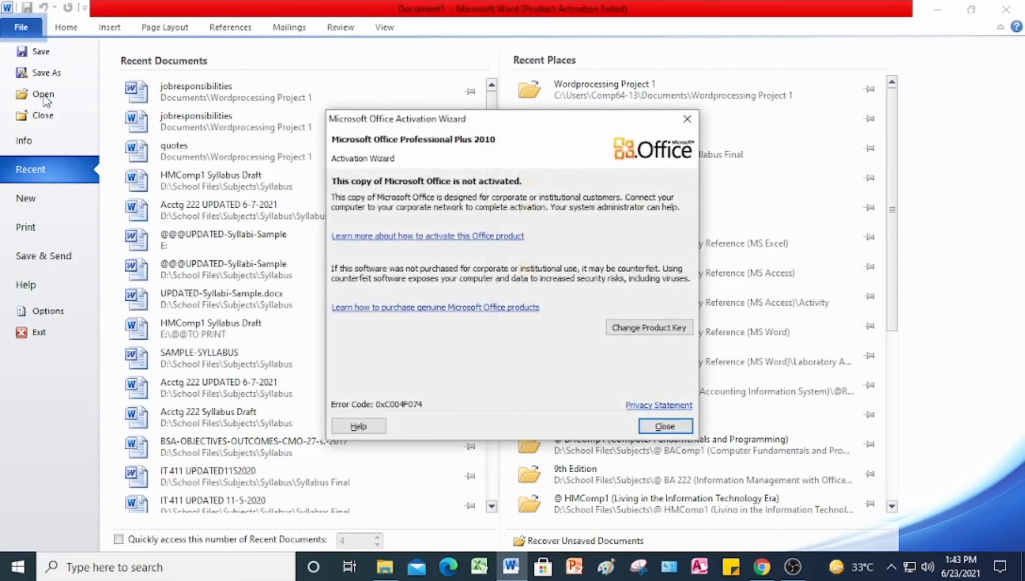
{"action": "left_click", "coordinate": [687, 119]}
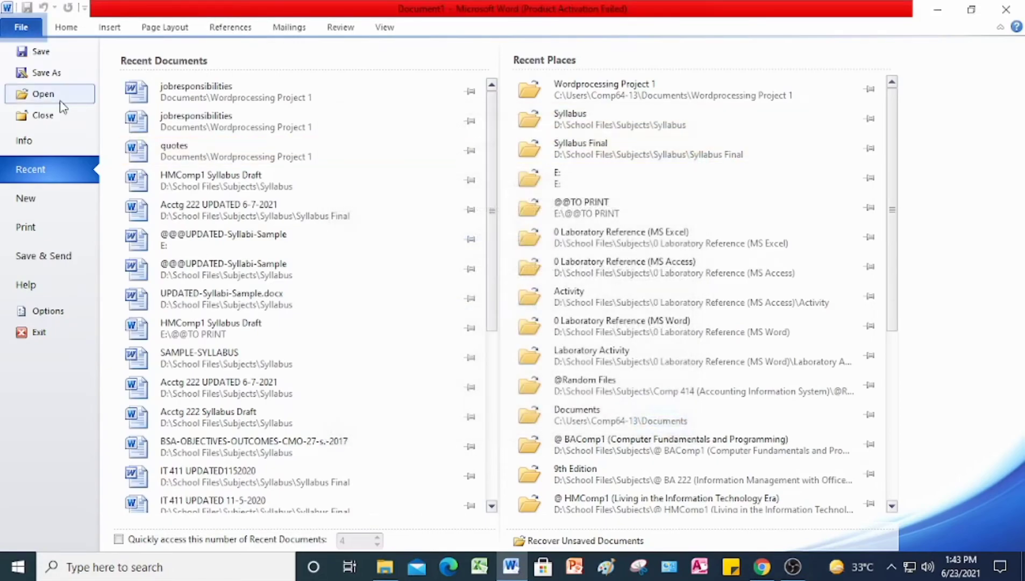
{"action": "key", "text": "Escape"}
{"action": "key", "text": "ctrl+o"}
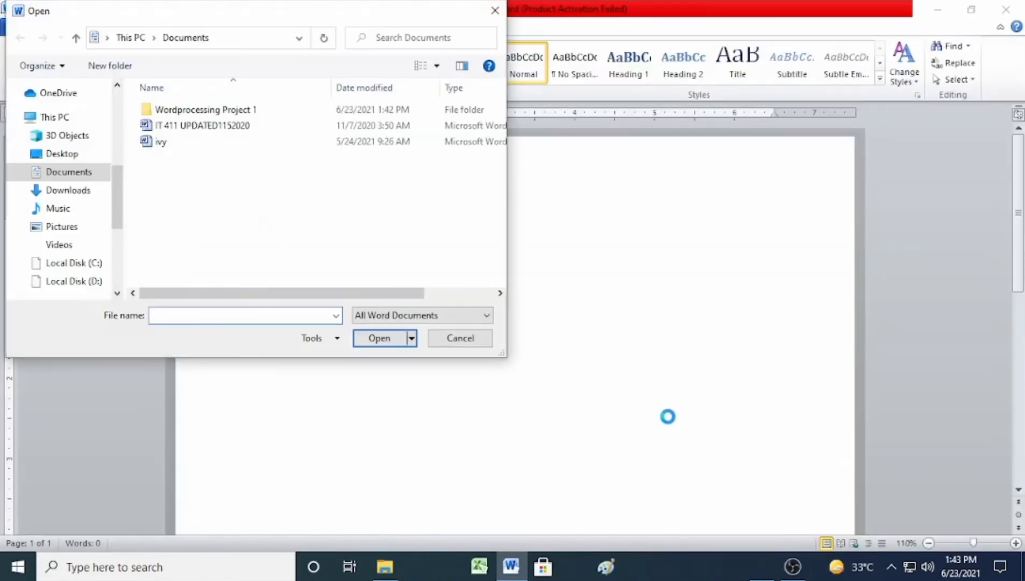
{"action": "double_click", "coordinate": [216, 110]}
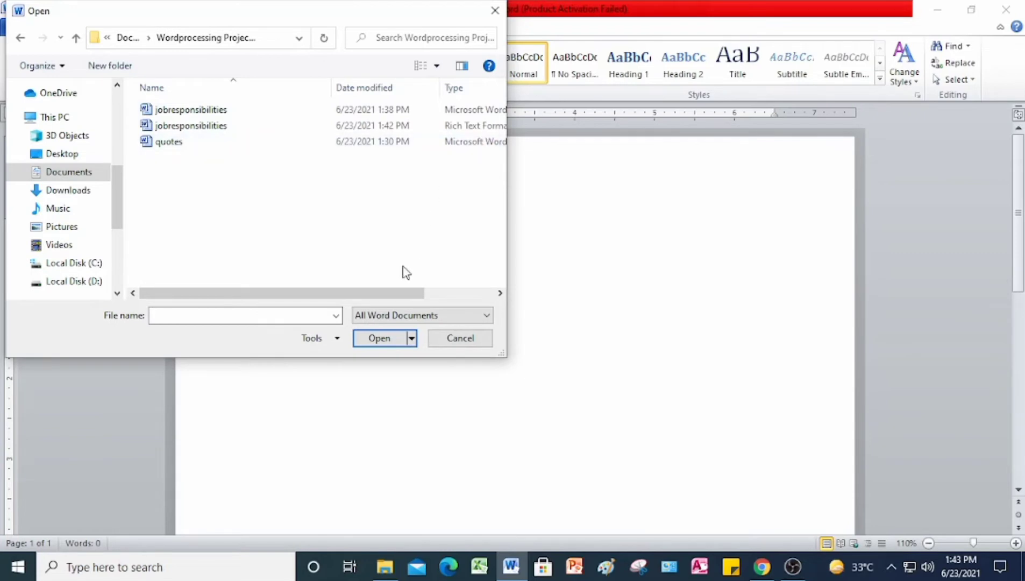
{"action": "mouse_move", "coordinate": [371, 293]}
{"action": "left_mouse_down"}
{"action": "mouse_move", "coordinate": [441, 291]}
{"action": "mouse_move", "coordinate": [357, 300]}
{"action": "left_mouse_up"}
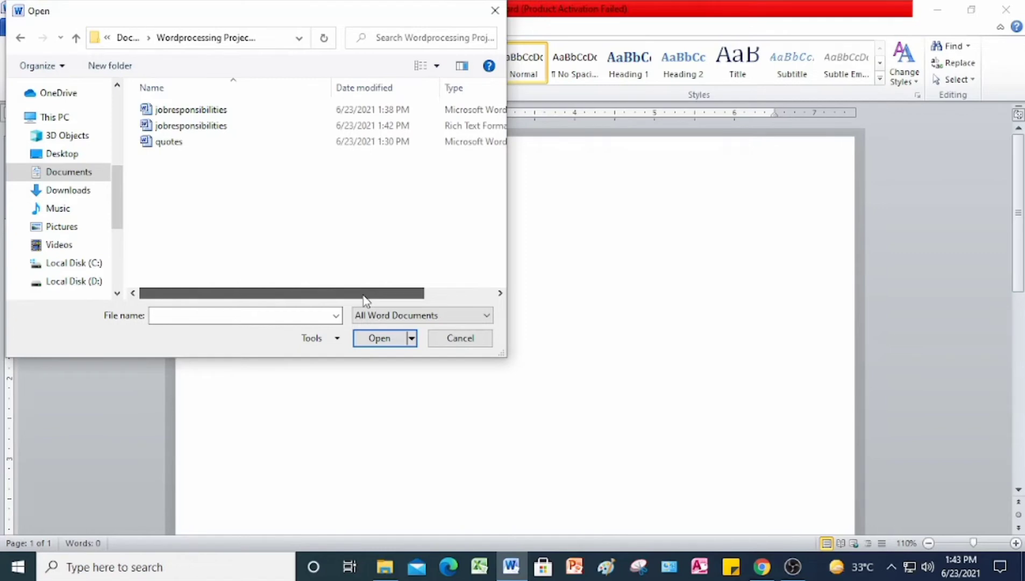
{"action": "left_click_drag", "start_coordinate": [364, 300], "coordinate": [382, 295]}
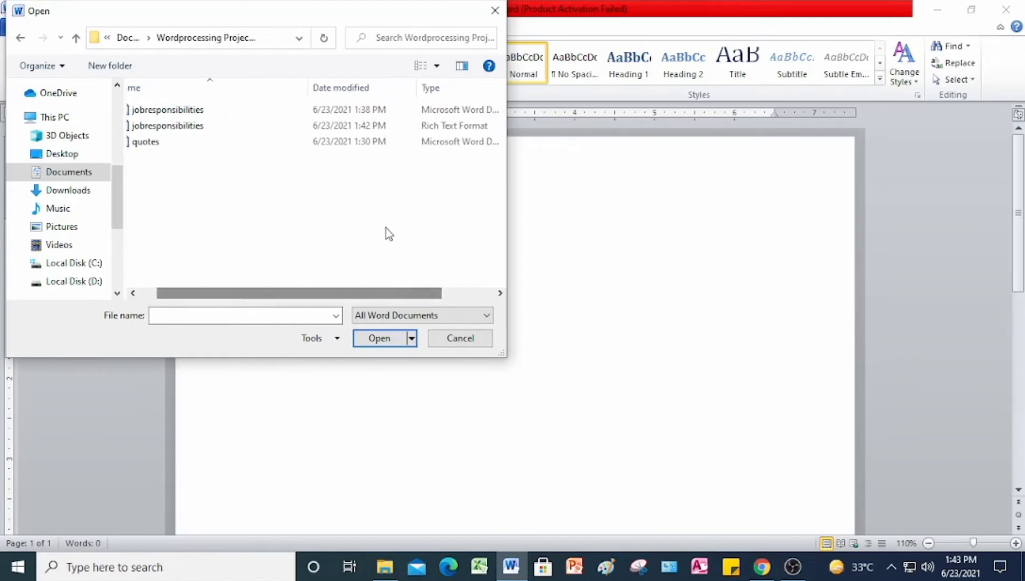
{"action": "left_click", "coordinate": [409, 129]}
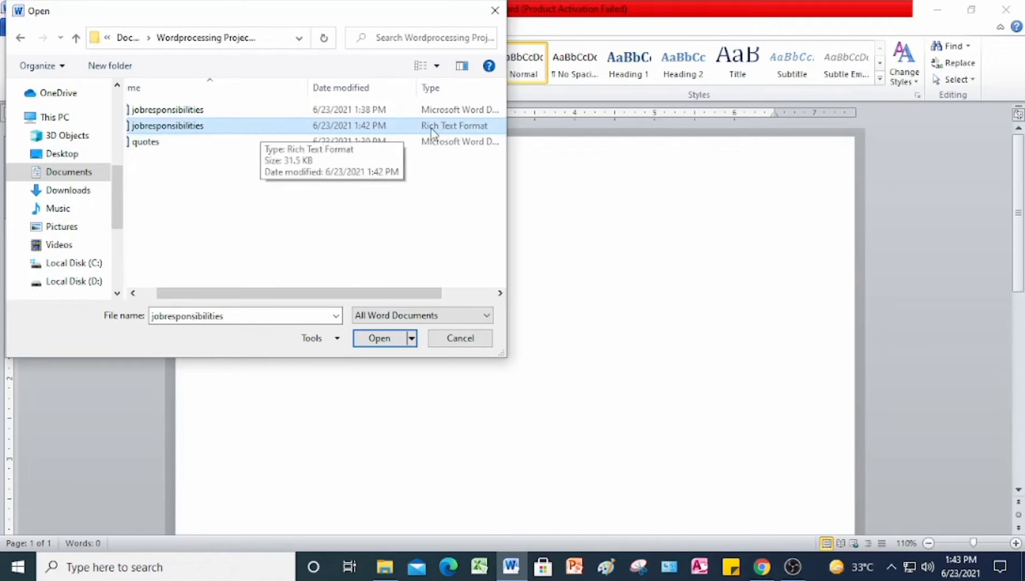
{"action": "left_click", "coordinate": [398, 338]}
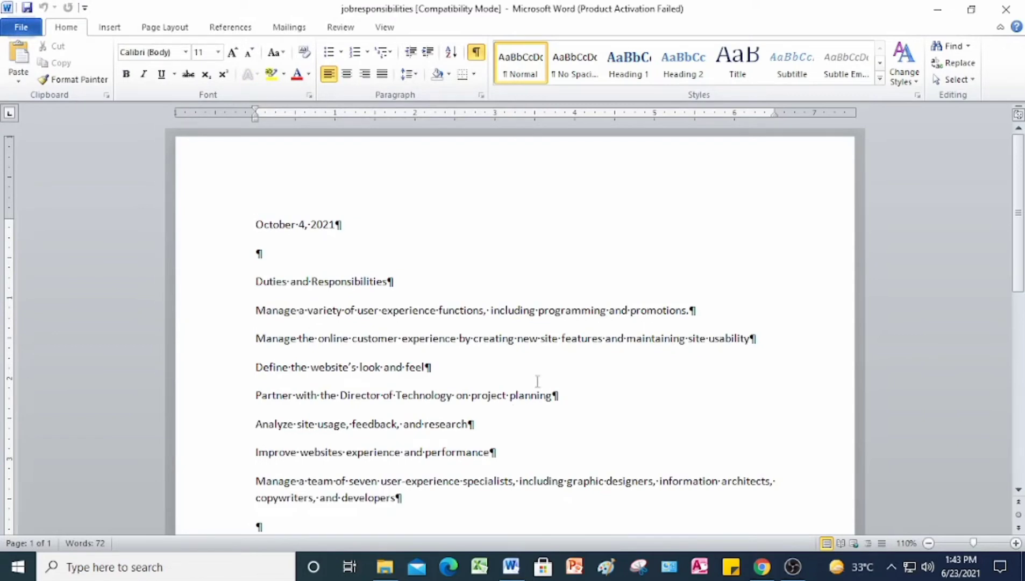
Convert the jobresponsibilities RTF document to the newest Word file format.
{"action": "left_click", "coordinate": [32, 29]}
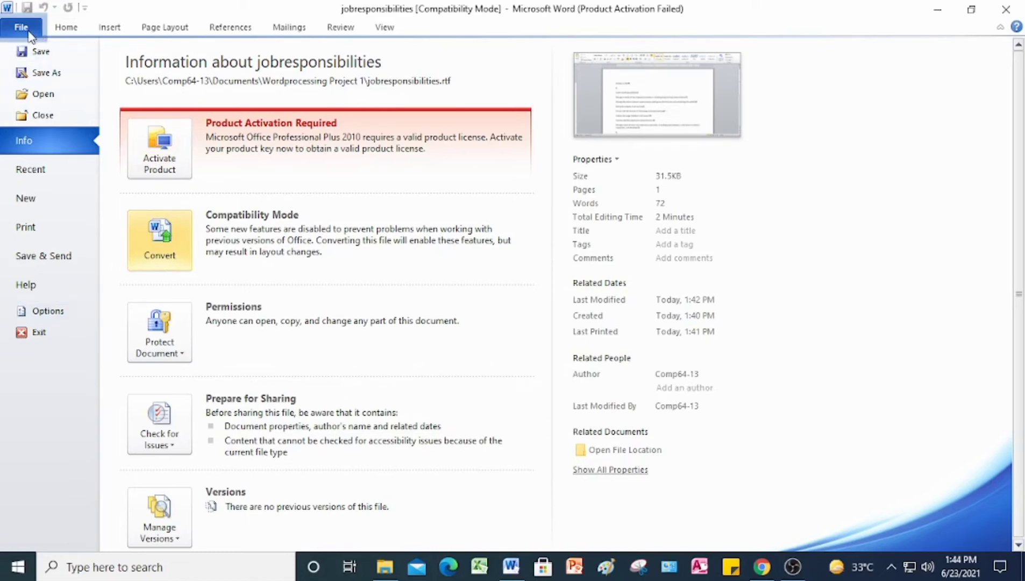
{"action": "left_click", "coordinate": [156, 248]}
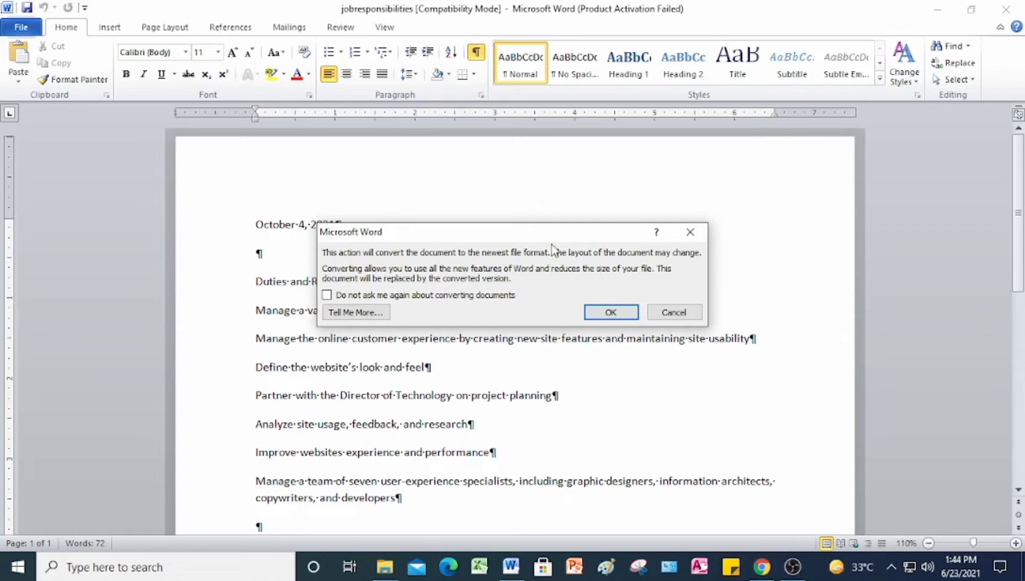
{"action": "left_click", "coordinate": [611, 315]}
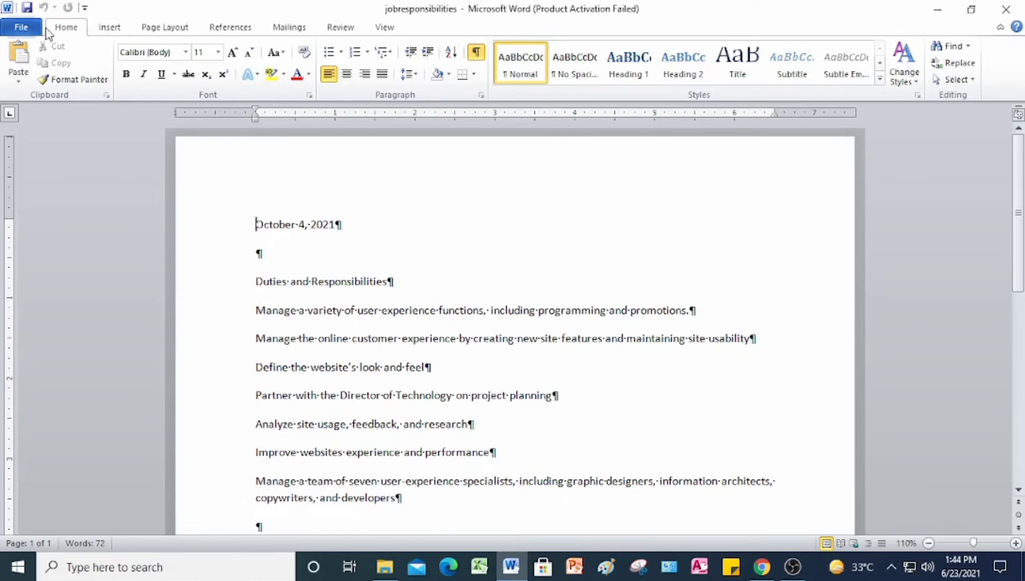
Save the converted document as a Word Document named jobresponsibilities_update in the same folder and close it.
{"action": "left_click", "coordinate": [21, 26]}
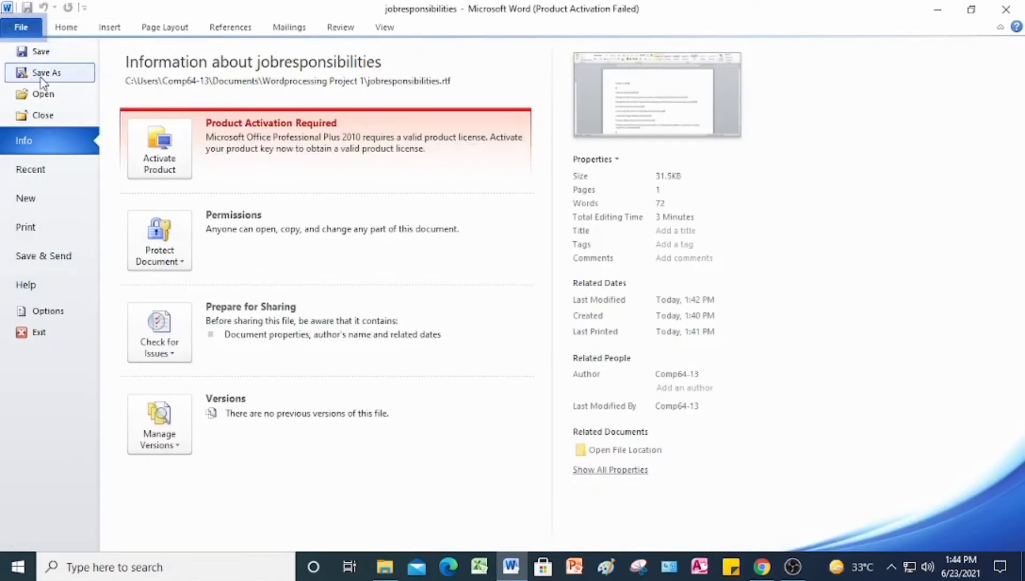
{"action": "left_click", "coordinate": [42, 73]}
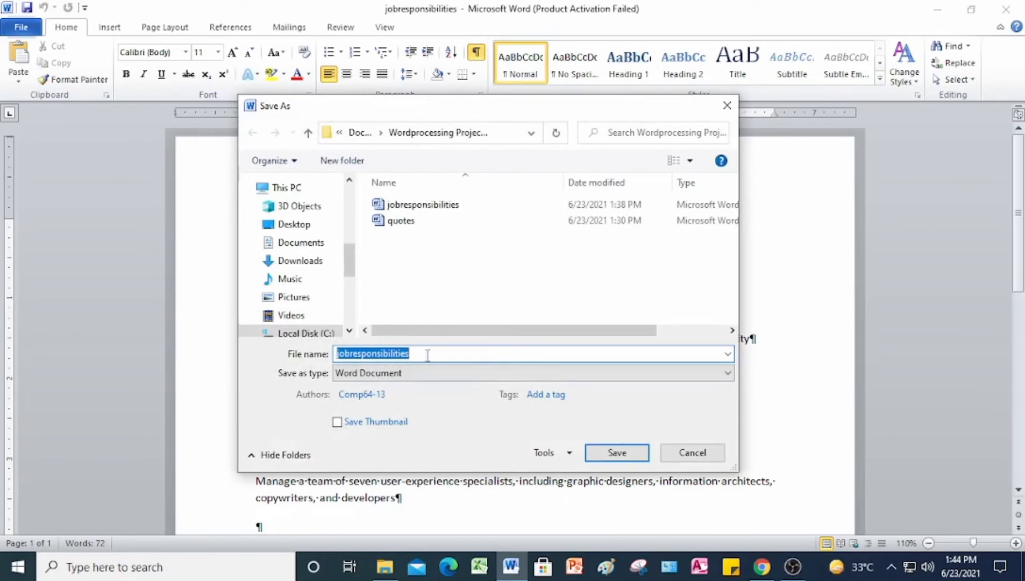
{"action": "left_click", "coordinate": [428, 355]}
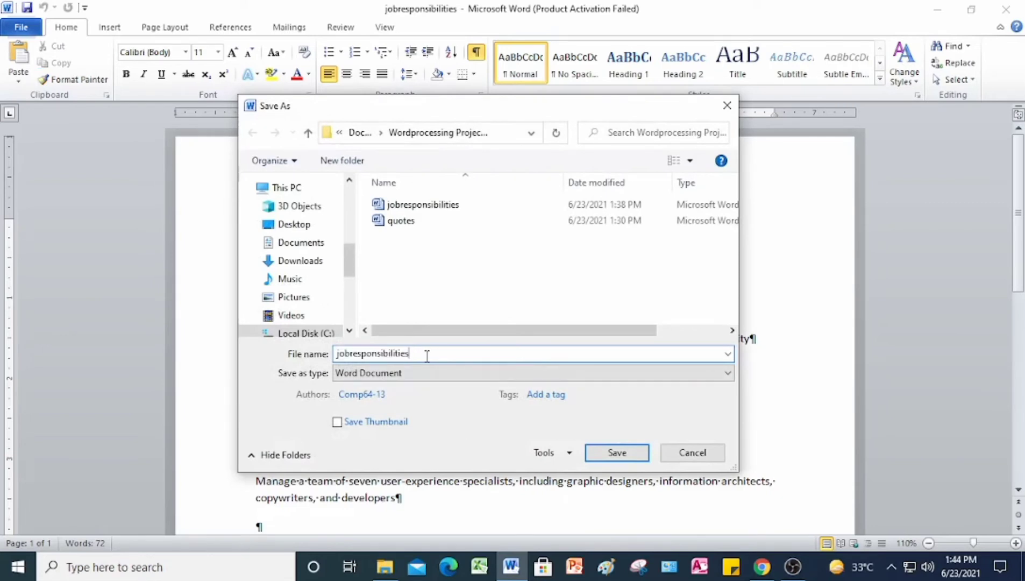
{"action": "type", "text": "_update"}
{"action": "left_click", "coordinate": [626, 453]}
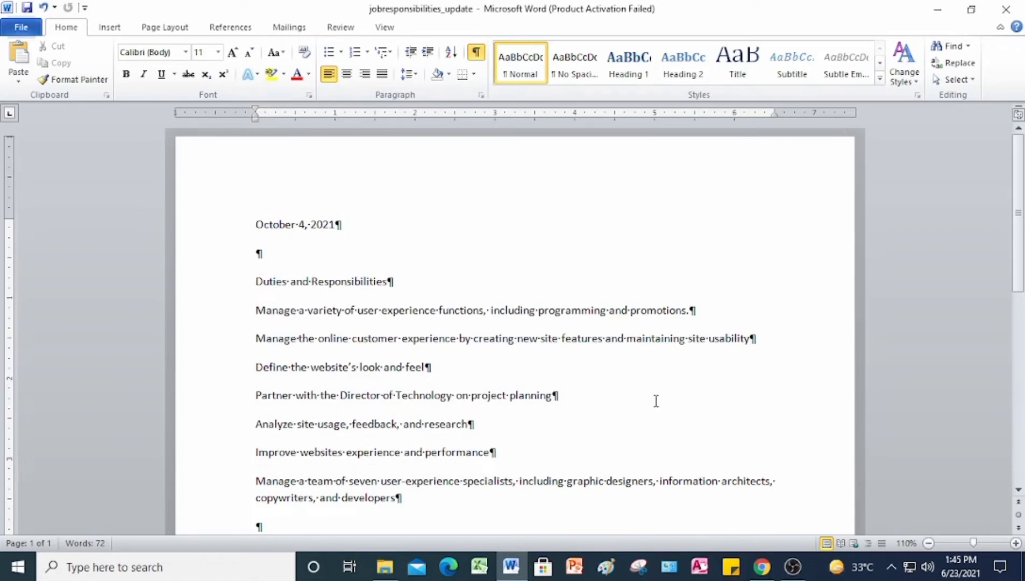
{"action": "left_click", "coordinate": [27, 27]}
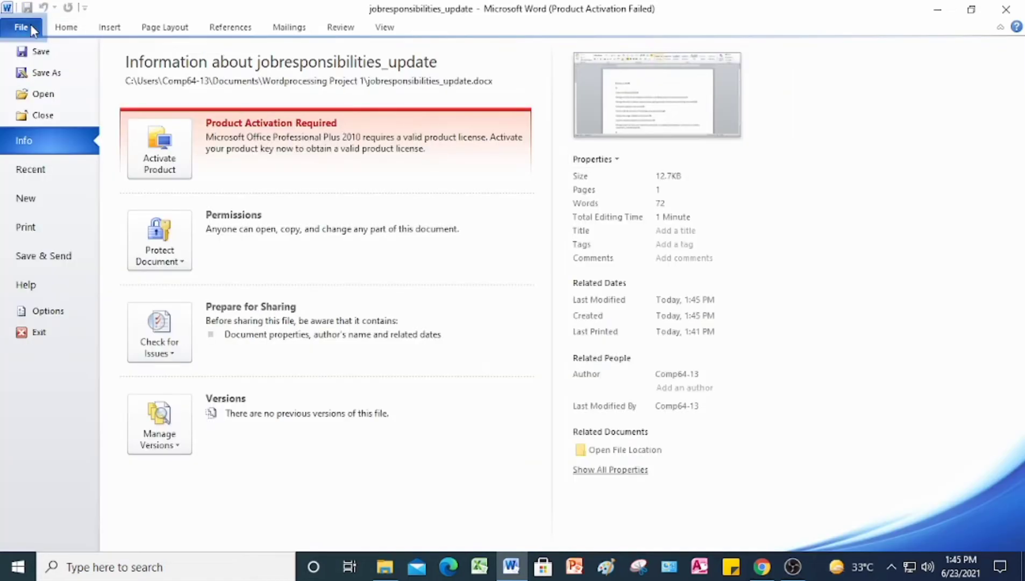
{"action": "left_click", "coordinate": [43, 115]}
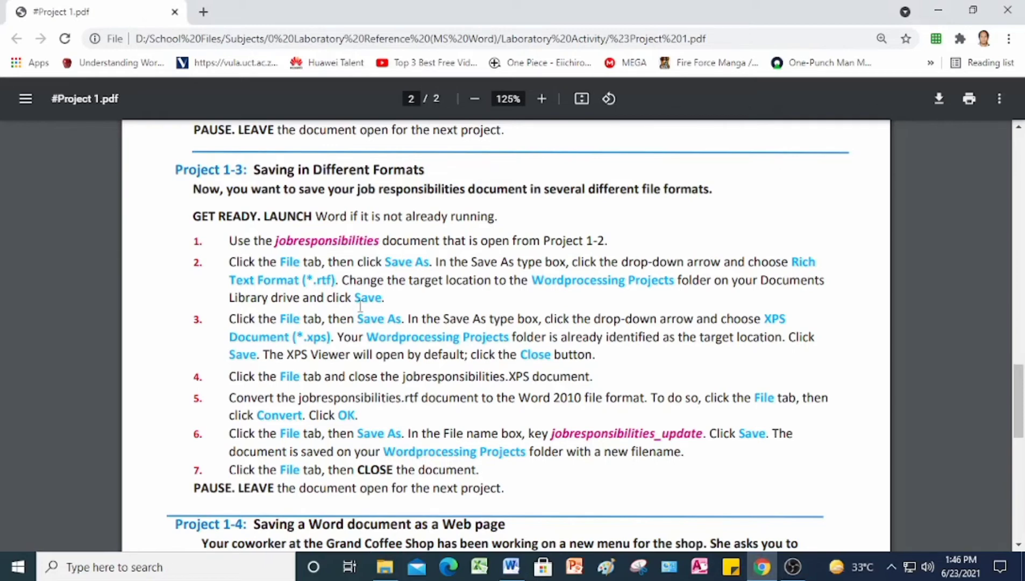
Read the Project 1-4 instructions in the Chrome PDF and open menu from the Lesson 1 Understanding Word folder in Word.
{"action": "scroll", "coordinate": [360, 307], "scroll_direction": "down", "scroll_amount": 7}
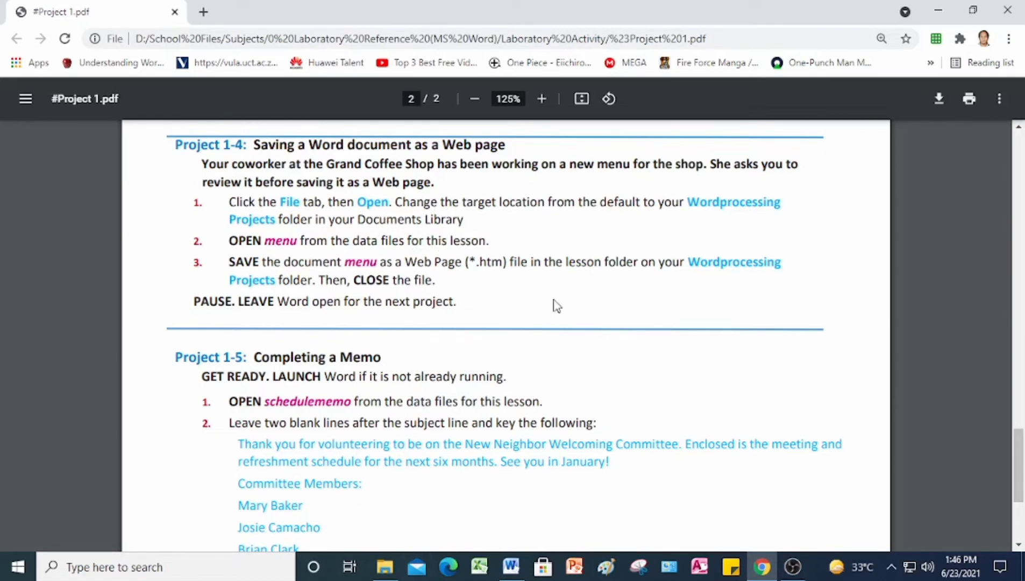
{"action": "left_click", "coordinate": [512, 563]}
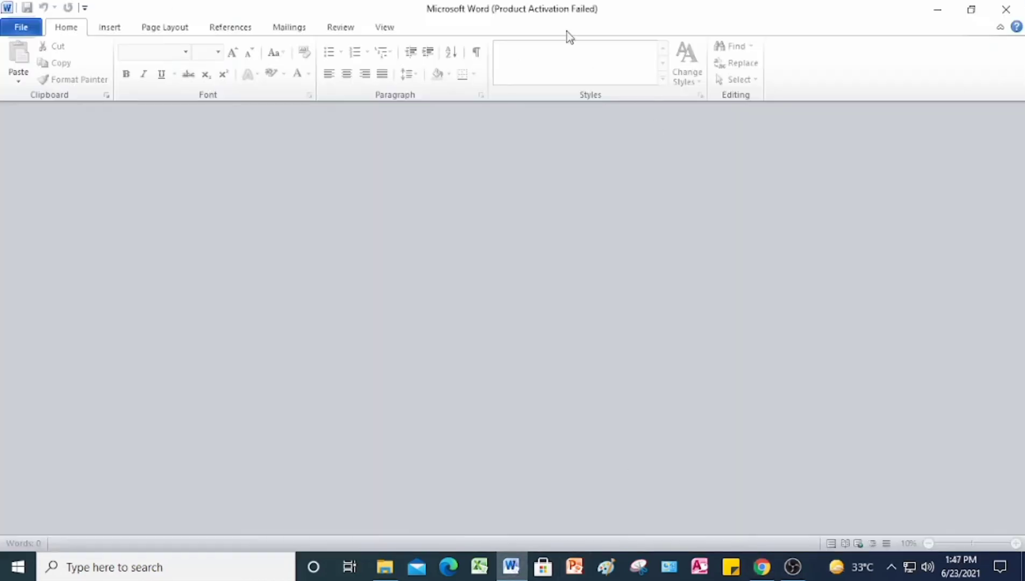
{"action": "left_click", "coordinate": [21, 28]}
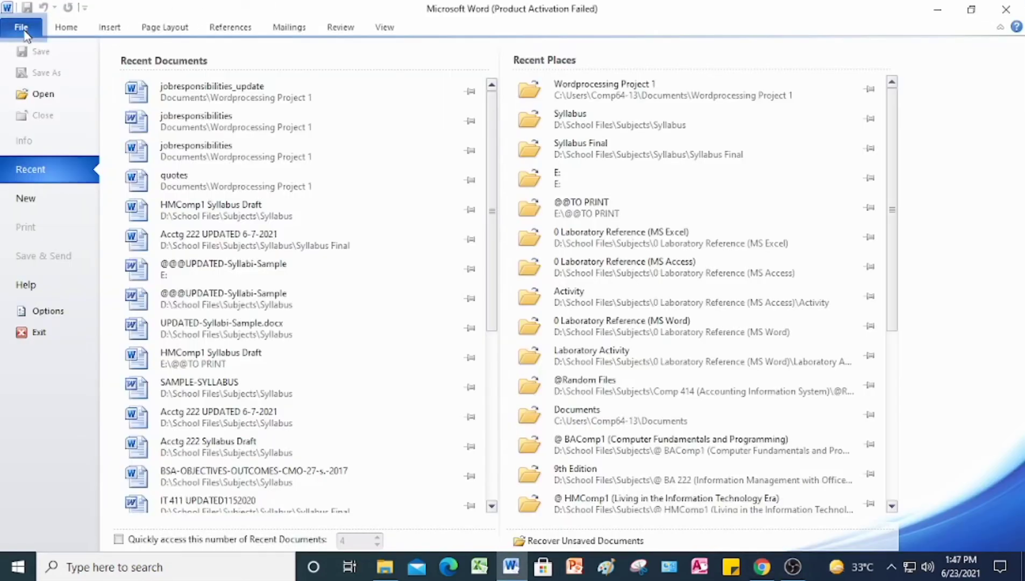
{"action": "left_click", "coordinate": [34, 96]}
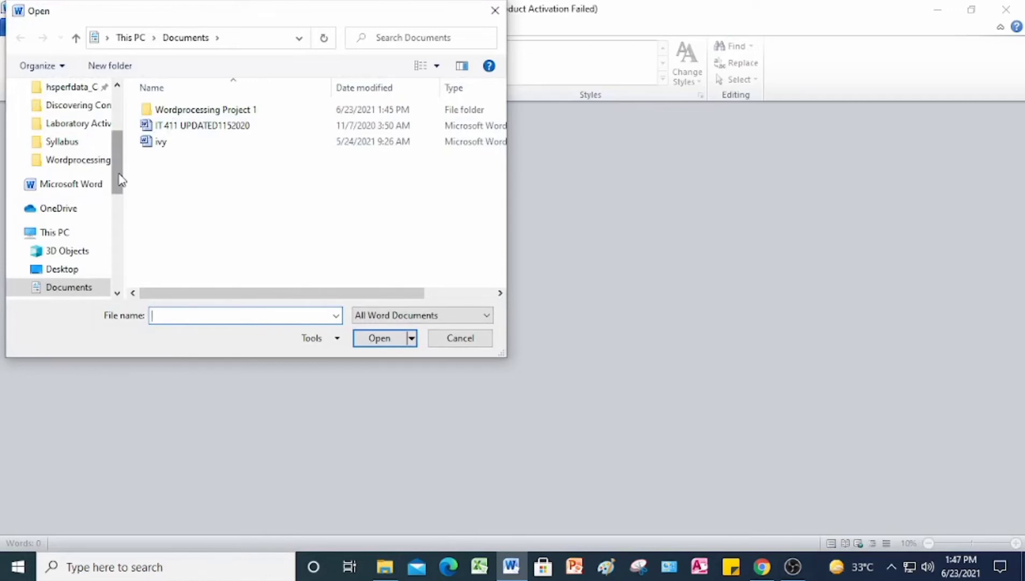
{"action": "left_click_drag", "start_coordinate": [120, 181], "coordinate": [119, 228]}
{"action": "left_click", "coordinate": [89, 233]}
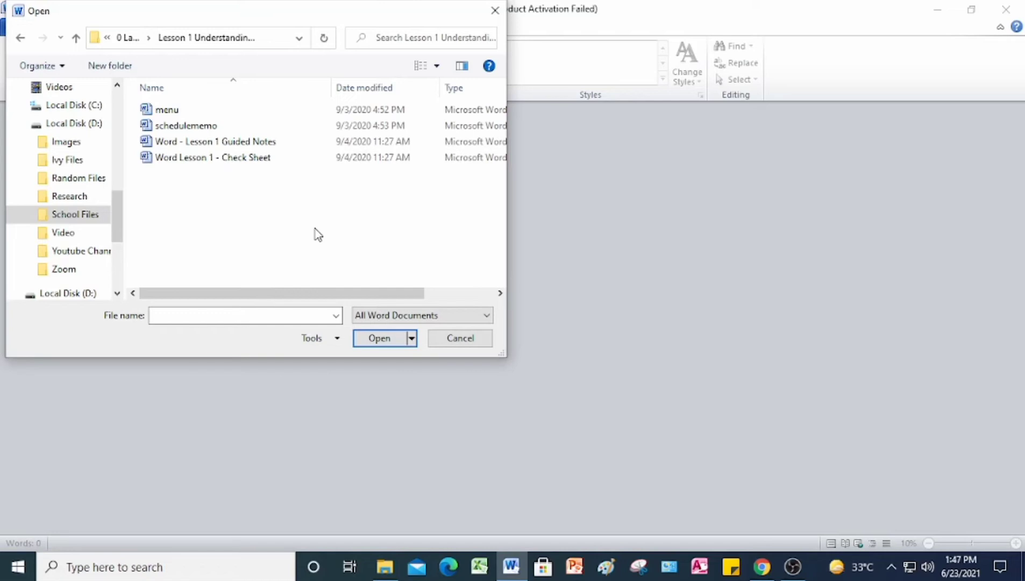
{"action": "left_click", "coordinate": [152, 109]}
{"action": "left_click", "coordinate": [384, 339]}
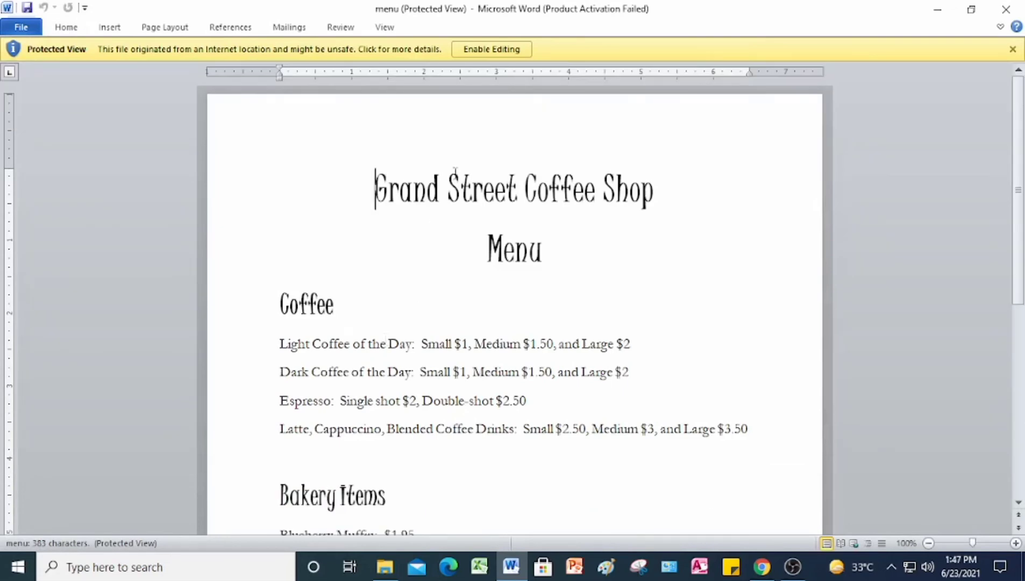
Enable editing of the menu document and hide its formatting marks.
{"action": "left_click", "coordinate": [506, 53]}
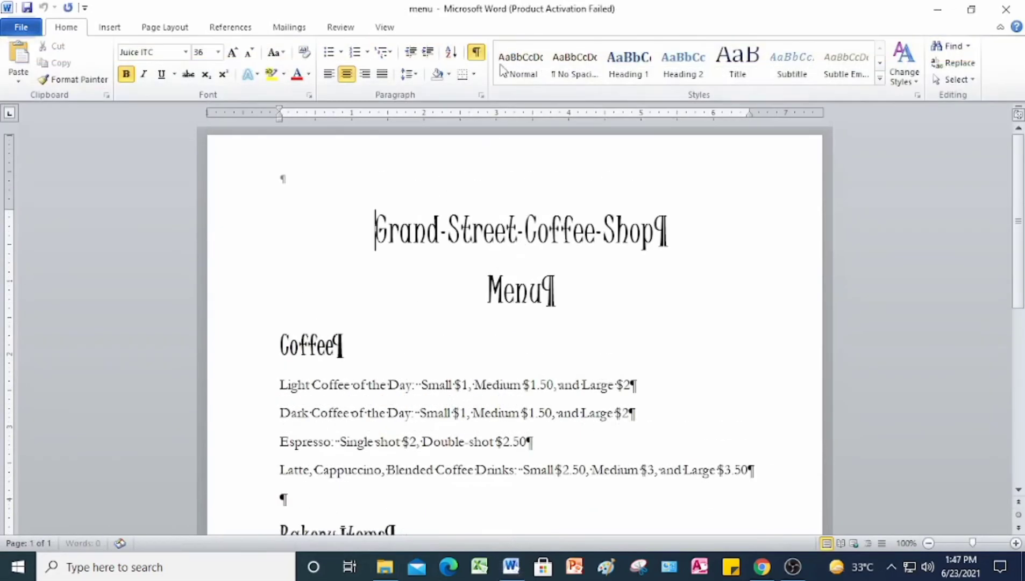
{"action": "scroll", "coordinate": [514, 317], "scroll_direction": "down", "scroll_amount": 1}
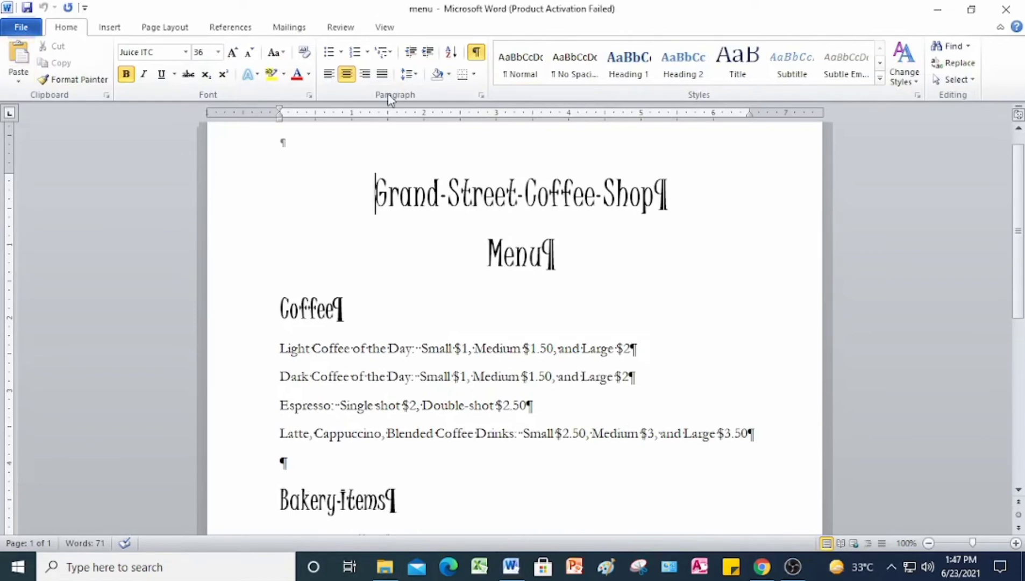
{"action": "left_click", "coordinate": [476, 54]}
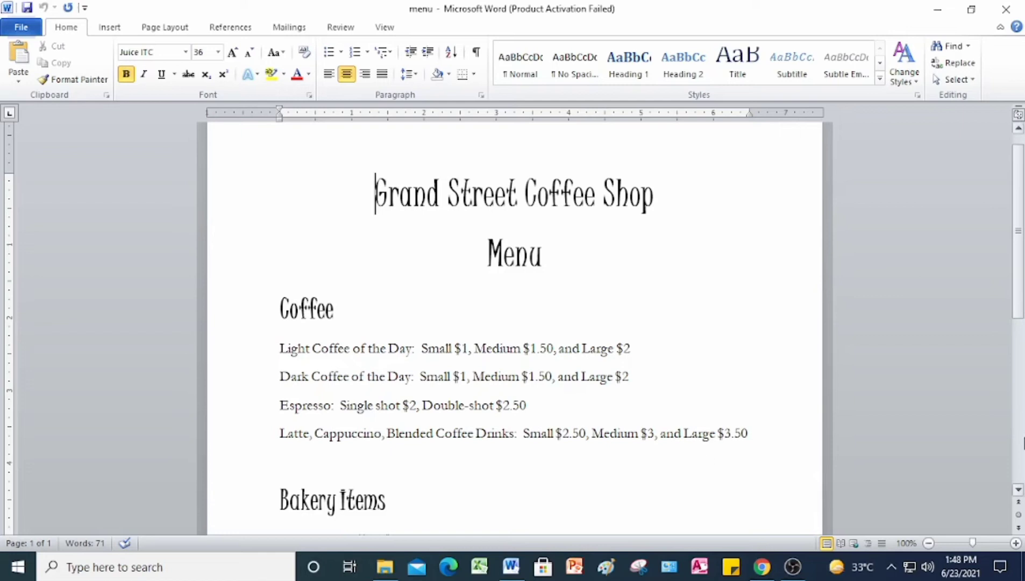
Save the menu document as a Web Page in the Lesson 1 Understanding Word folder, keeping the name menu, and look over the page.
{"action": "left_click", "coordinate": [17, 25]}
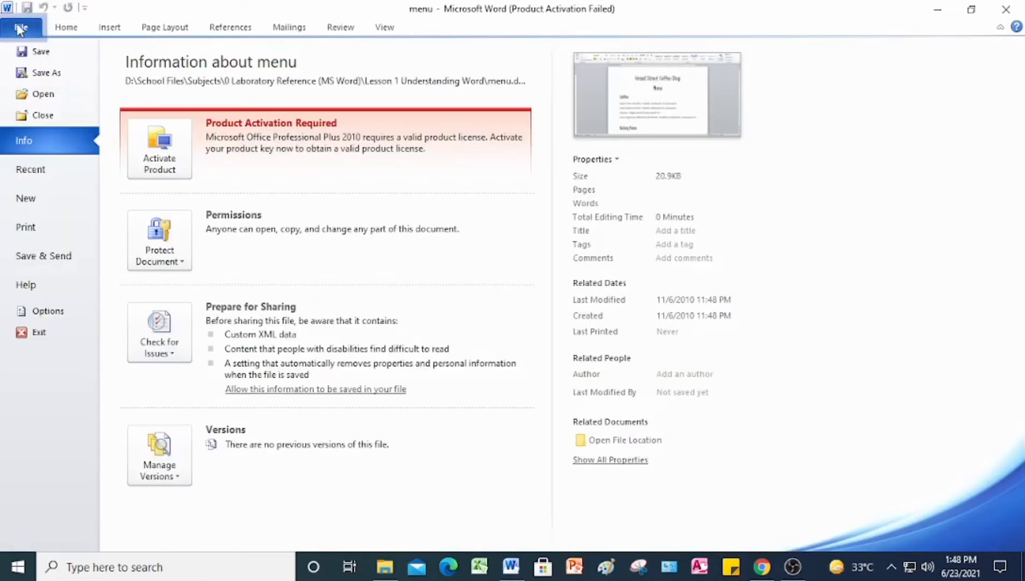
{"action": "left_click", "coordinate": [56, 73]}
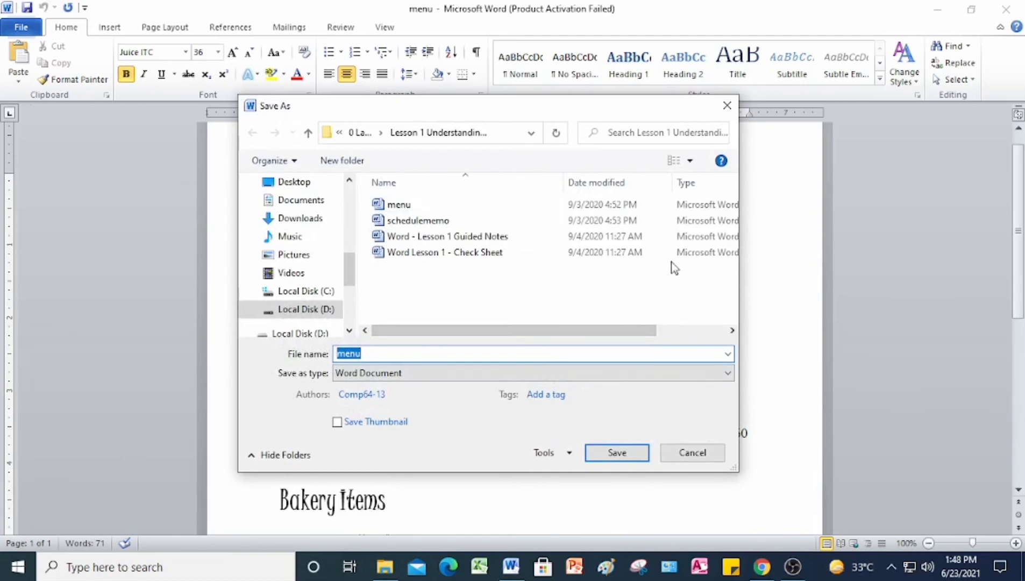
{"action": "left_click", "coordinate": [727, 373]}
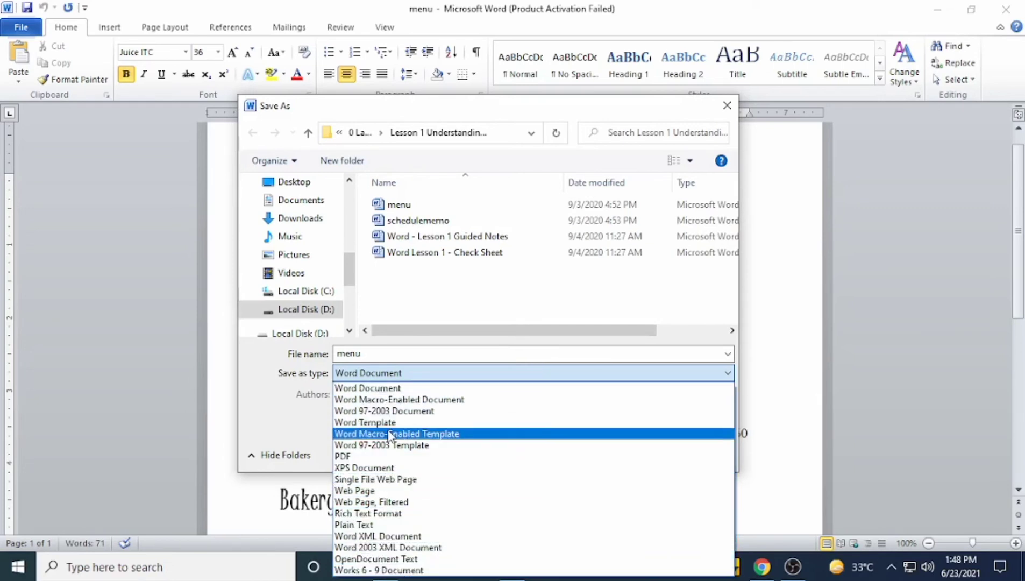
{"action": "left_click", "coordinate": [376, 491]}
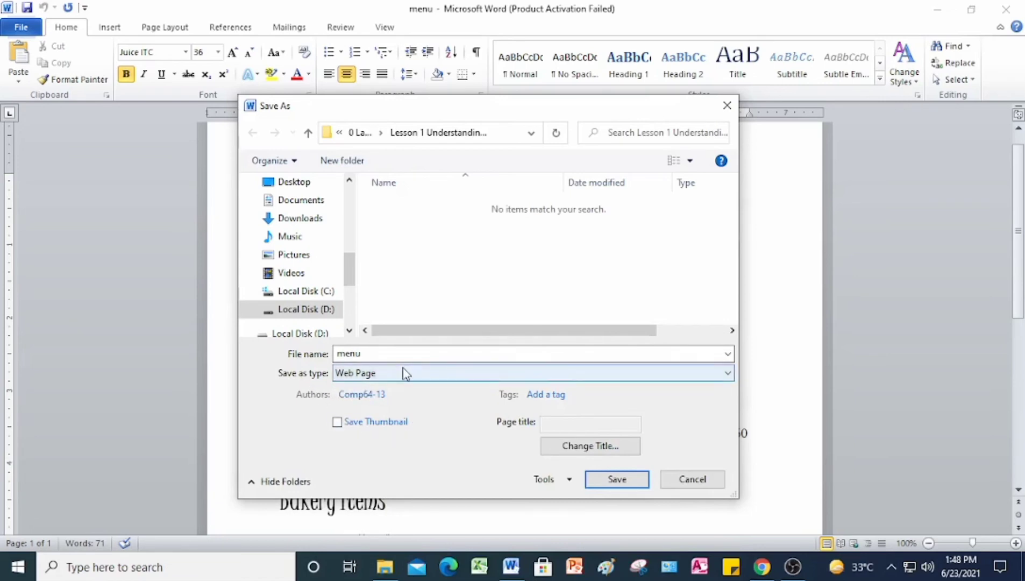
{"action": "left_click", "coordinate": [624, 479]}
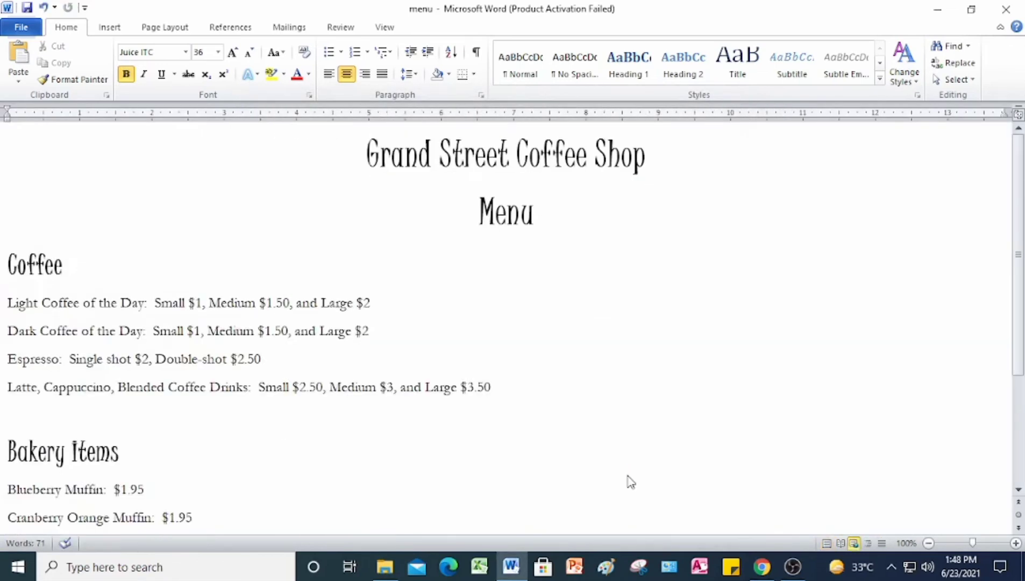
{"action": "scroll", "coordinate": [540, 350], "scroll_direction": "down", "scroll_amount": 4}
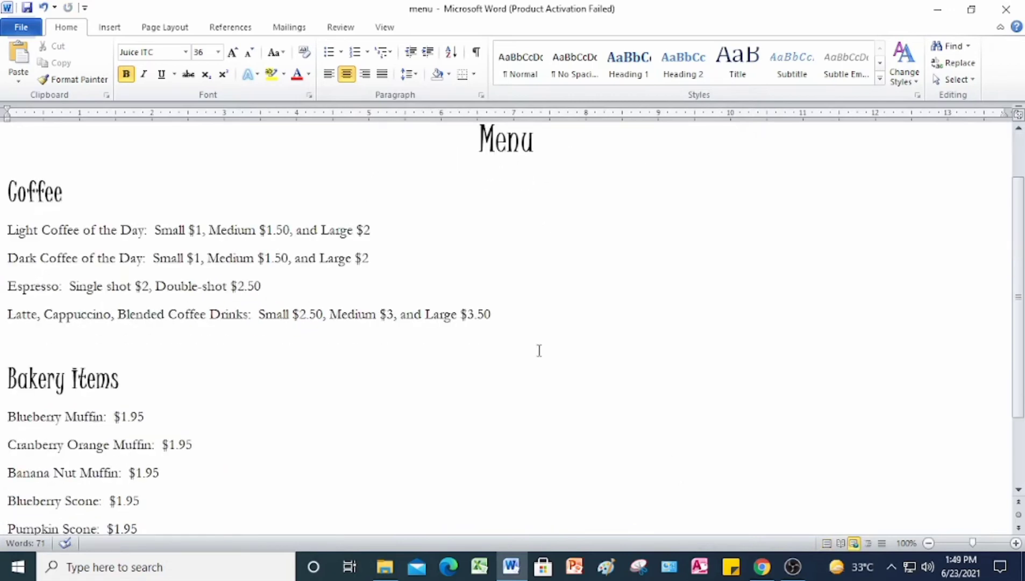
{"action": "scroll", "coordinate": [539, 350], "scroll_direction": "up", "scroll_amount": 2}
{"action": "scroll", "coordinate": [539, 350], "scroll_direction": "up", "scroll_amount": 1}
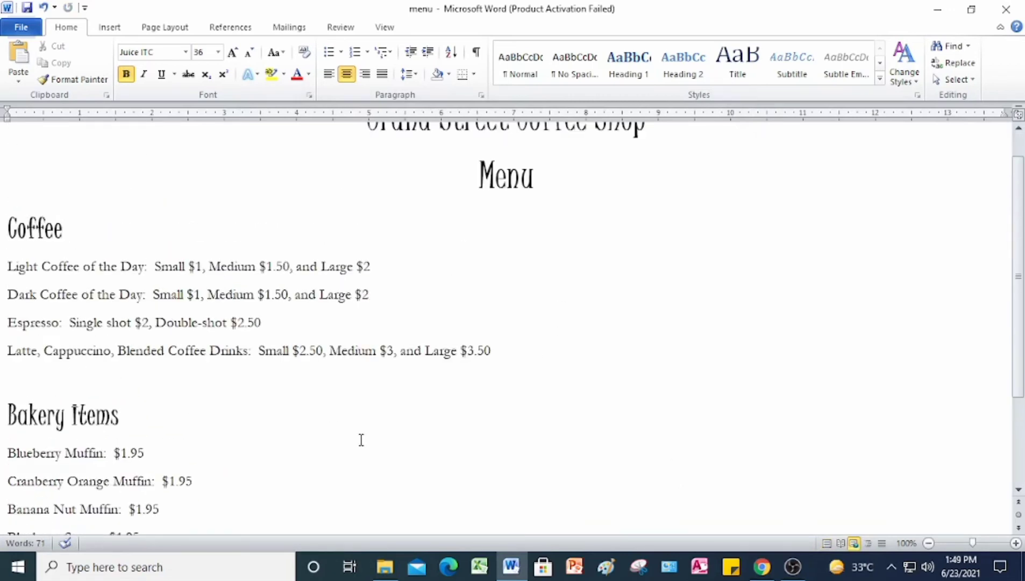
{"action": "scroll", "coordinate": [425, 420], "scroll_direction": "up", "scroll_amount": 1}
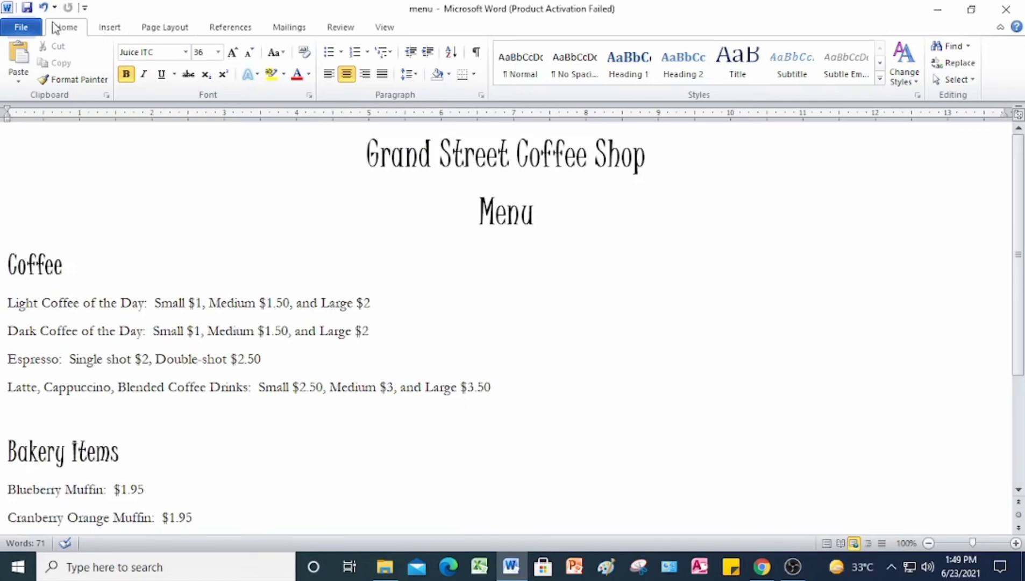
Close the menu Web page document and read the Project 1-5 instructions in the Chrome PDF.
{"action": "left_click", "coordinate": [21, 27]}
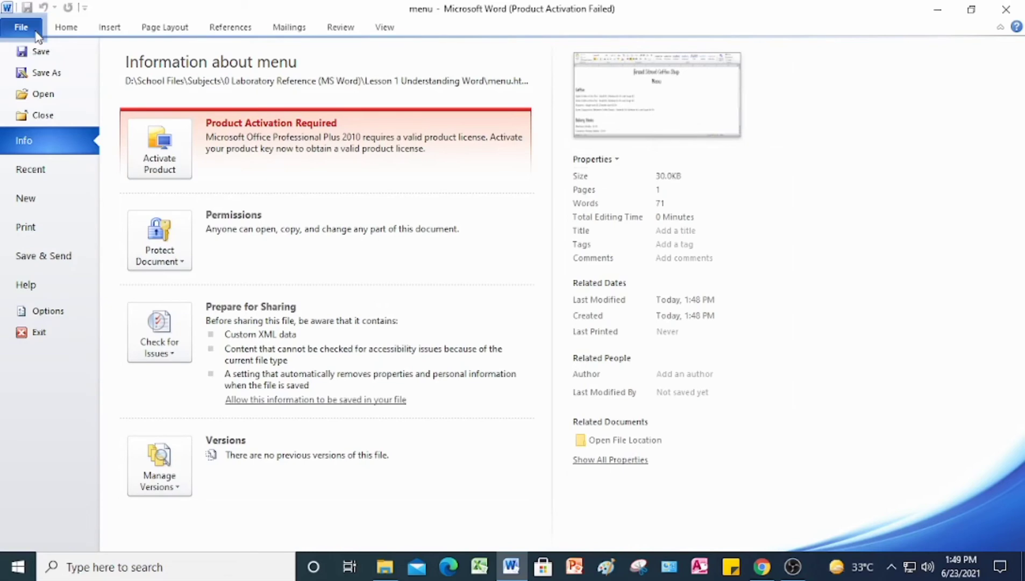
{"action": "left_click", "coordinate": [48, 115]}
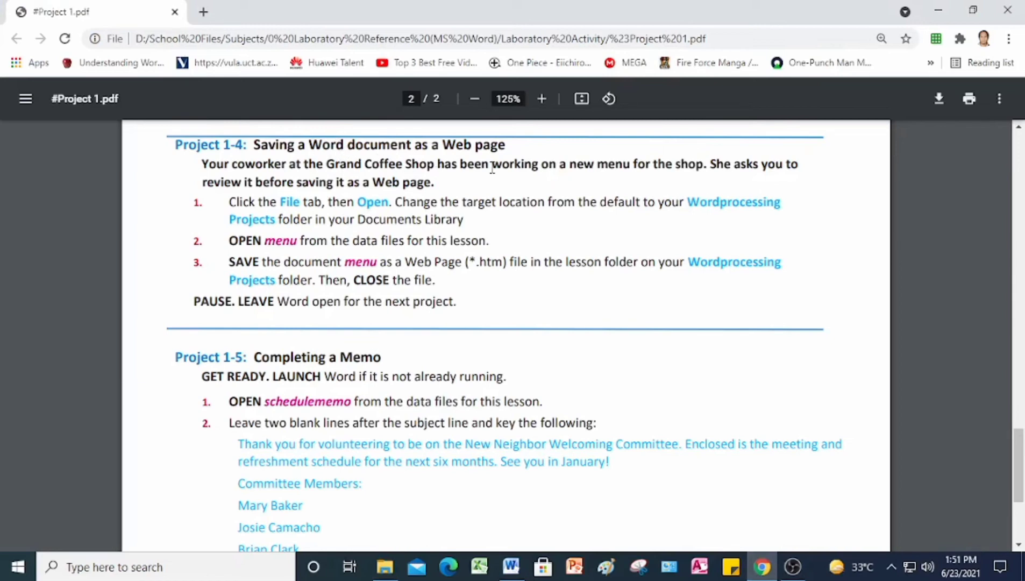
{"action": "scroll", "coordinate": [484, 253], "scroll_direction": "down", "scroll_amount": 3}
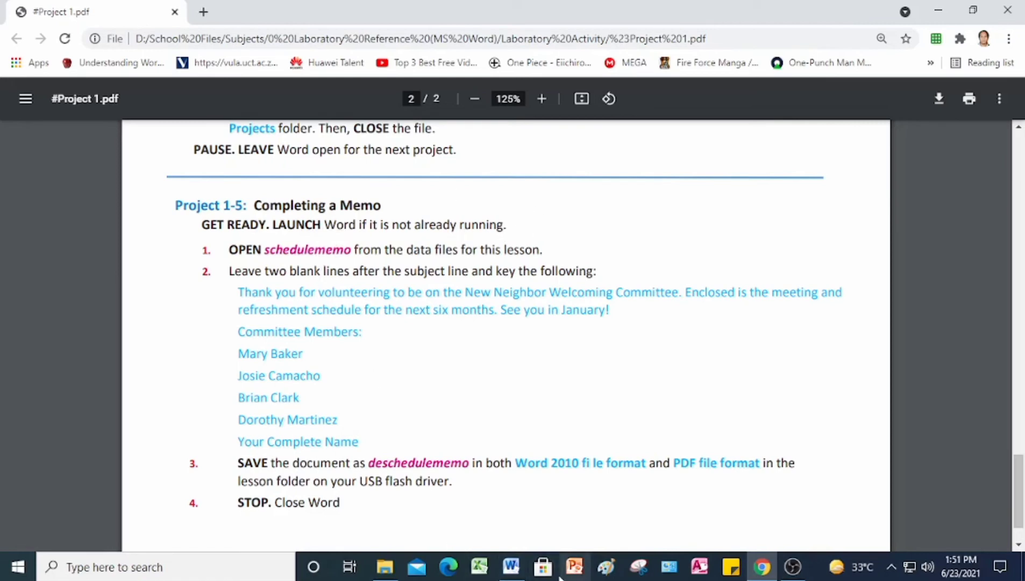
Switch to Word, open schedulememo from the Lesson 1 Understanding Word folder and enable editing.
{"action": "left_click", "coordinate": [517, 574]}
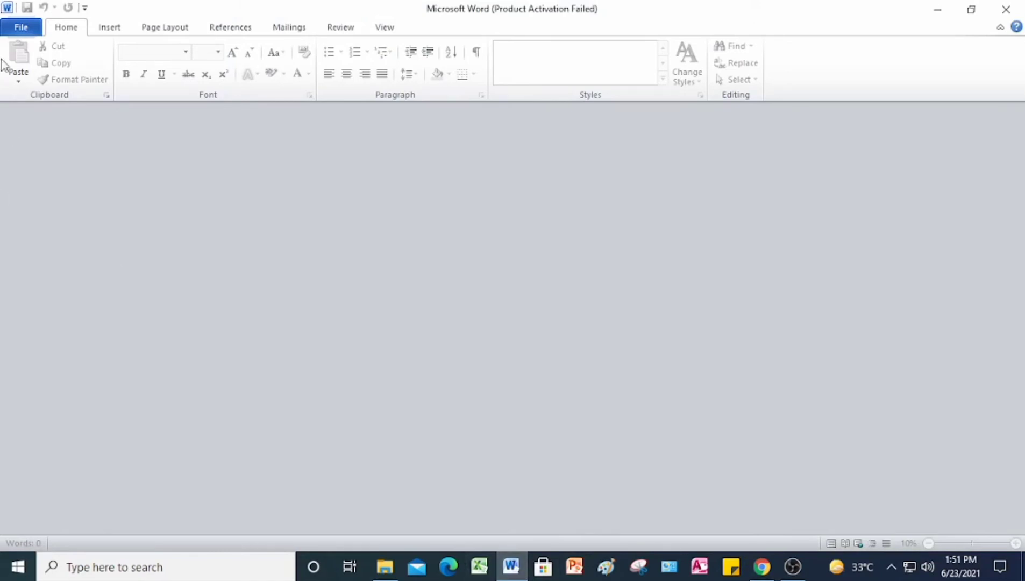
{"action": "left_click", "coordinate": [20, 26]}
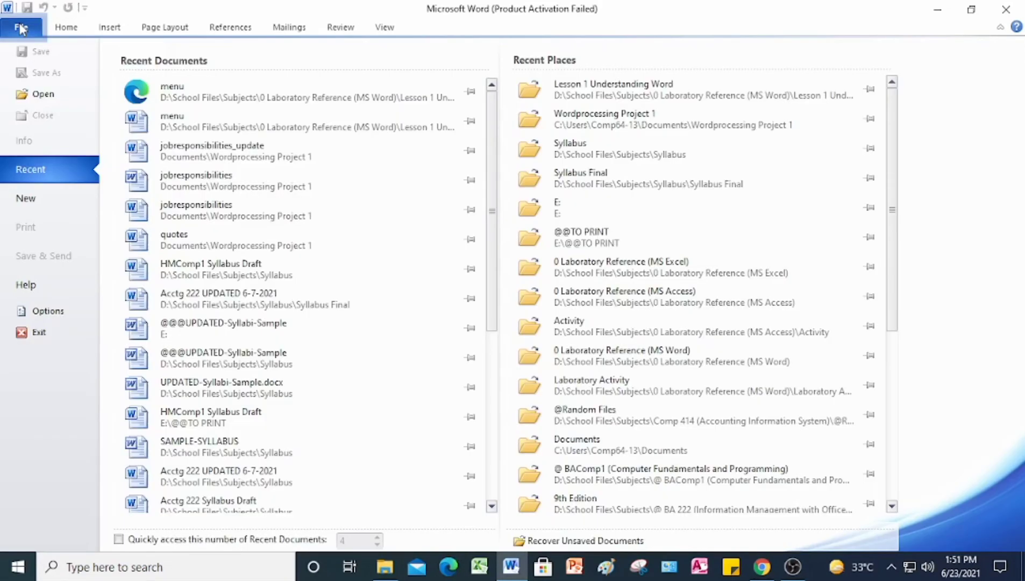
{"action": "left_click", "coordinate": [42, 94]}
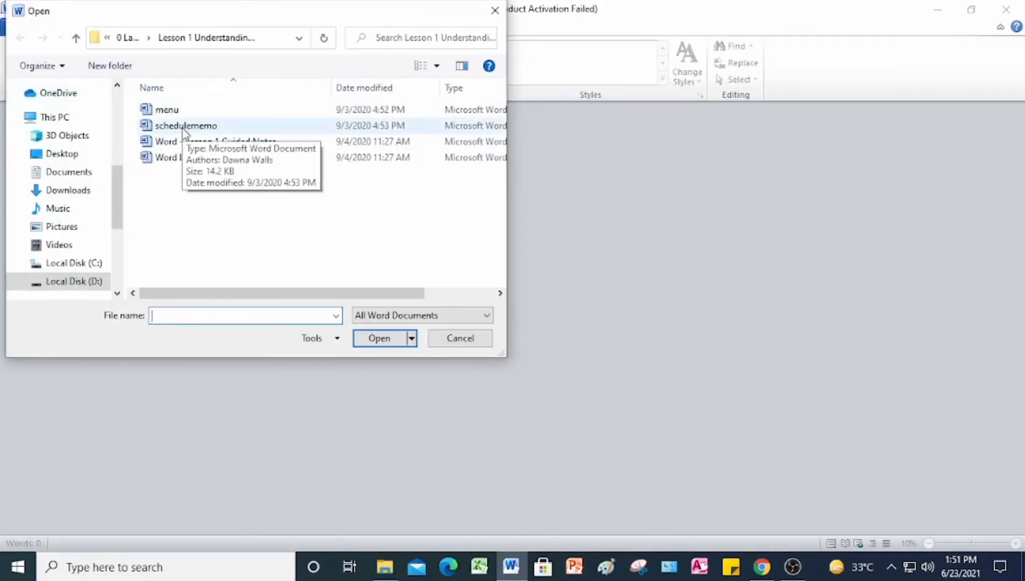
{"action": "left_click", "coordinate": [184, 129]}
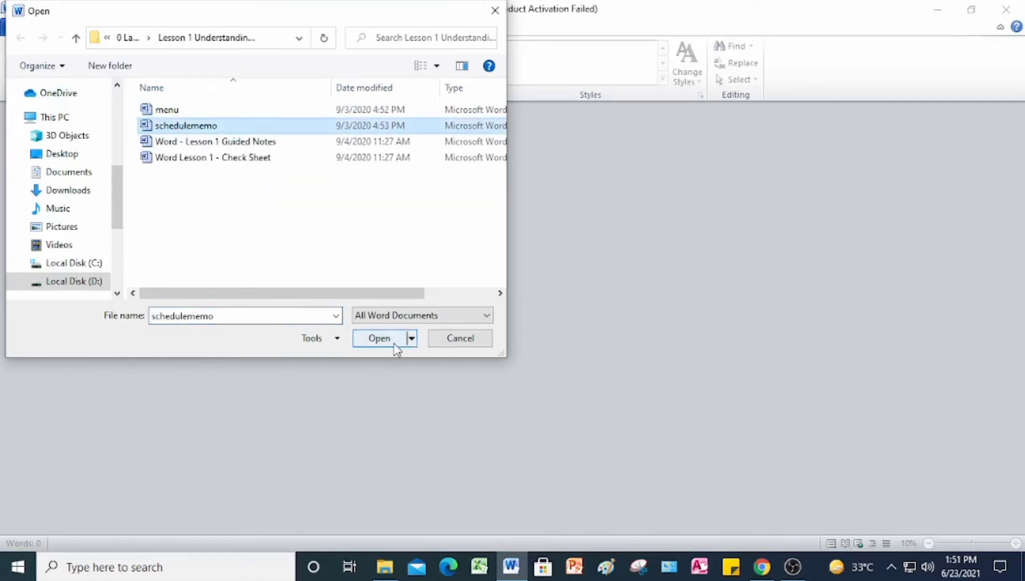
{"action": "left_click", "coordinate": [380, 339]}
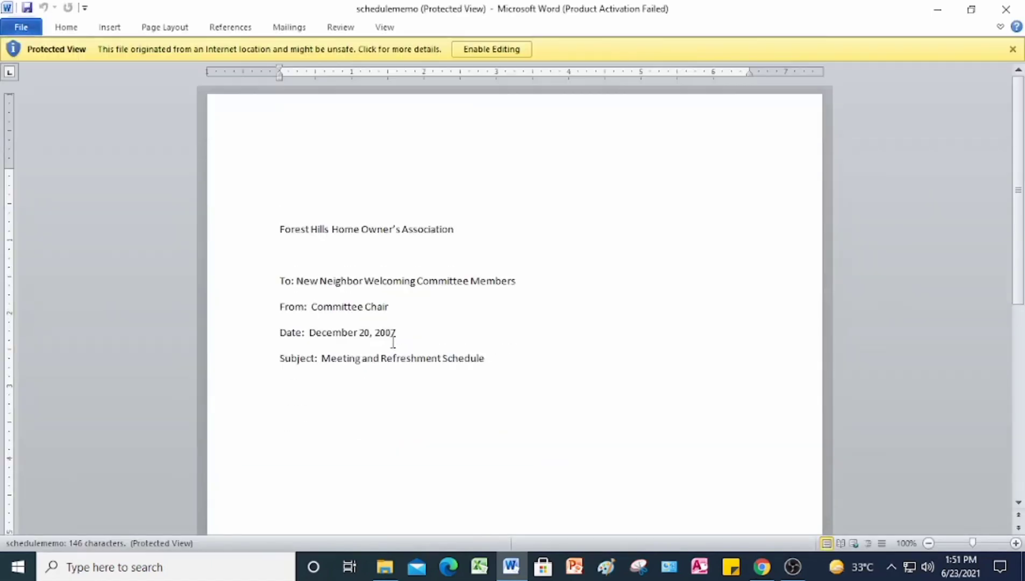
{"action": "left_click", "coordinate": [518, 50]}
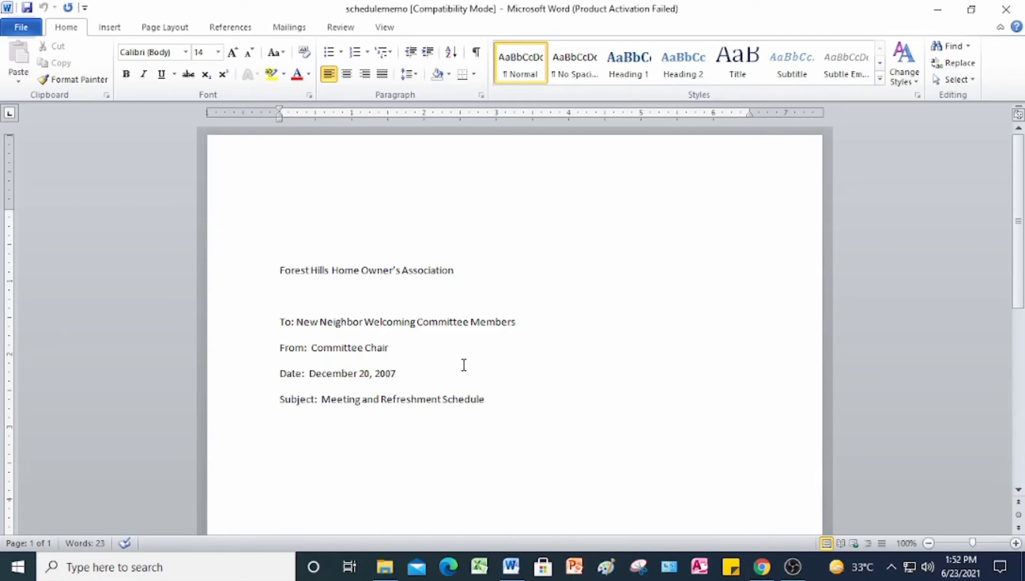
Leave a blank line below the memo's Subject line and enter "Thank you for volunteering to be on the New Neighbor Welcoming Committee".
{"action": "scroll", "coordinate": [464, 365], "scroll_direction": "down", "scroll_amount": 3}
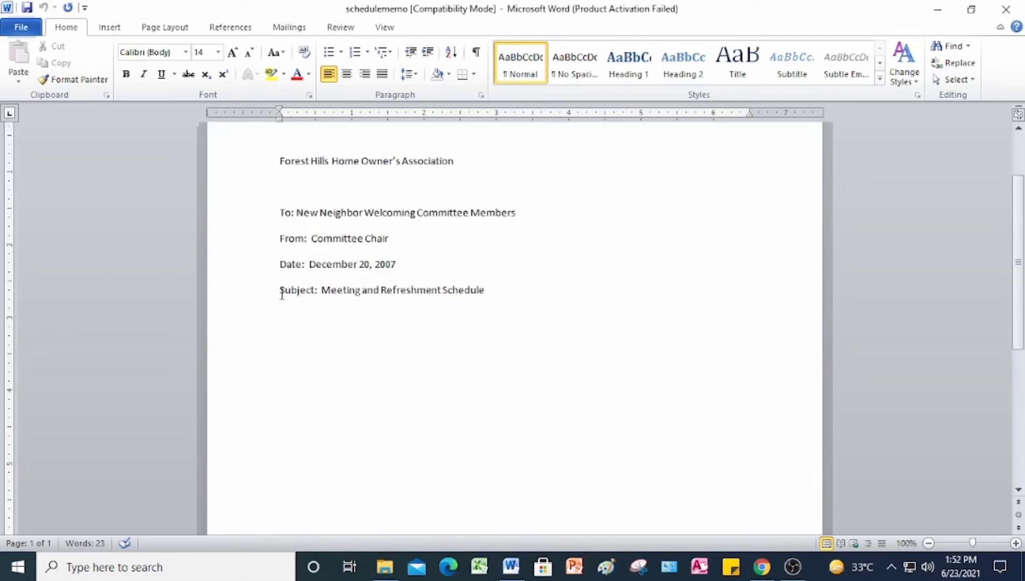
{"action": "left_click", "coordinate": [234, 295]}
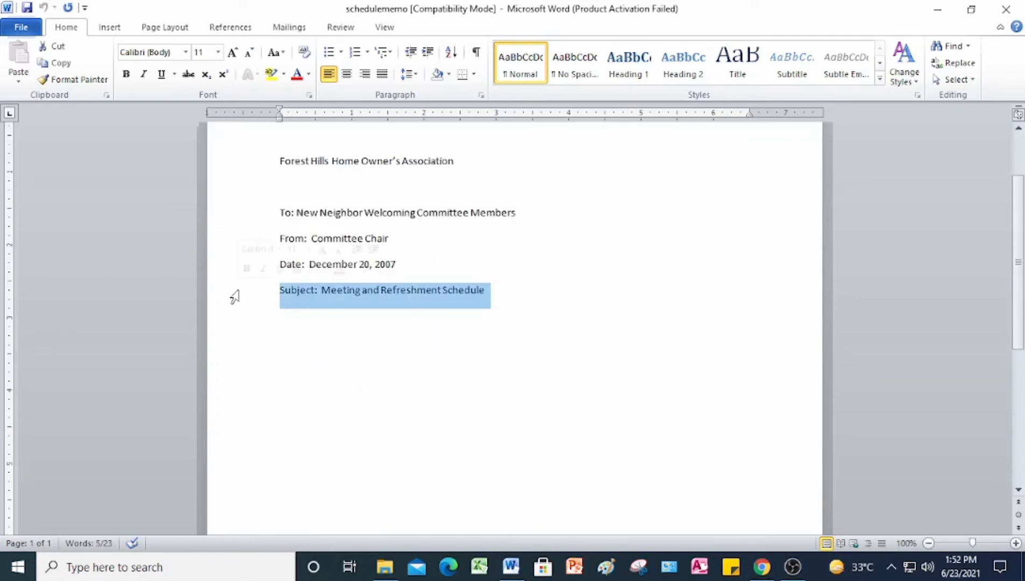
{"action": "left_click", "coordinate": [496, 296]}
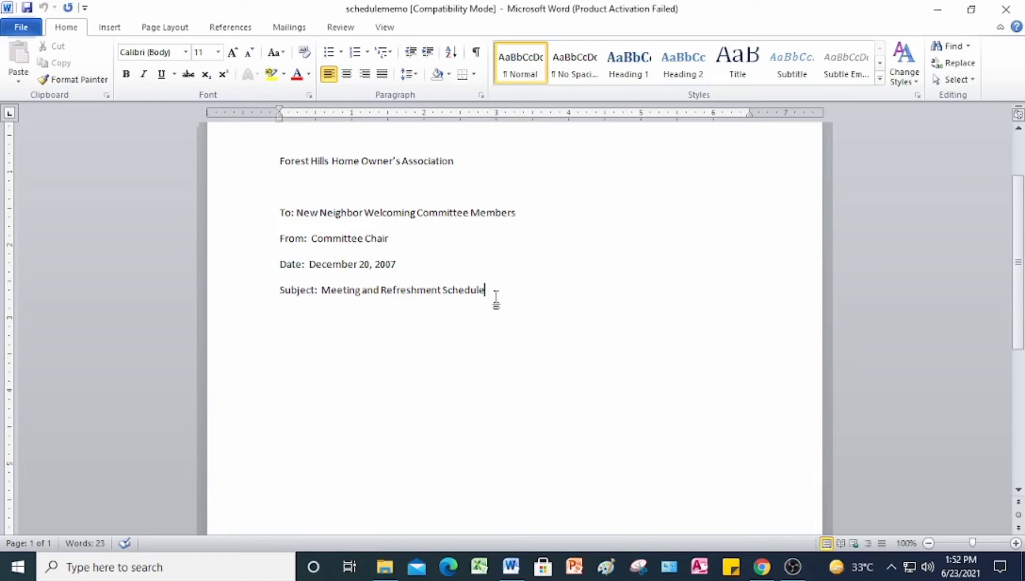
{"action": "key", "text": "Return"}
{"action": "type", "text": "Thank you fo"}
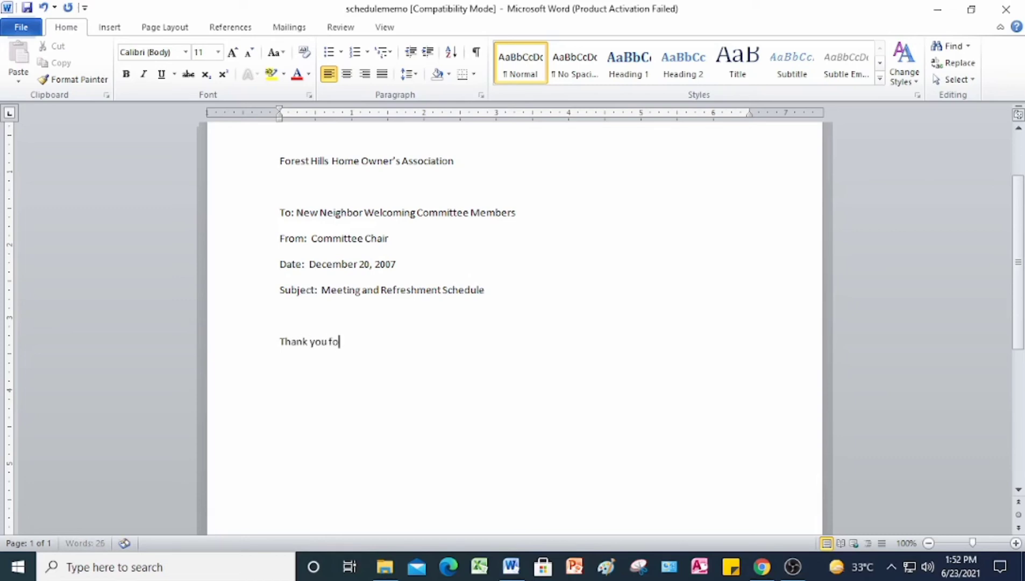
{"action": "type", "text": "r volunteering to be on the "}
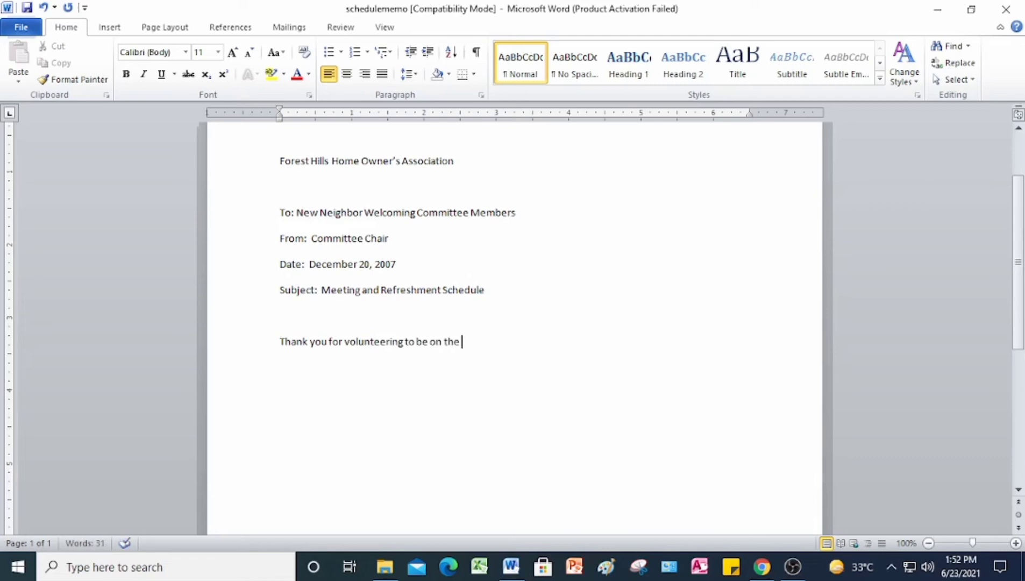
{"action": "type", "text": "New Neighbor W"}
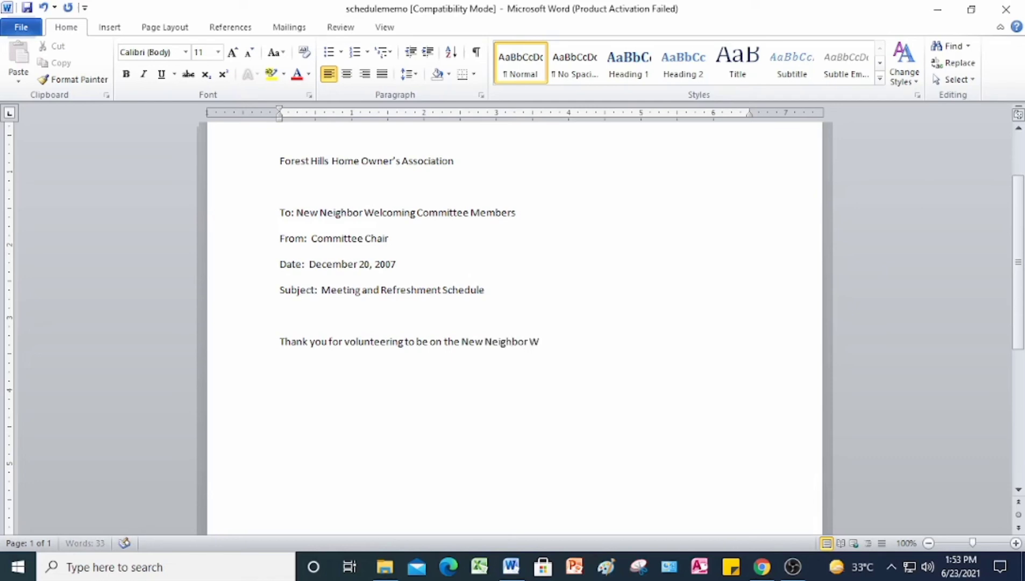
{"action": "type", "text": "elcoming Comm"}
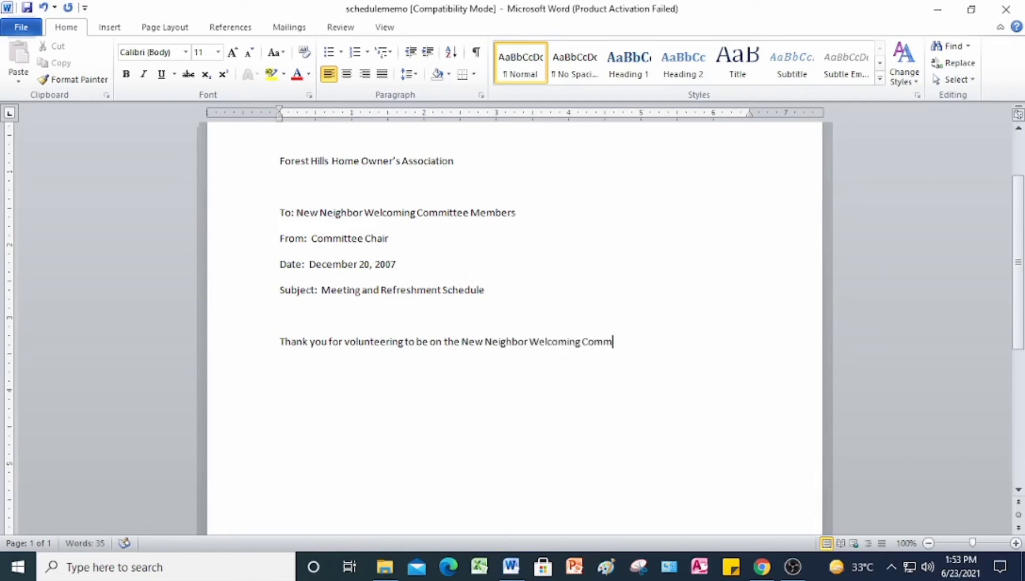
End that sentence with a period and continue with "Enclosed is the meeting and refreshment schedule for the next six months. See you in January!".
{"action": "type", "text": "ittee. Enclosed is the m"}
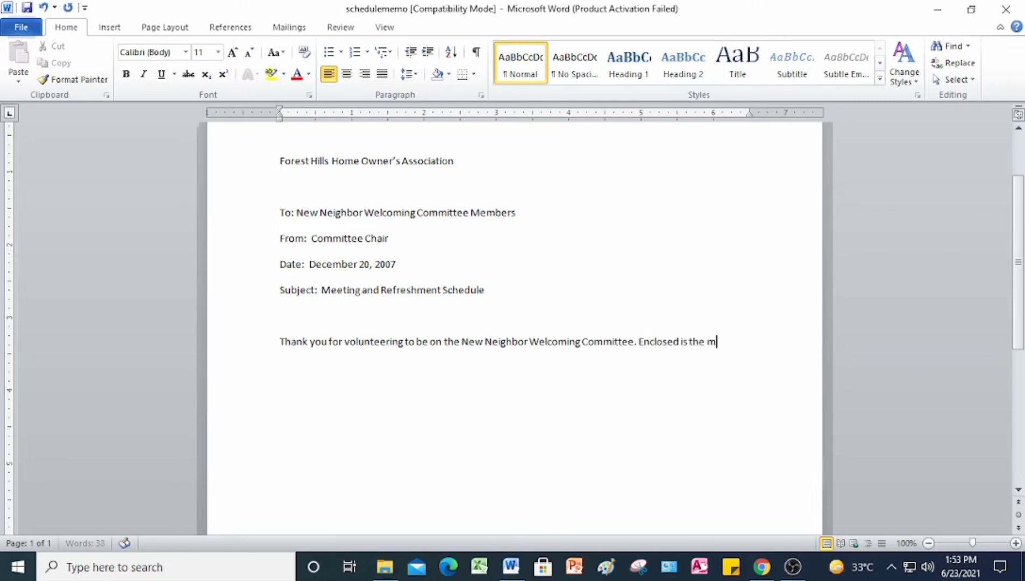
{"action": "type", "text": "eeting and refr"}
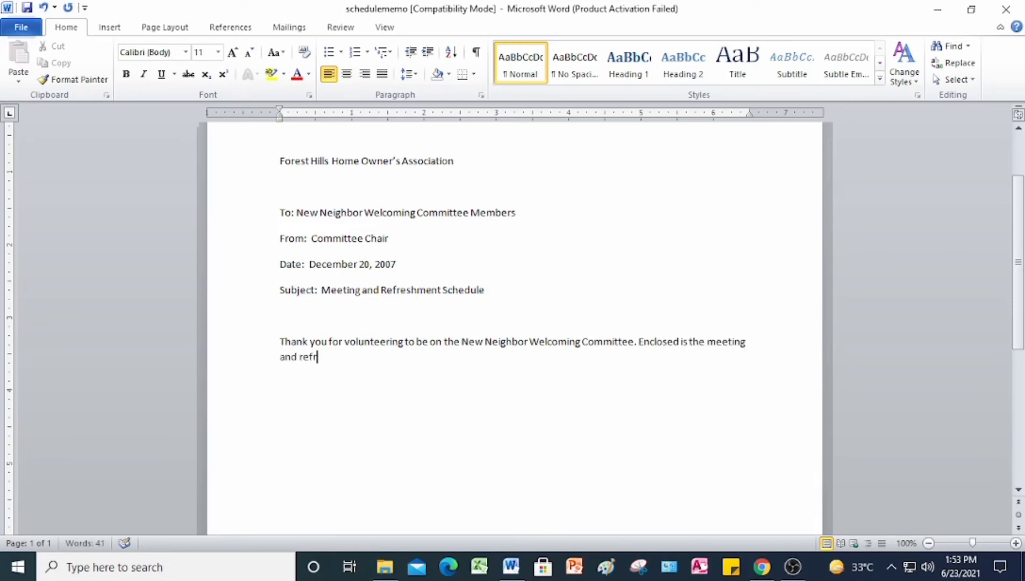
{"action": "type", "text": "eshment schedul"}
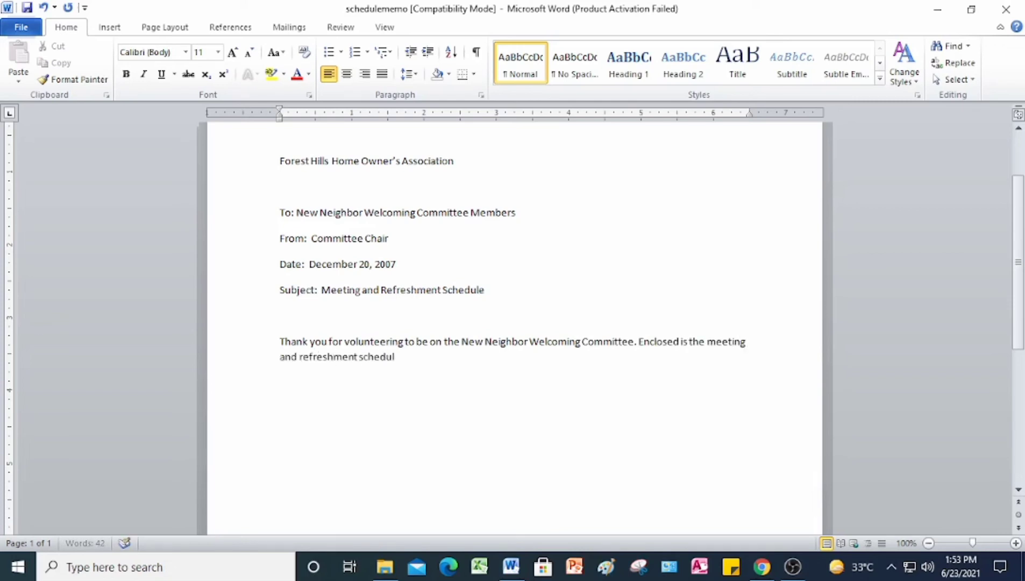
{"action": "type", "text": "e for the next six months."}
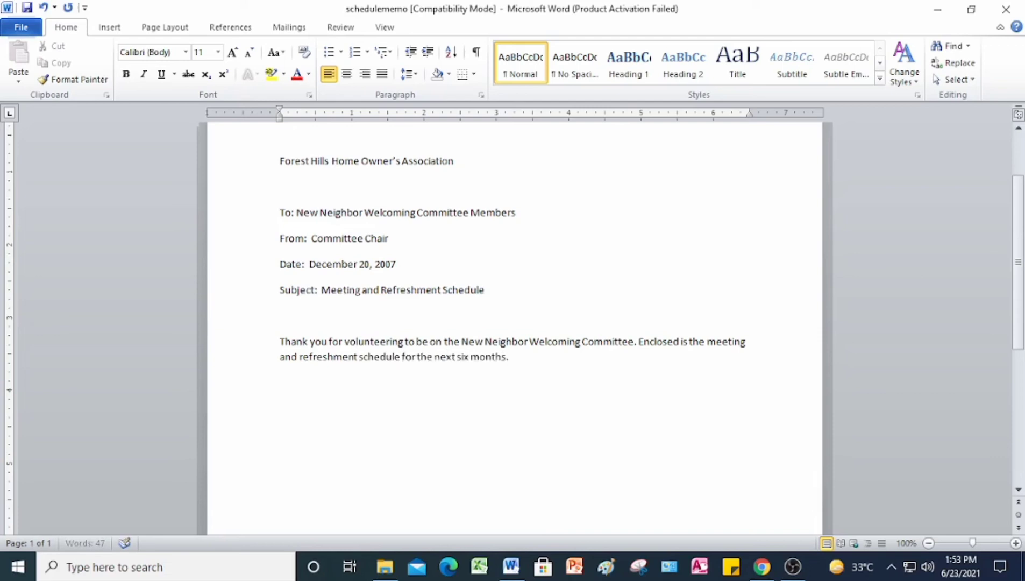
{"action": "type", "text": " See you in January!"}
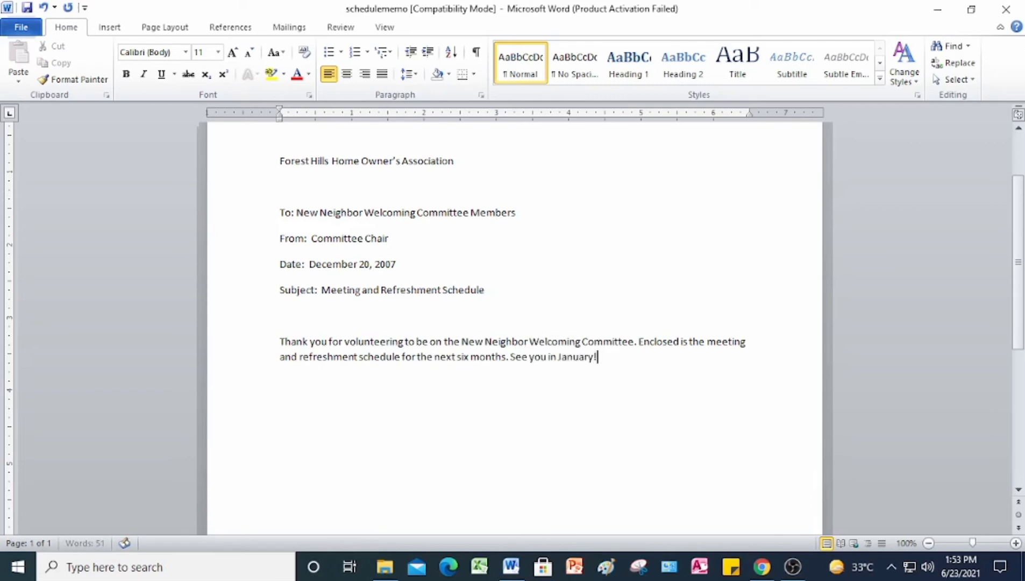
Add the line "Committee Members:" below the message paragraph and correct its misspelling.
{"action": "key", "text": "Return"}
{"action": "type", "text": "Committee"}
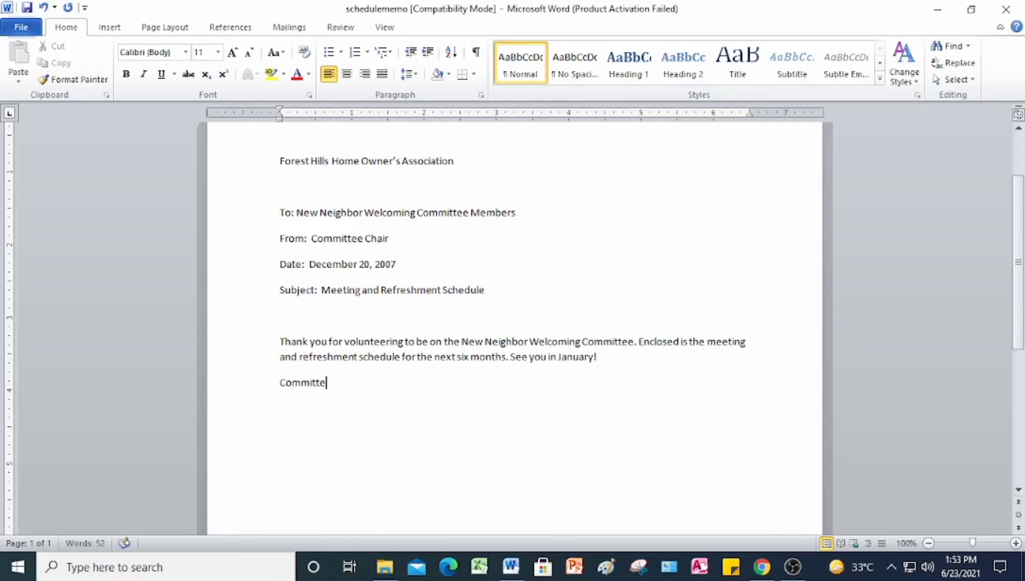
{"action": "type", "text": " Mwmbers:"}
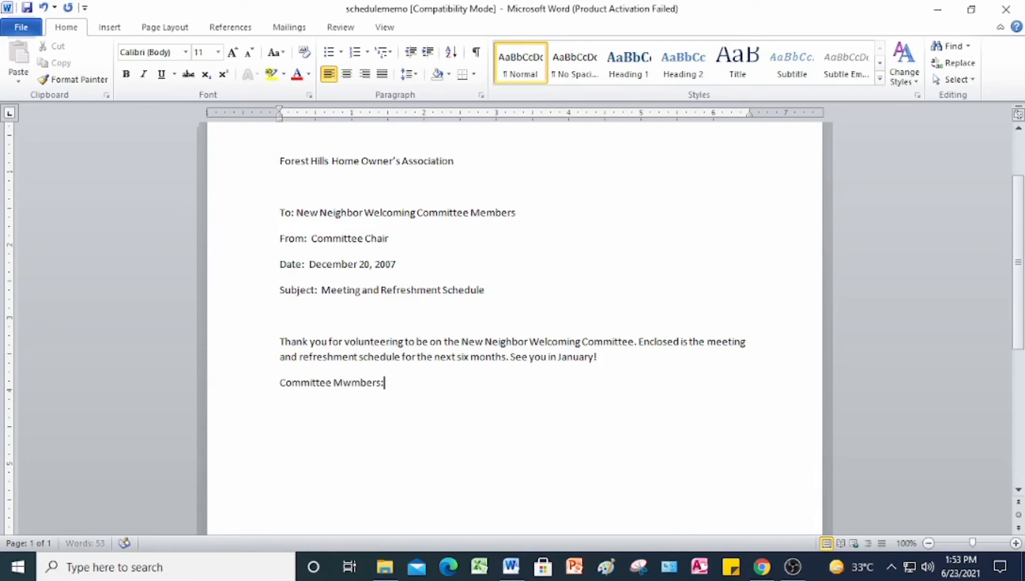
{"action": "key", "text": "Return"}
{"action": "left_click", "coordinate": [350, 383]}
{"action": "key", "text": "BackSpace"}
{"action": "type", "text": "e"}
List the four committee members' names from the instructions under "Committee Members:", each on its own line.
{"action": "left_click", "coordinate": [280, 409]}
{"action": "type", "text": "Mary Baker"}
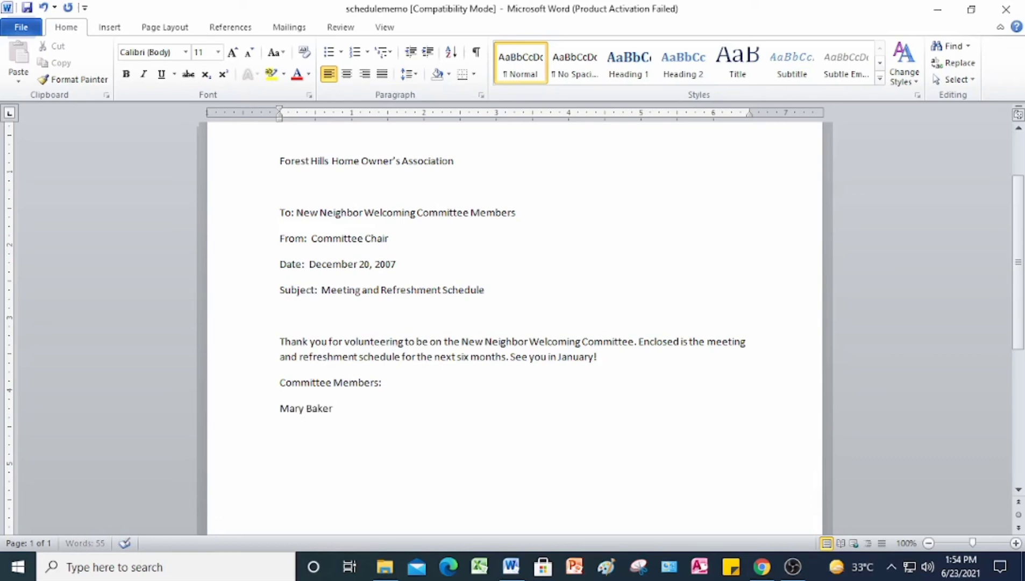
{"action": "key", "text": "Return"}
{"action": "type", "text": "Josie Camacho"}
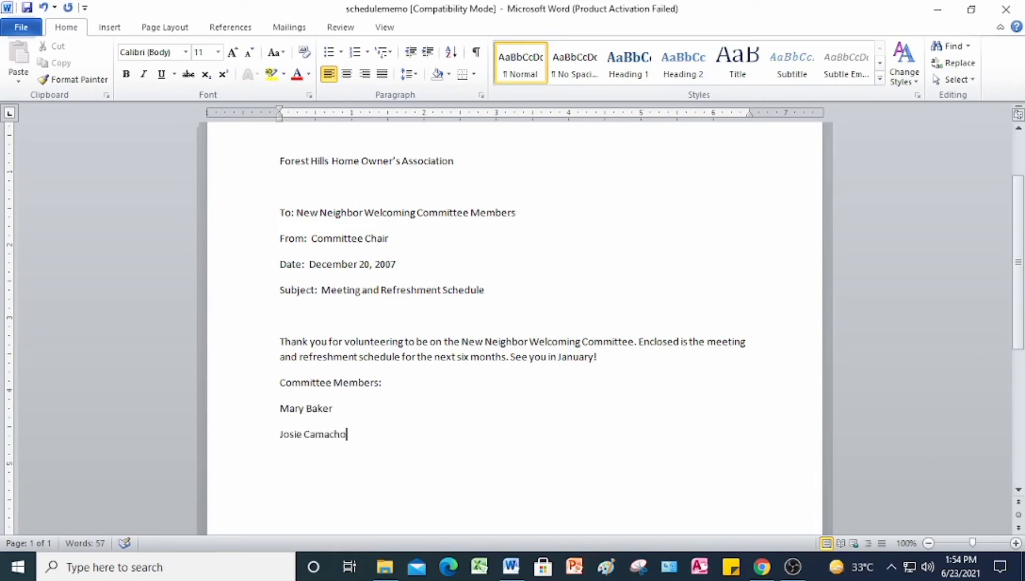
{"action": "key", "text": "Return"}
{"action": "type", "text": "Brian Clark"}
{"action": "key", "text": "Return"}
{"action": "type", "text": "Doro"}
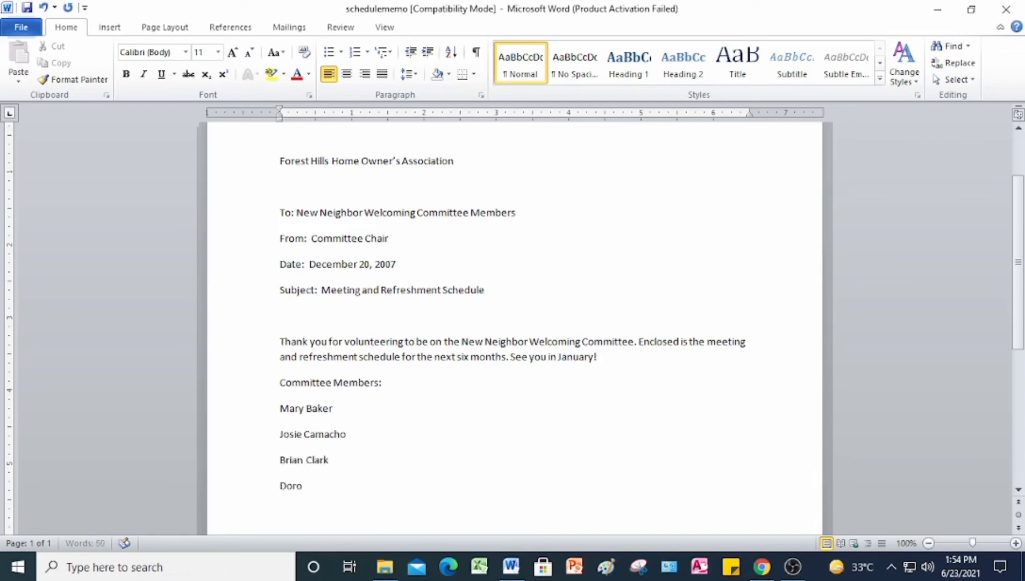
{"action": "type", "text": "thy MArtinez"}
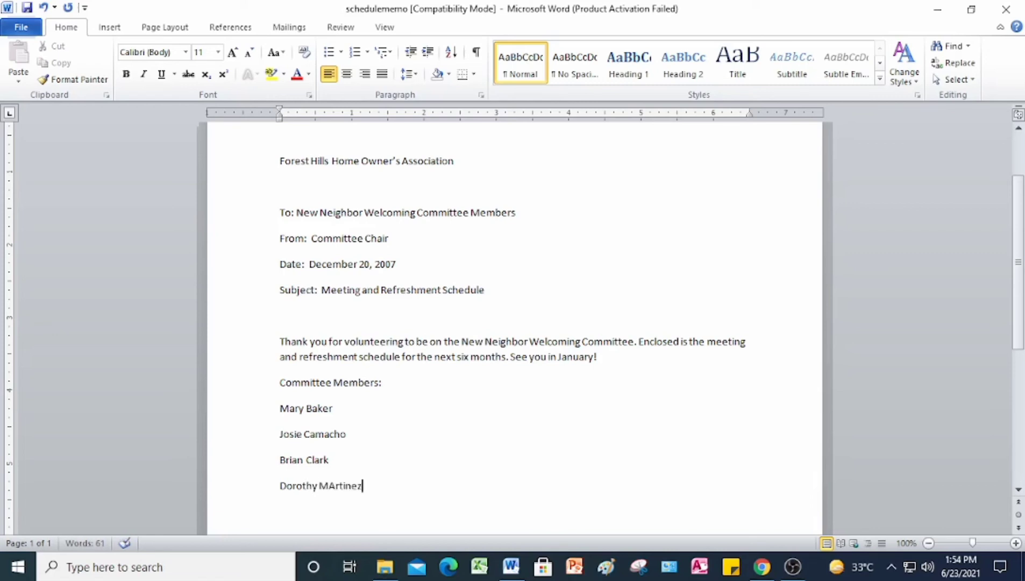
Correct the capitalization in the fourth member's surname and add your own complete name on the following line.
{"action": "key", "text": "Return"}
{"action": "type", "text": "Jocel"}
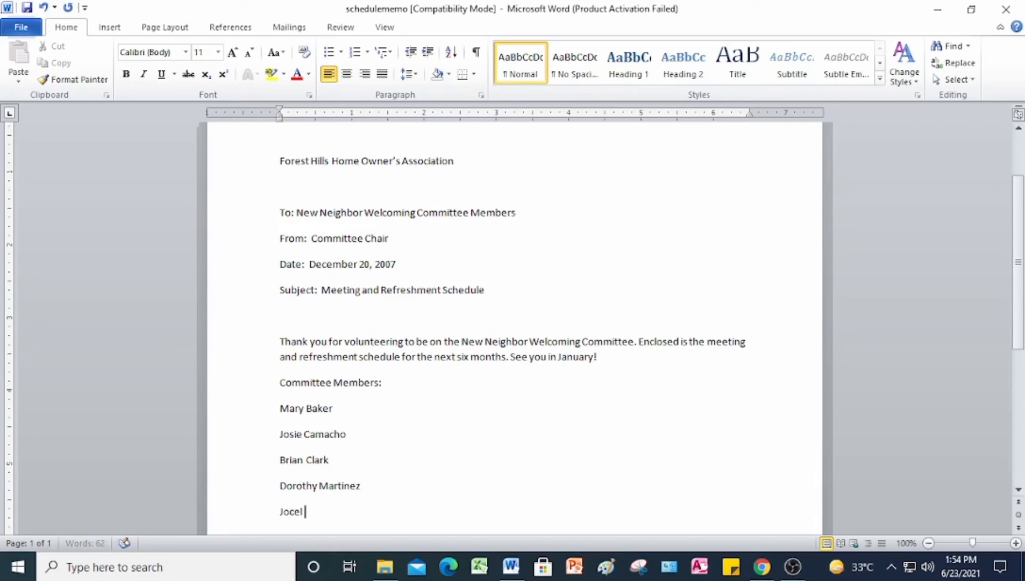
{"action": "type", "text": " C. Lagnas"}
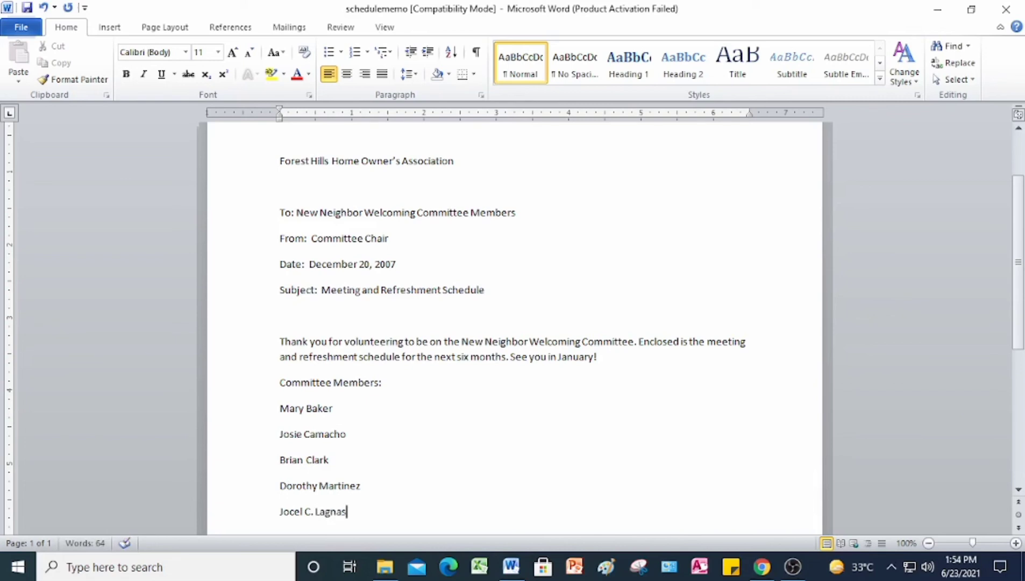
{"action": "type", "text": "on"}
{"action": "key", "text": "Return"}
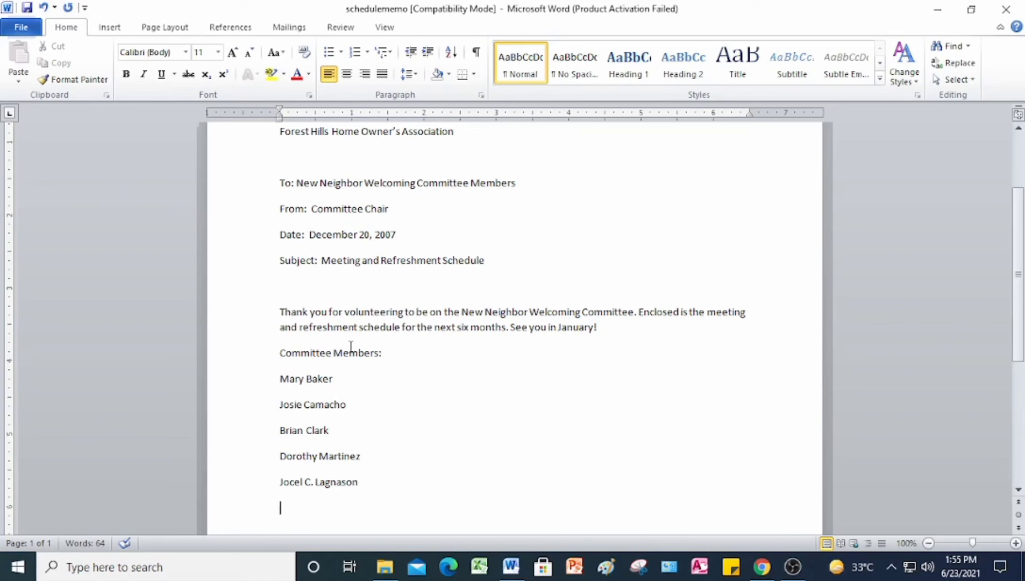
Save the completed memo under its existing name, schedulememo.
{"action": "scroll", "coordinate": [371, 334], "scroll_direction": "up", "scroll_amount": 3}
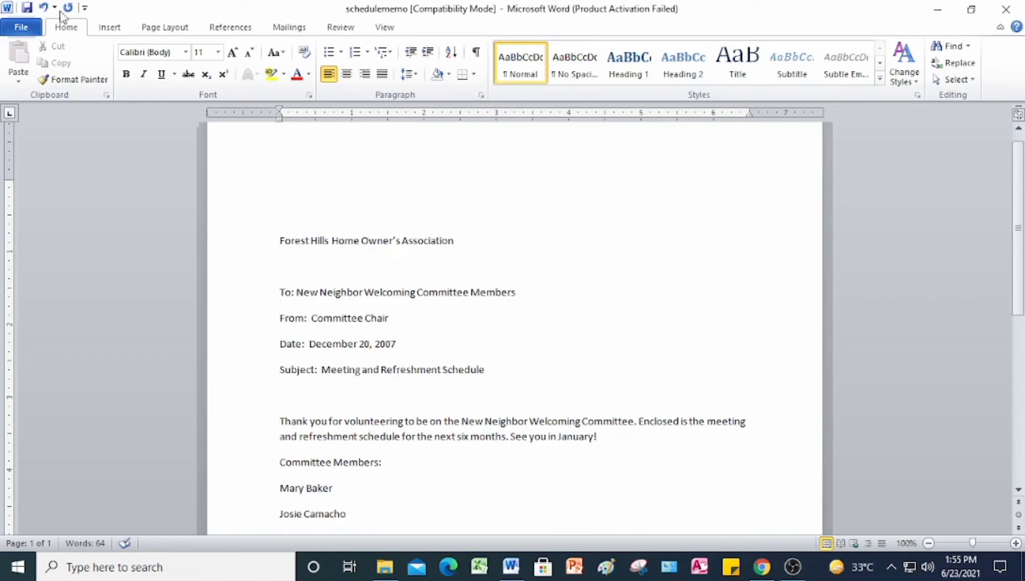
{"action": "left_click", "coordinate": [20, 30]}
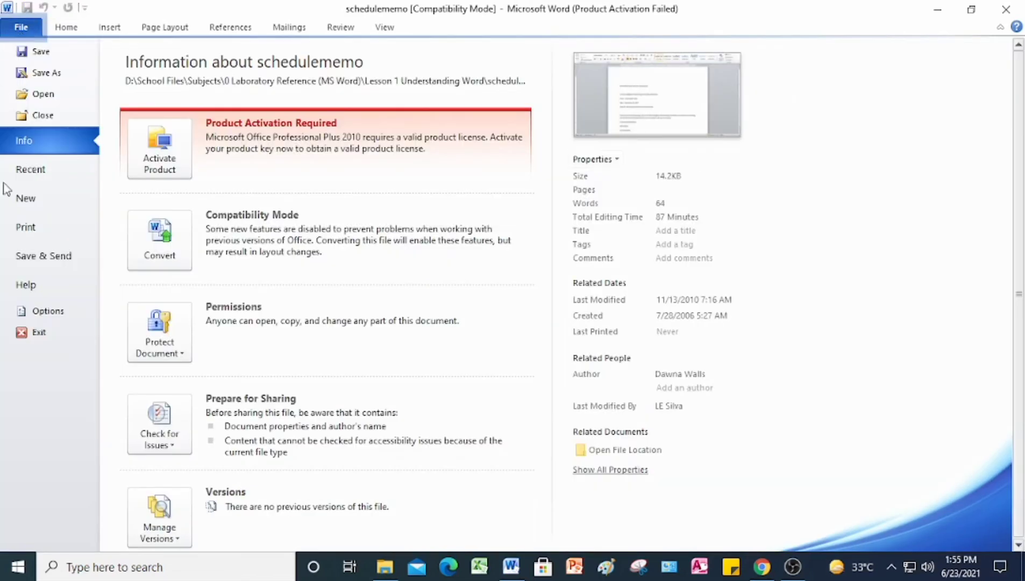
{"action": "left_click", "coordinate": [41, 51]}
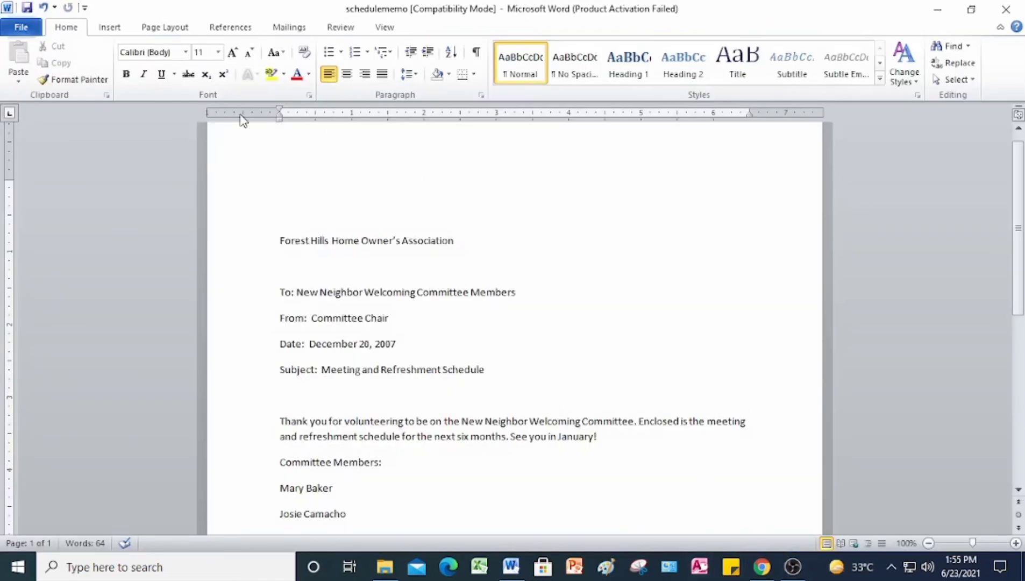
Save the memo as a Word Document named deschedulememo in the Wordprocessing Project 1 folder under Documents, accepting the conversion to the new file format.
{"action": "left_click", "coordinate": [21, 29]}
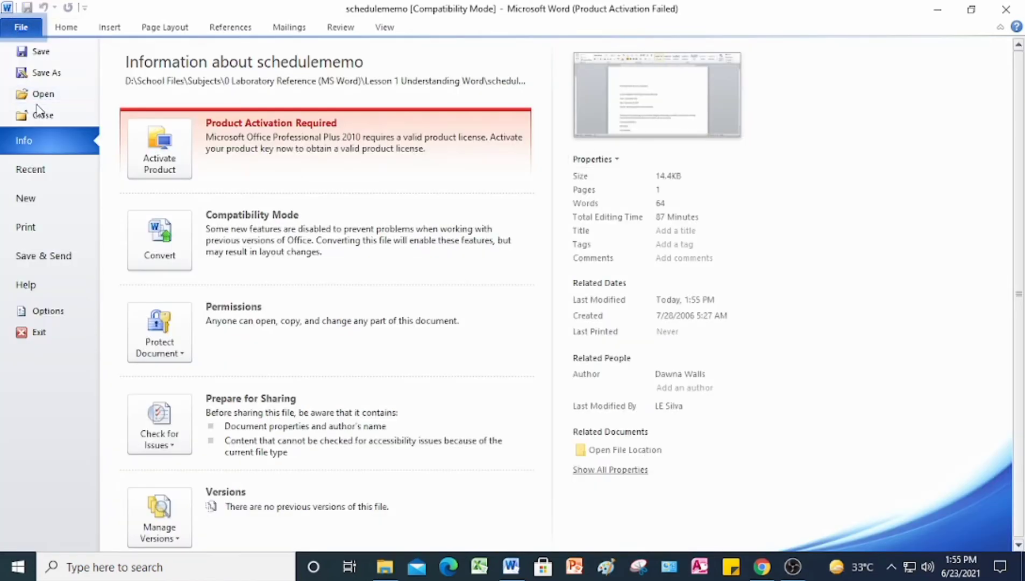
{"action": "left_click", "coordinate": [43, 73]}
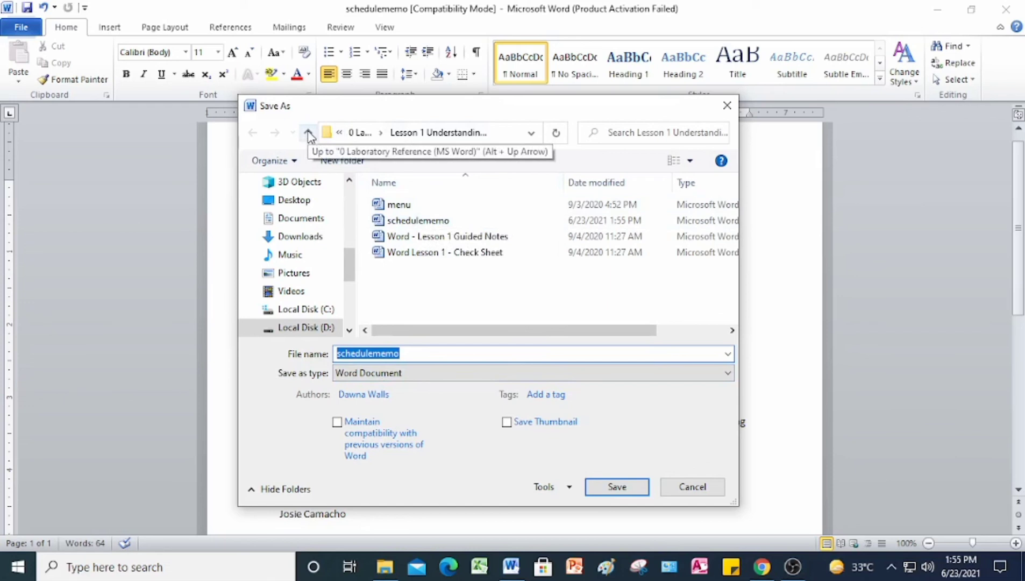
{"action": "left_click", "coordinate": [308, 223]}
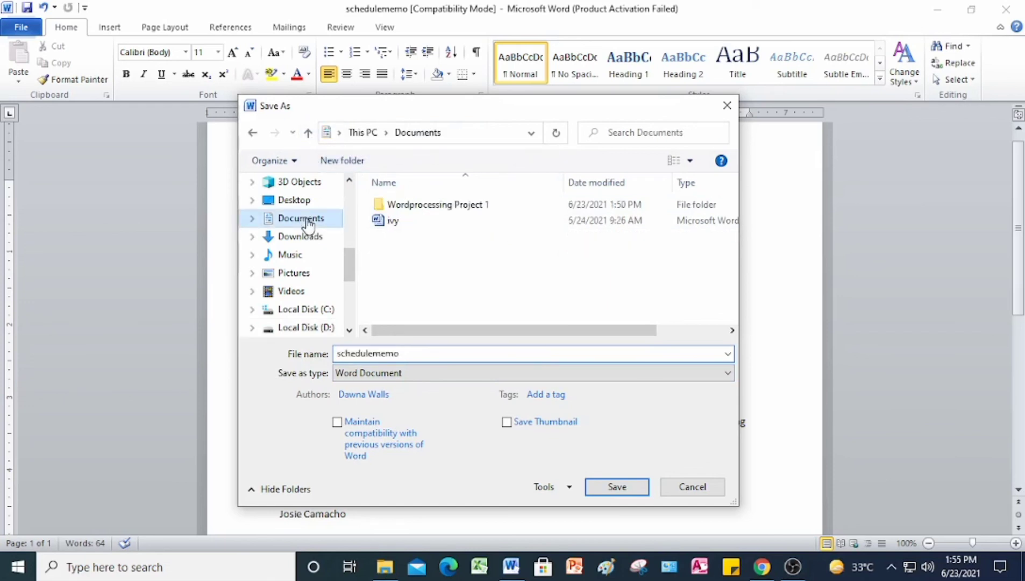
{"action": "double_click", "coordinate": [465, 209]}
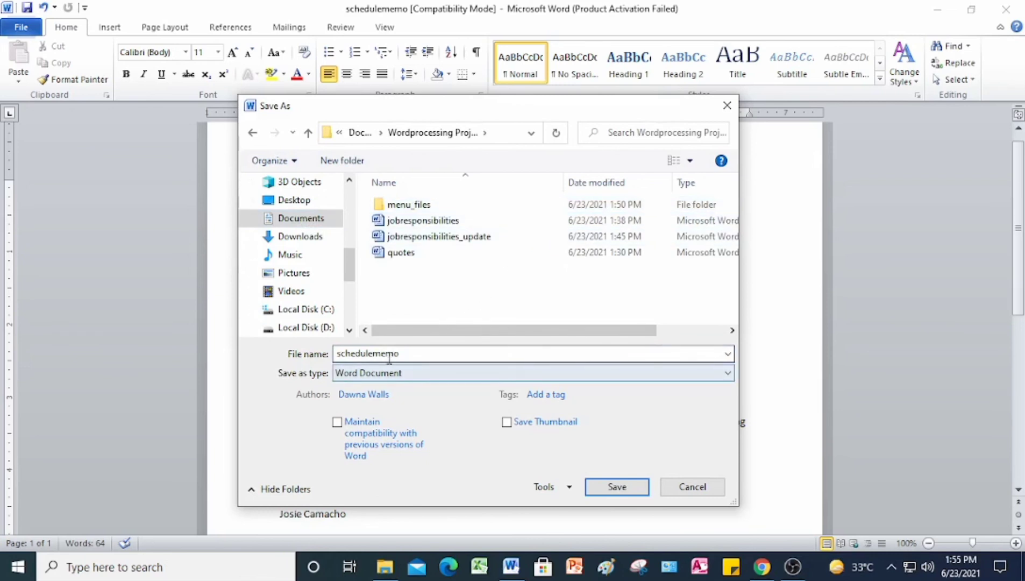
{"action": "left_click", "coordinate": [341, 358]}
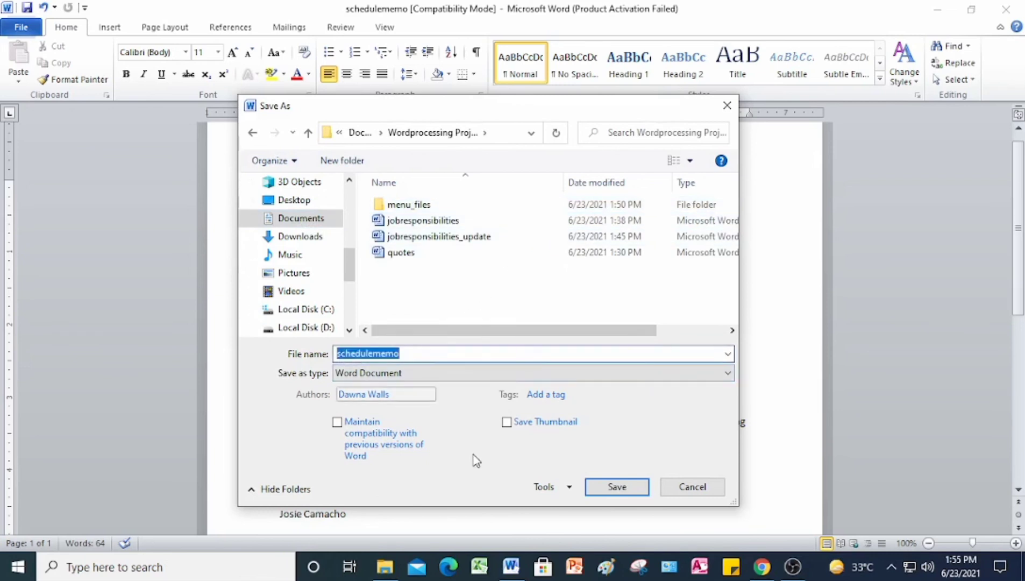
{"action": "left_click", "coordinate": [338, 354]}
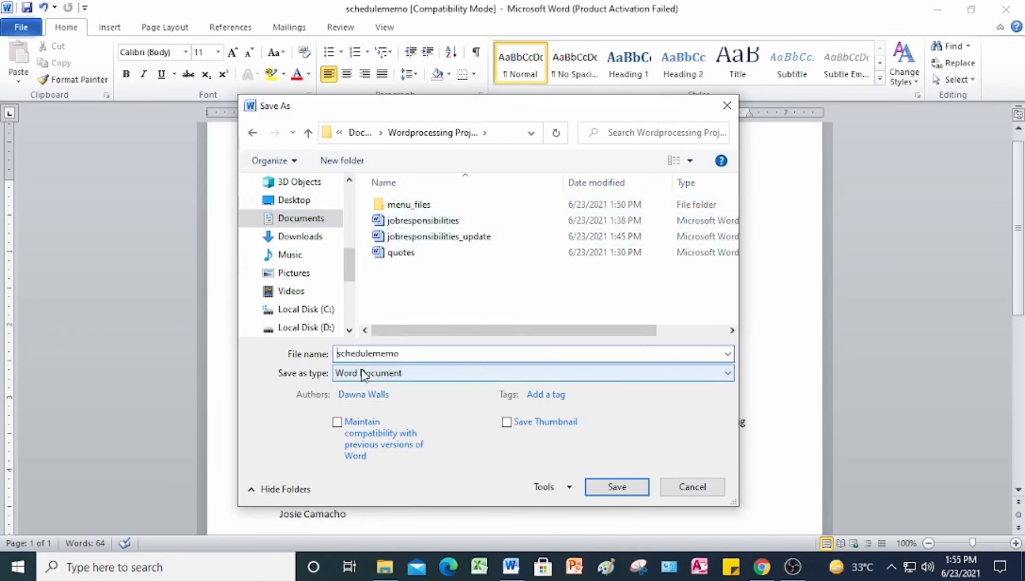
{"action": "type", "text": "de"}
{"action": "left_click", "coordinate": [647, 487]}
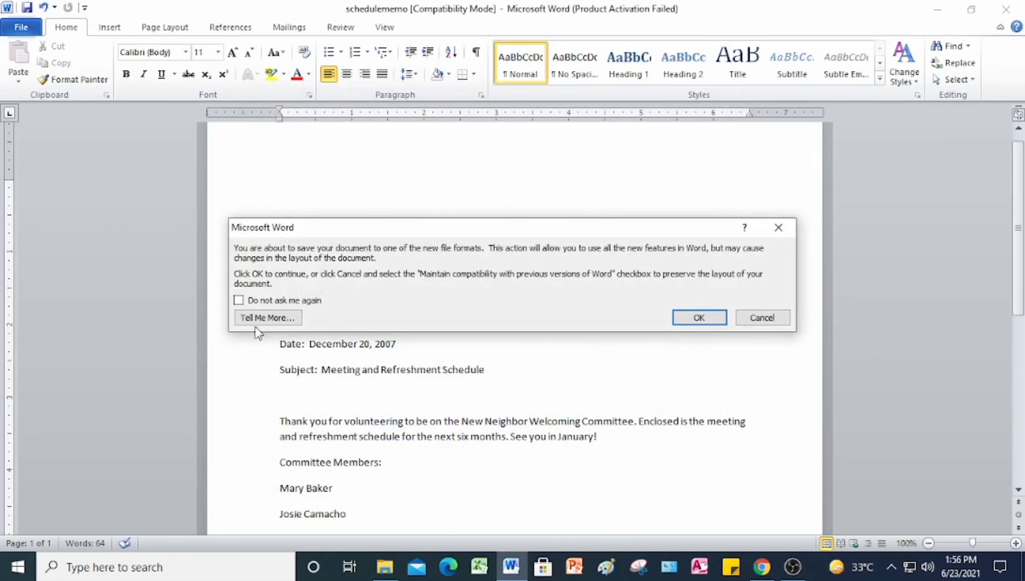
{"action": "left_click", "coordinate": [698, 318]}
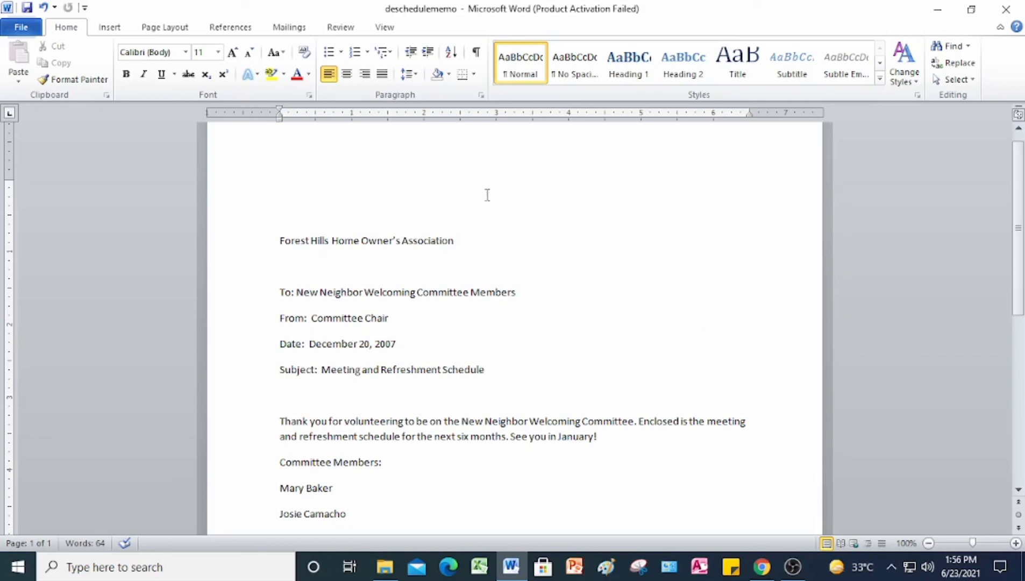
Save a PDF copy of the memo as deschedulememo in the same Wordprocessing Project 1 folder.
{"action": "left_click", "coordinate": [16, 32]}
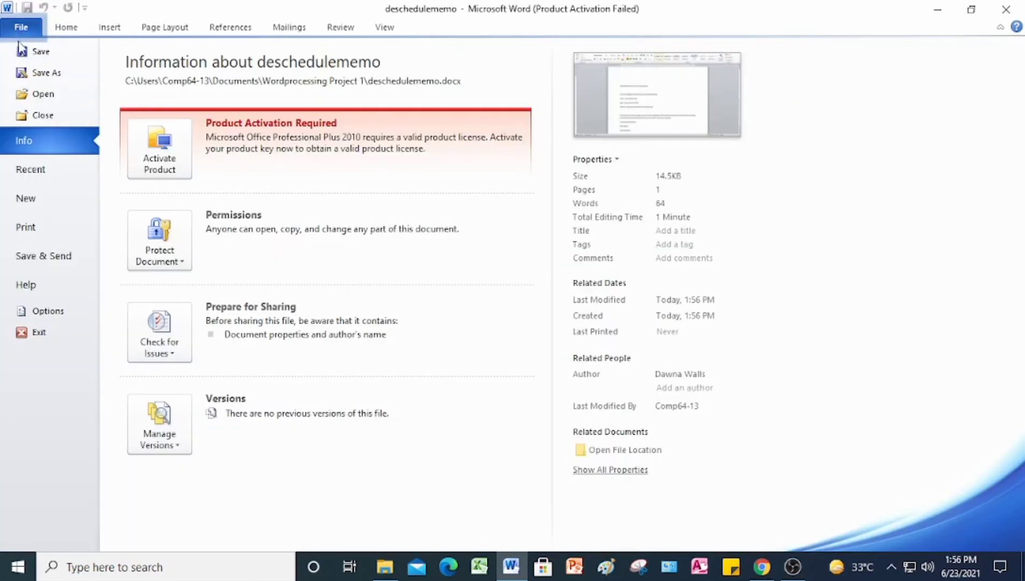
{"action": "left_click", "coordinate": [46, 76]}
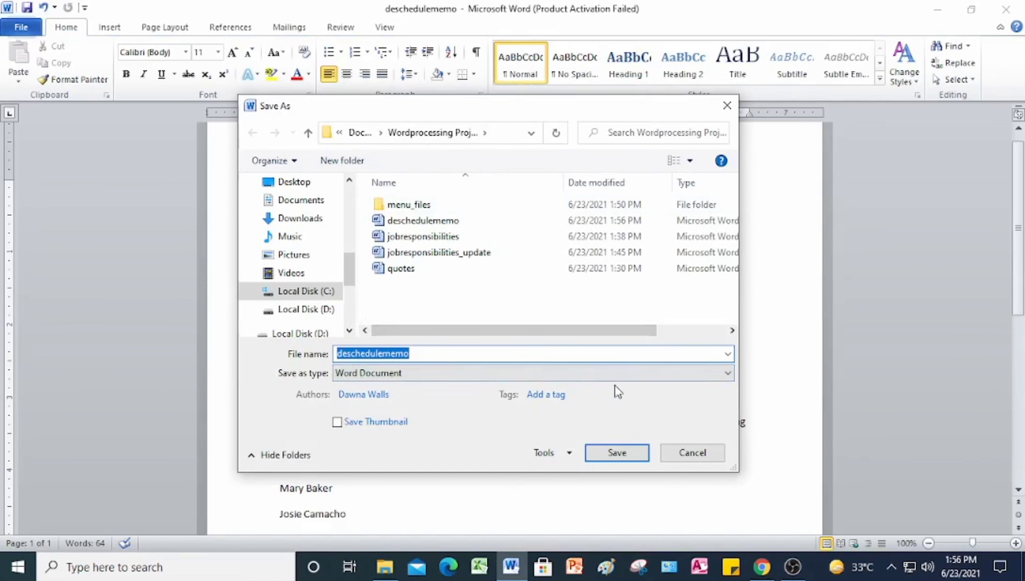
{"action": "left_click", "coordinate": [720, 374]}
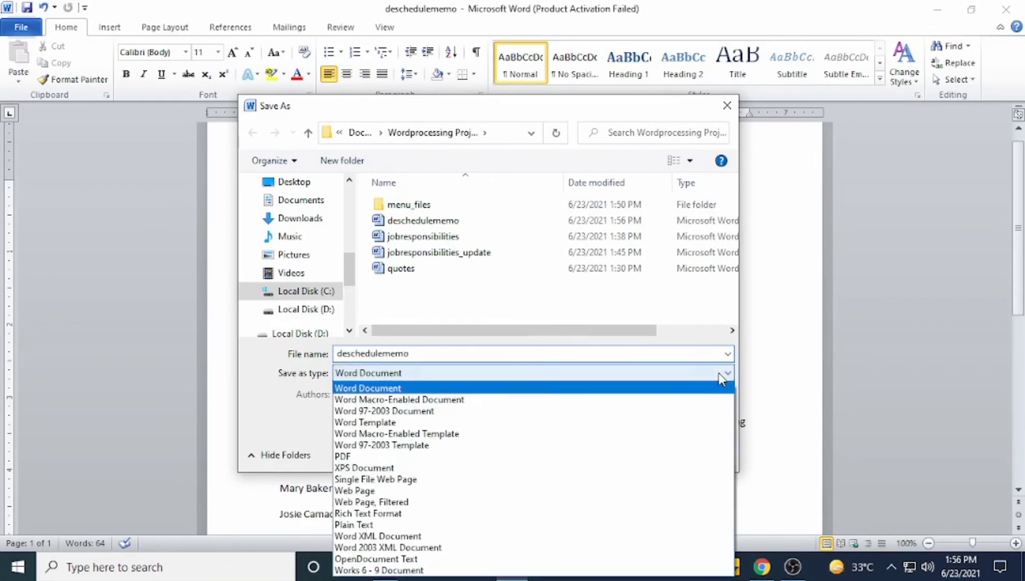
{"action": "left_click", "coordinate": [355, 458]}
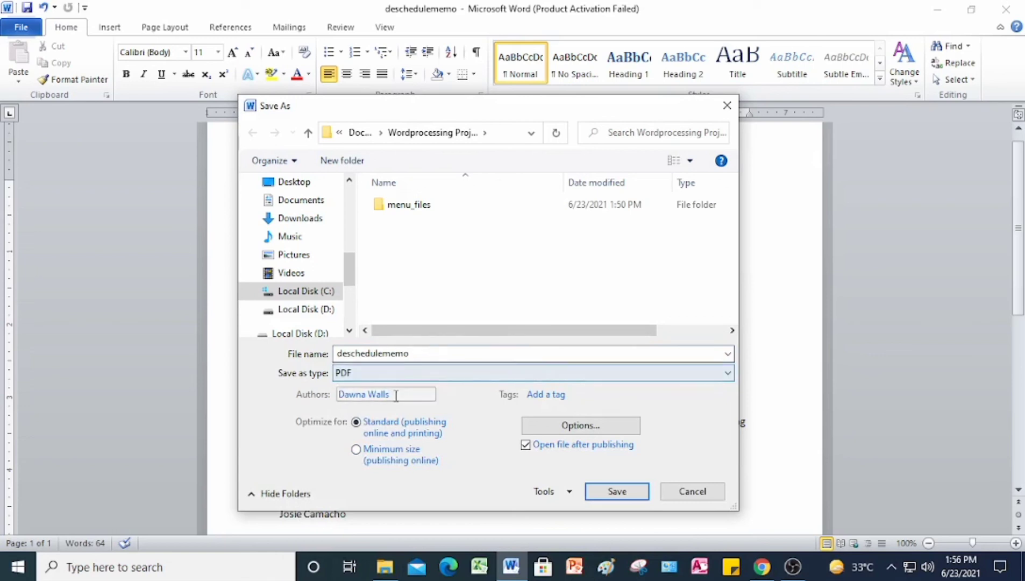
{"action": "left_click", "coordinate": [617, 492]}
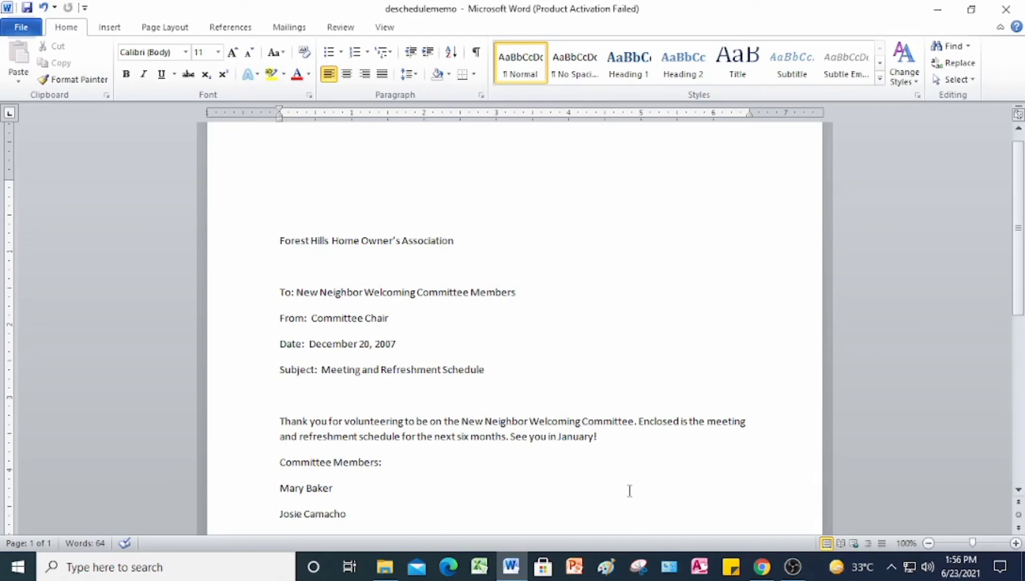
Close the deschedulememo document and save its changes, leaving Word open.
{"action": "left_click", "coordinate": [23, 28]}
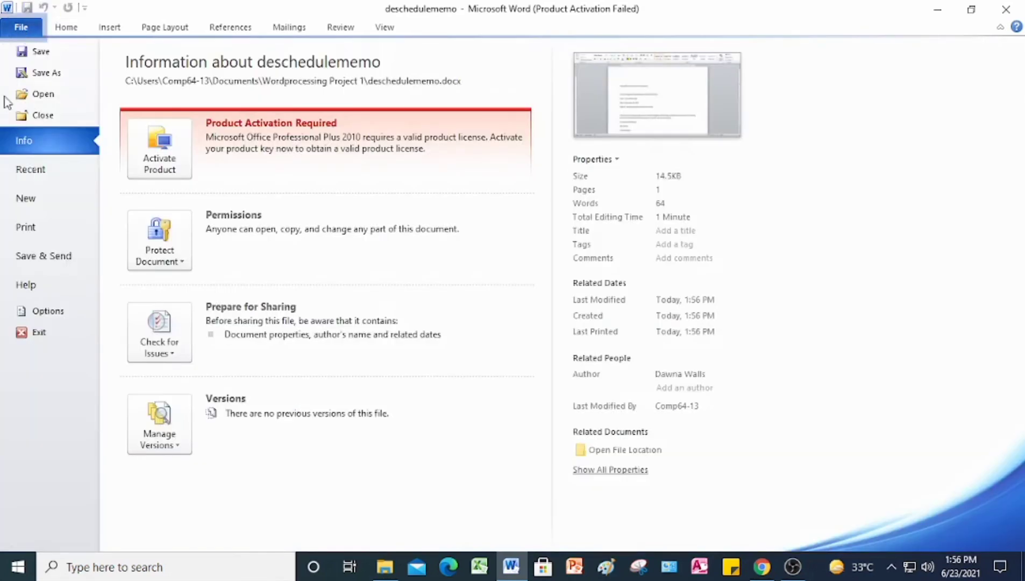
{"action": "left_click", "coordinate": [43, 115]}
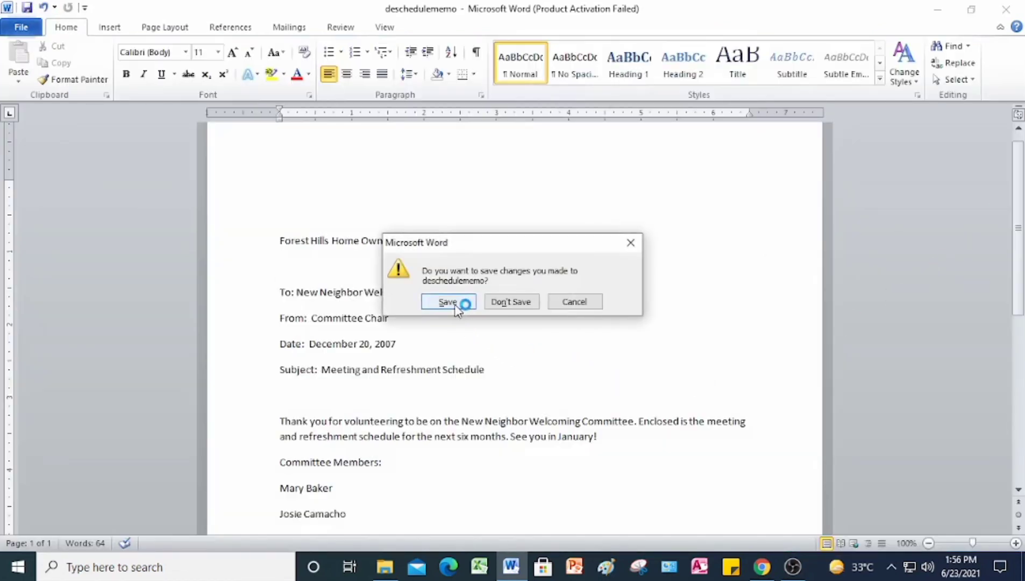
{"action": "left_click", "coordinate": [448, 302]}
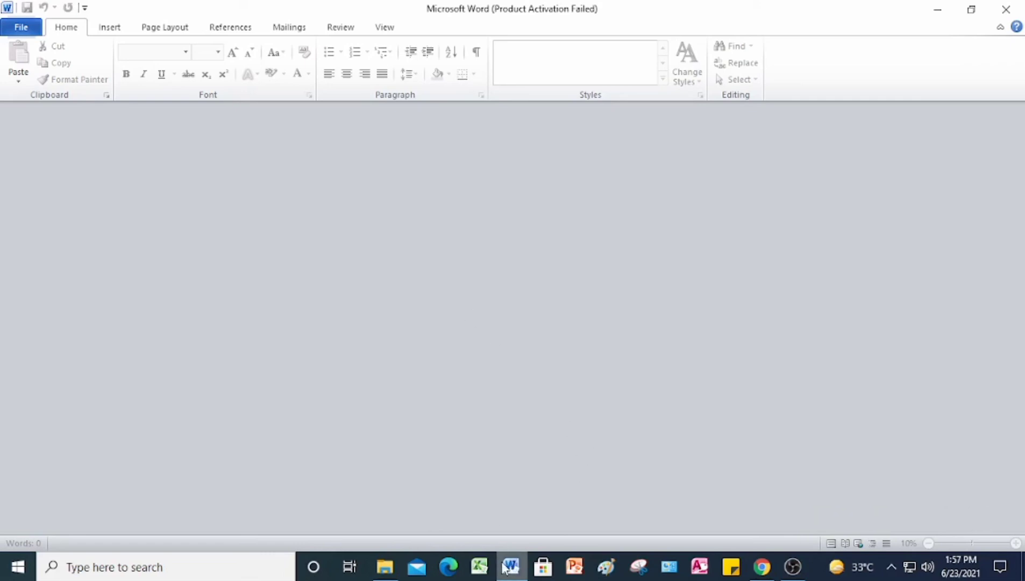
Switch to the Project 1 PDF in Chrome and check the final saving and closing instructions of Project 1-5.
{"action": "mouse_move", "coordinate": [769, 574]}
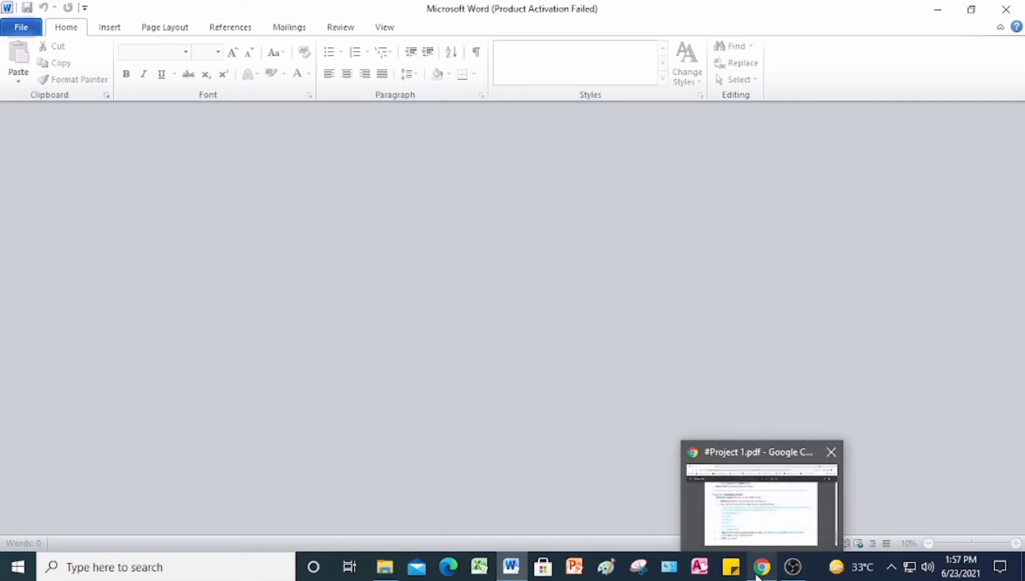
{"action": "left_click", "coordinate": [758, 573]}
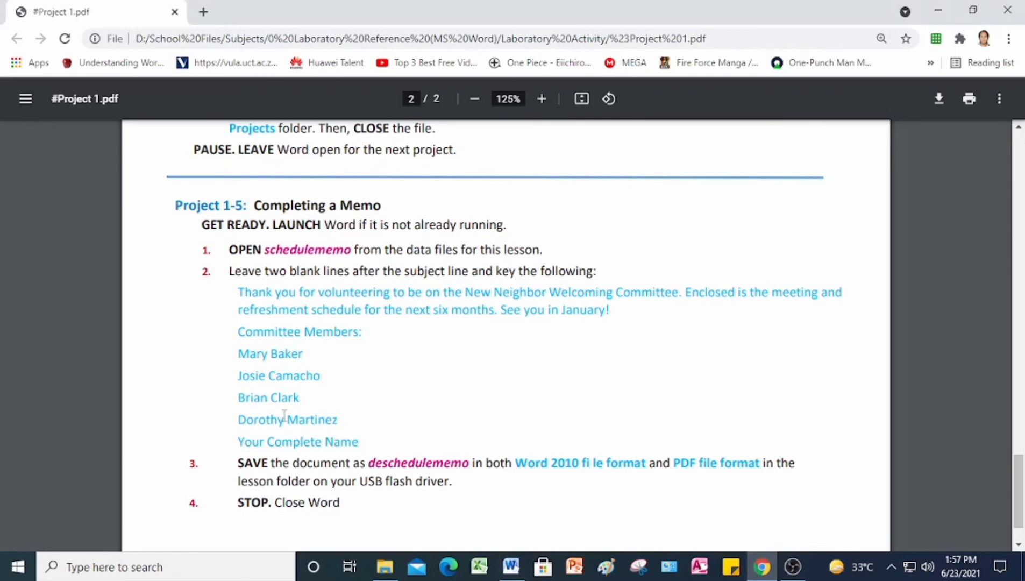
{"action": "scroll", "coordinate": [355, 356], "scroll_direction": "down", "scroll_amount": 1}
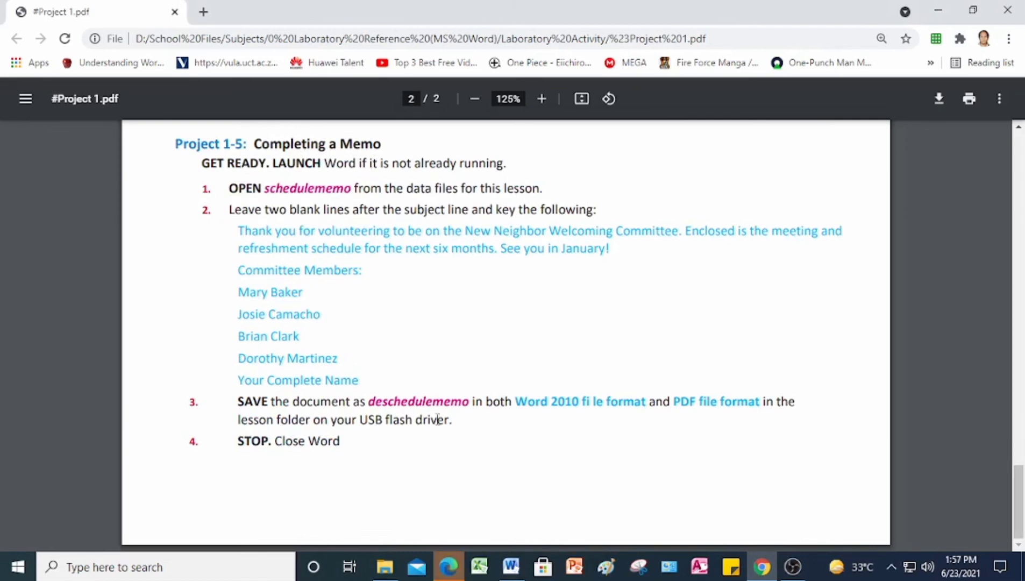
Switch to File Explorer and check the Wordprocessing Project 1 folder for the Word and PDF versions of deschedulememo.
{"action": "left_click", "coordinate": [386, 577]}
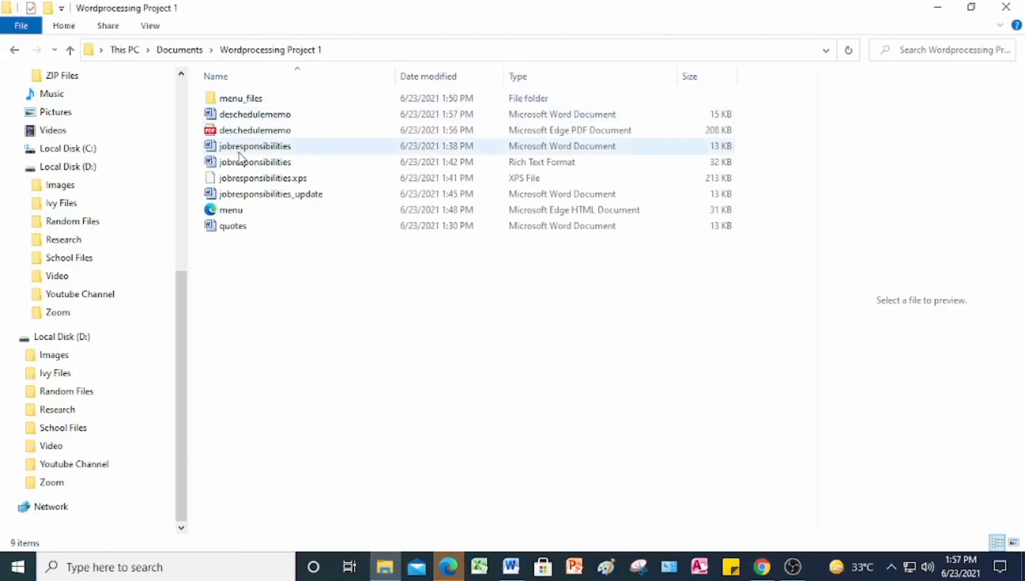
{"action": "double_click", "coordinate": [263, 120]}
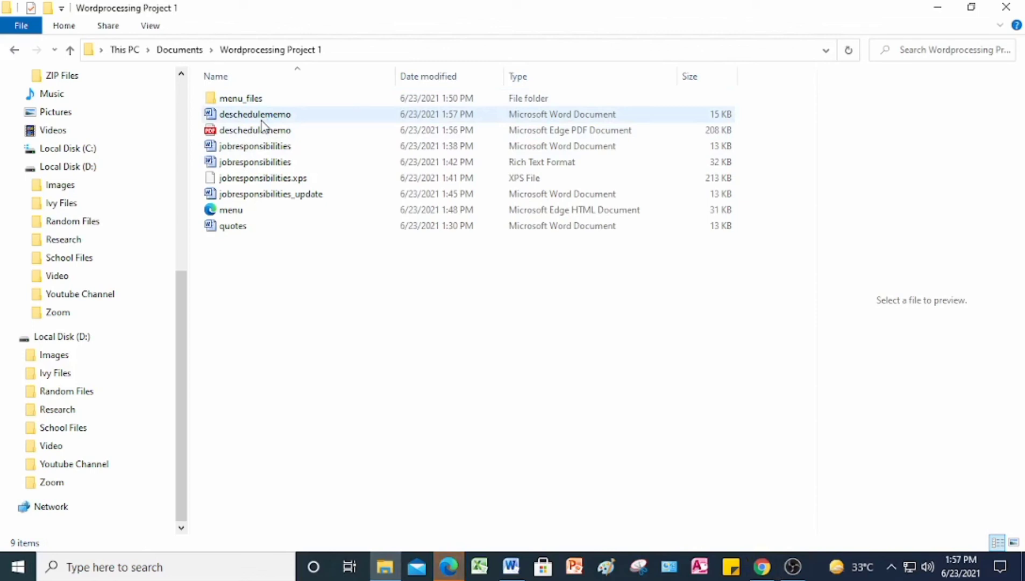
{"action": "left_click", "coordinate": [268, 131]}
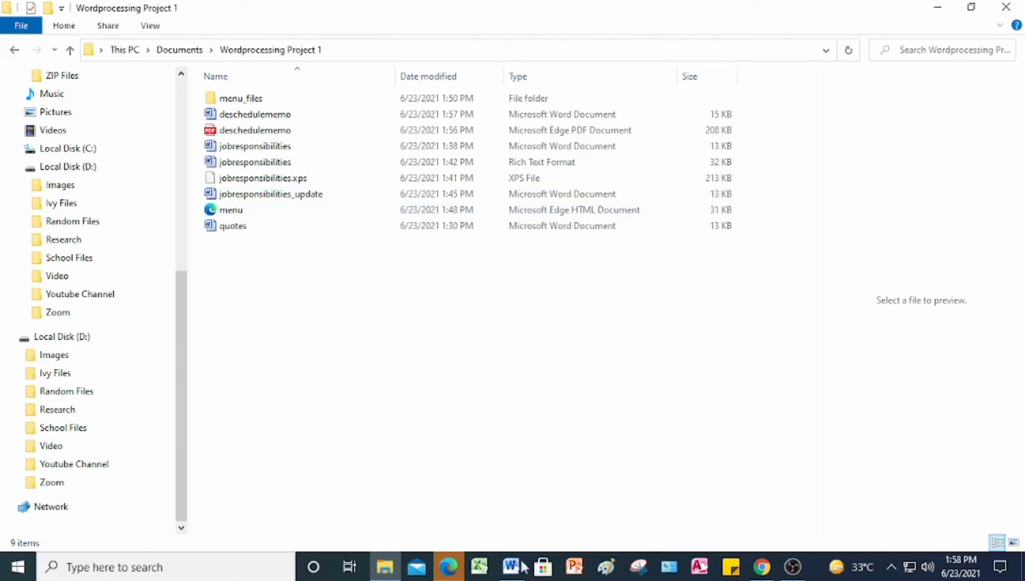
Return to the Project 1 PDF in Chrome and look back through the instructions to the first page.
{"action": "left_click", "coordinate": [774, 575]}
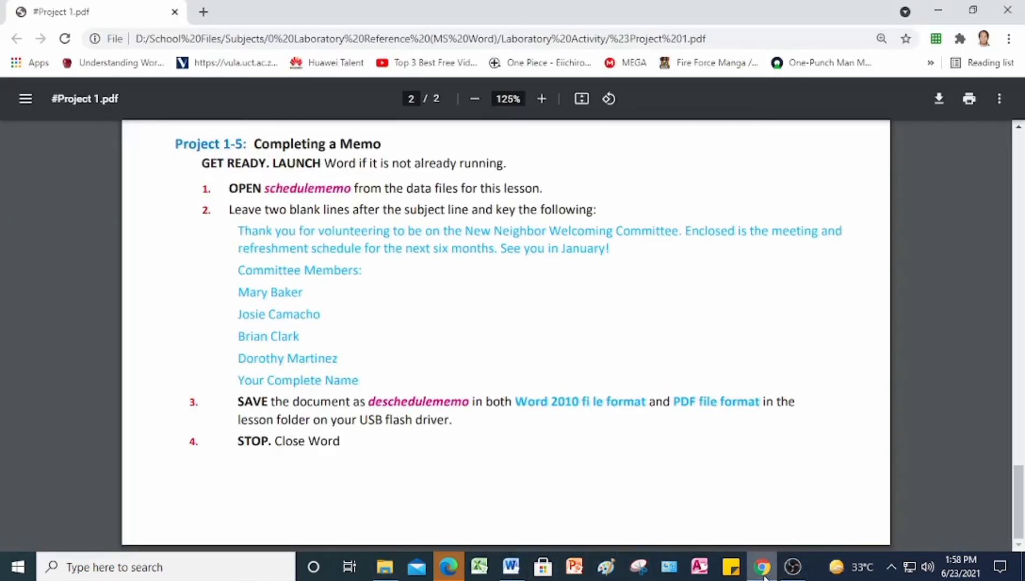
{"action": "scroll", "coordinate": [490, 333], "scroll_direction": "up", "scroll_amount": 8}
{"action": "scroll", "coordinate": [489, 333], "scroll_direction": "up", "scroll_amount": 15}
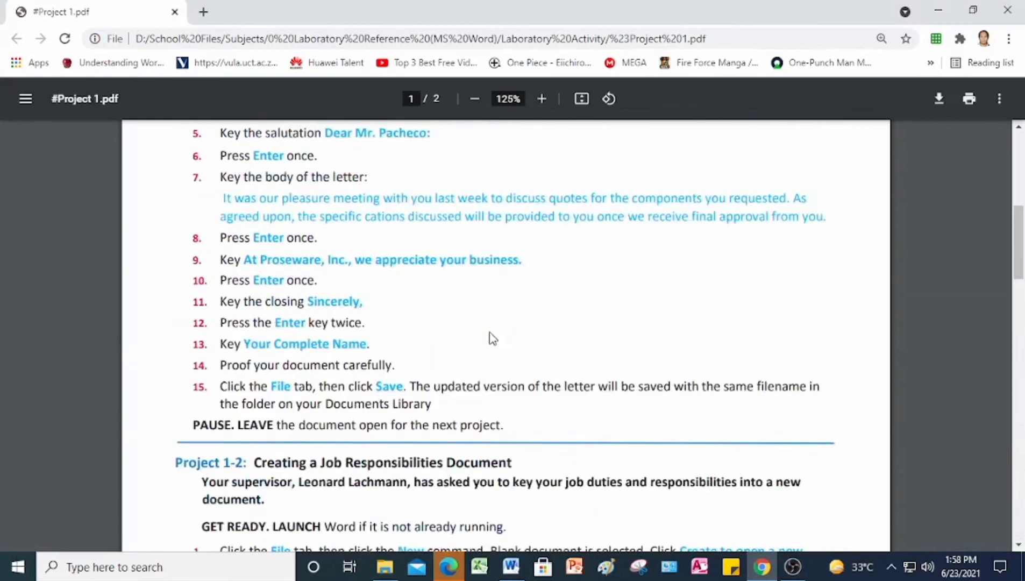